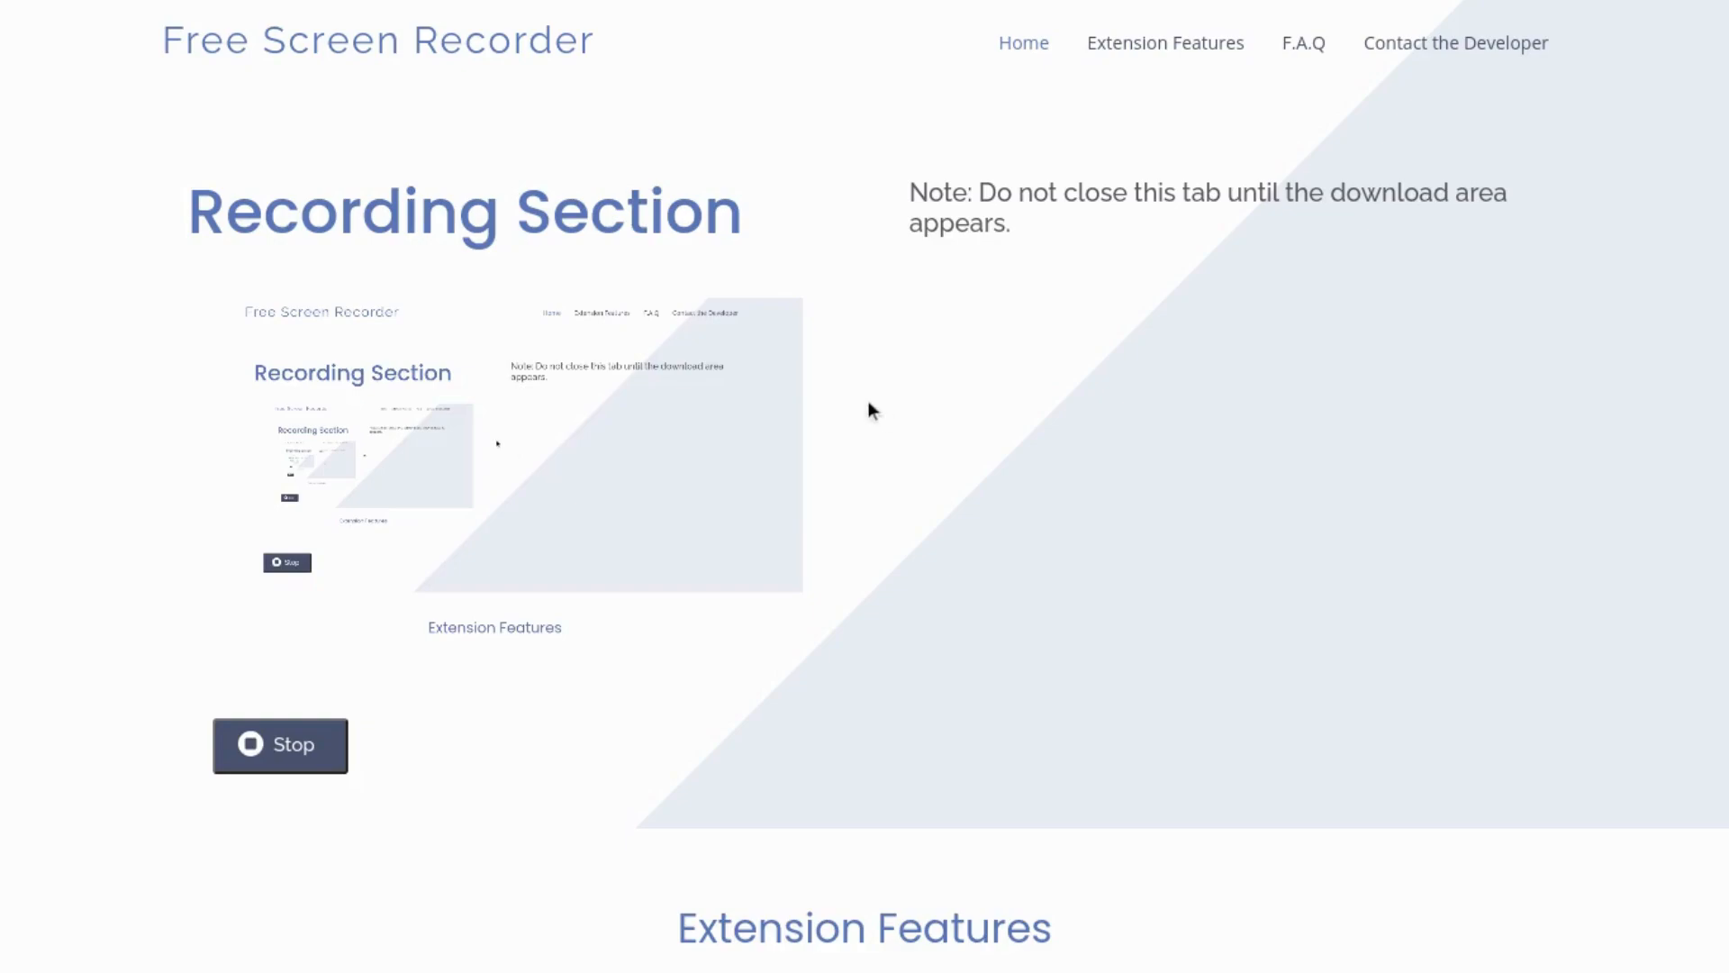
- Switch to the profile pixel Tutorial design in Canva and enlarge the pink starburst to nearly the full page height, centred on the page
mouse_move(675, 13)
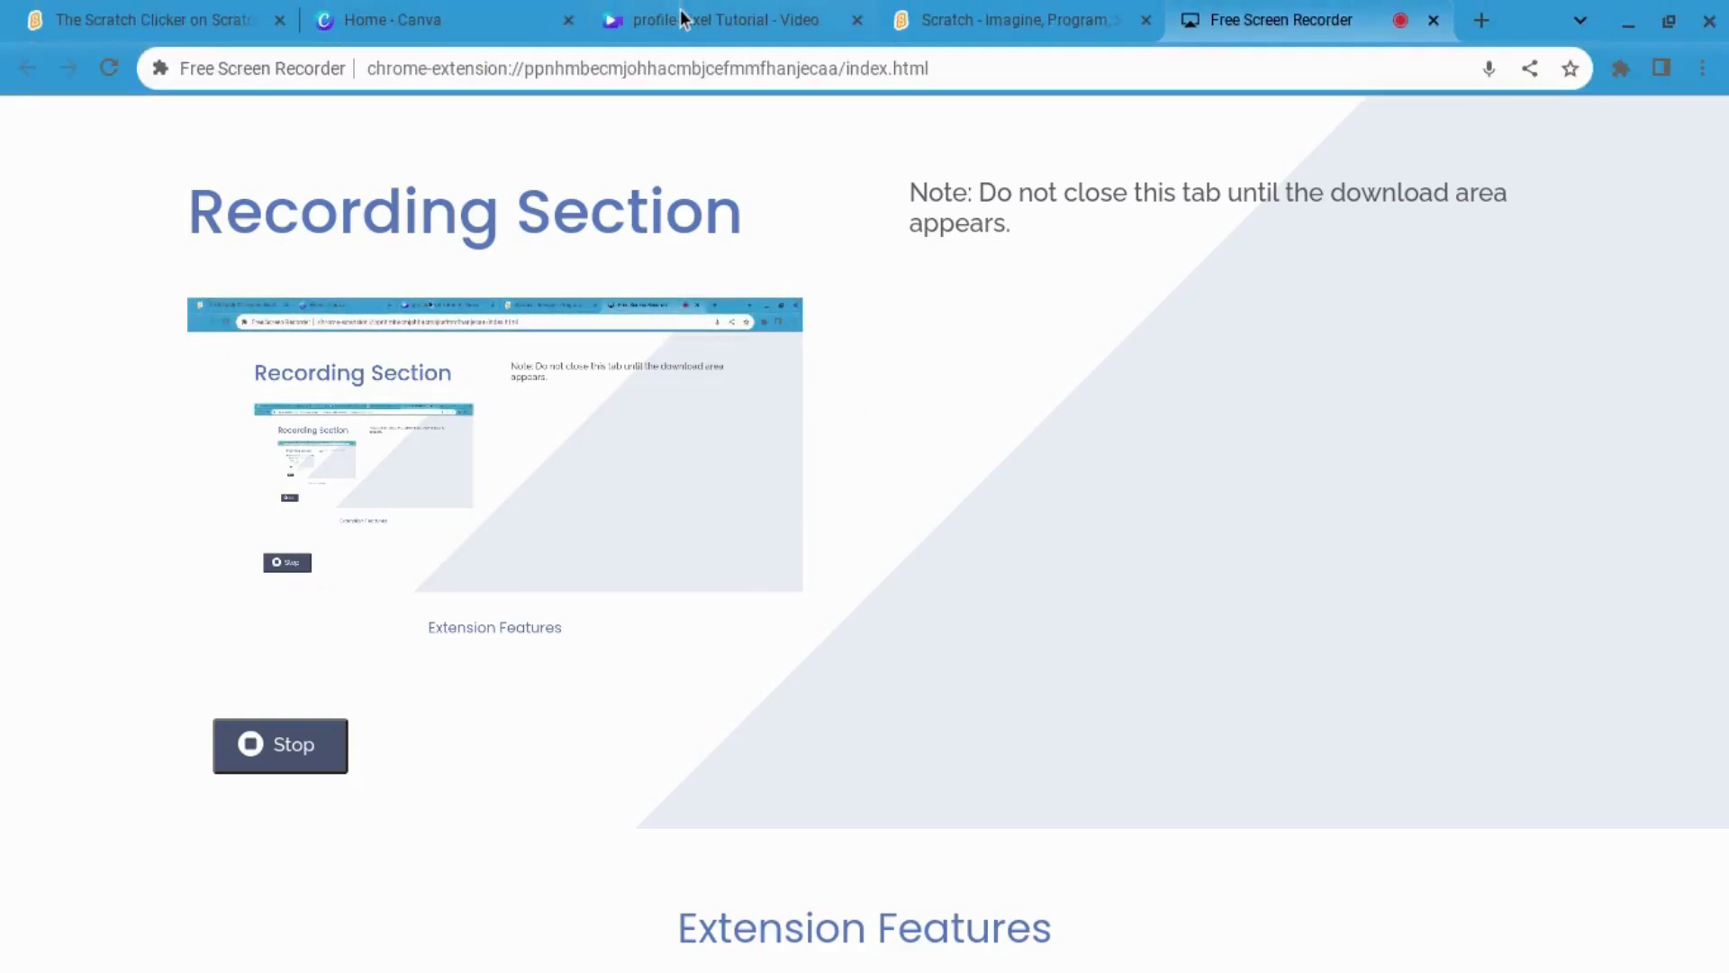
left_click(682, 18)
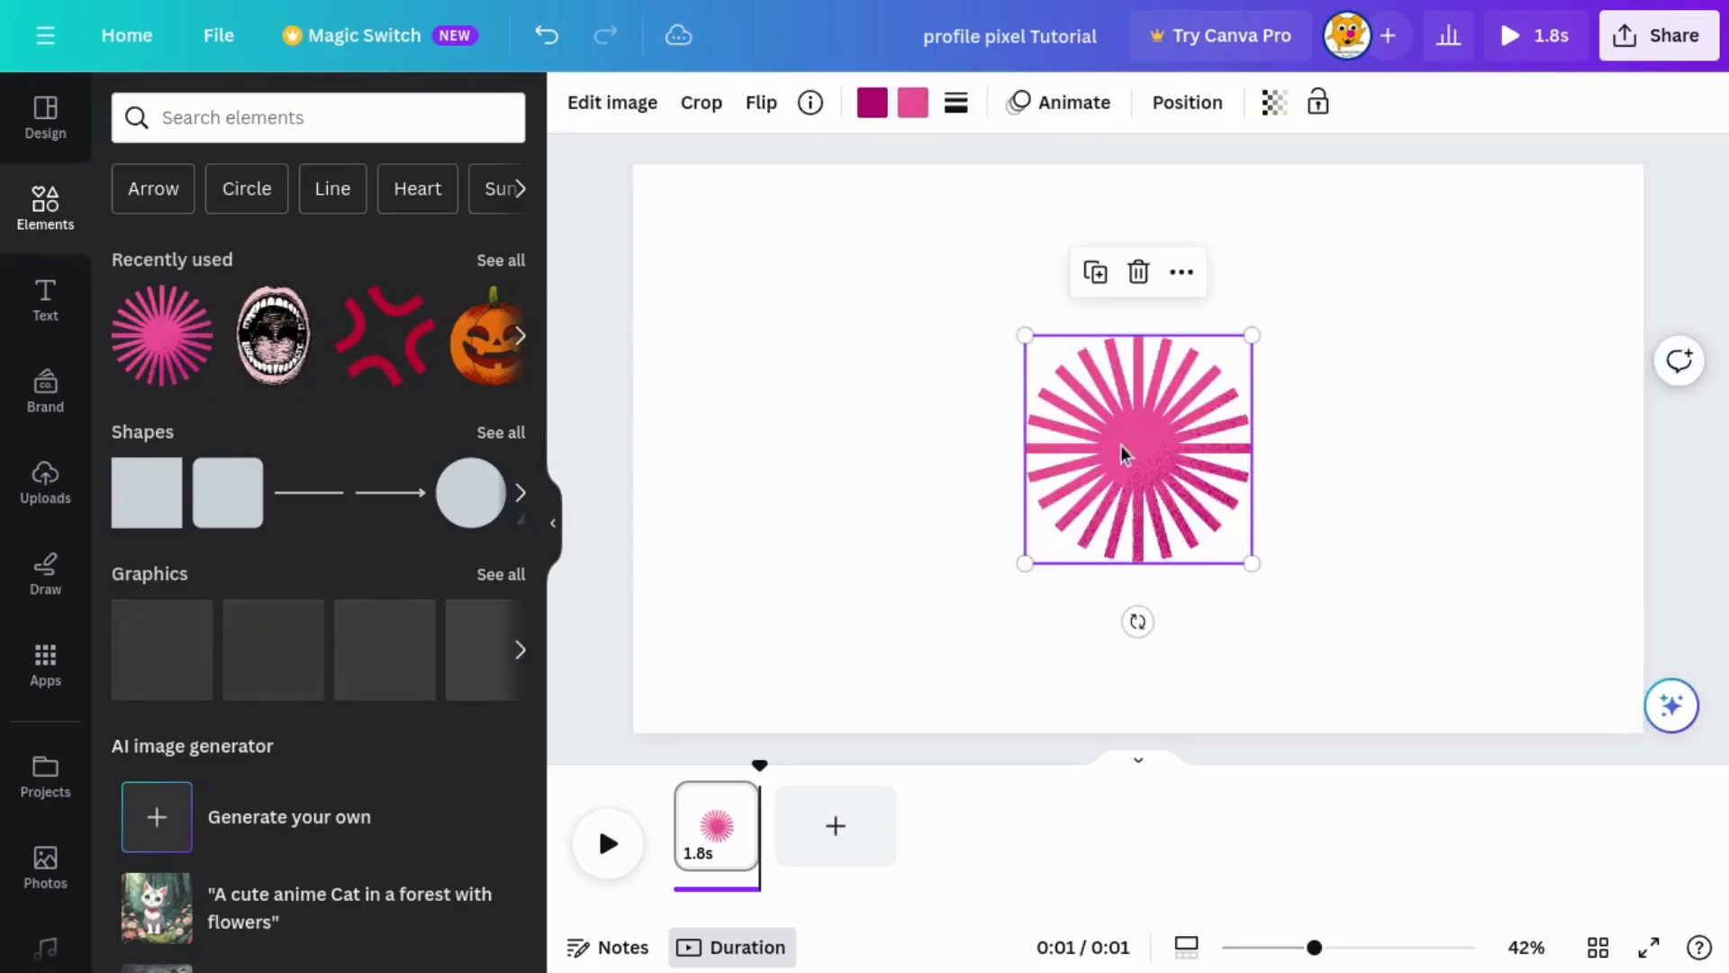
left_click_drag(1025, 335, 923, 232)
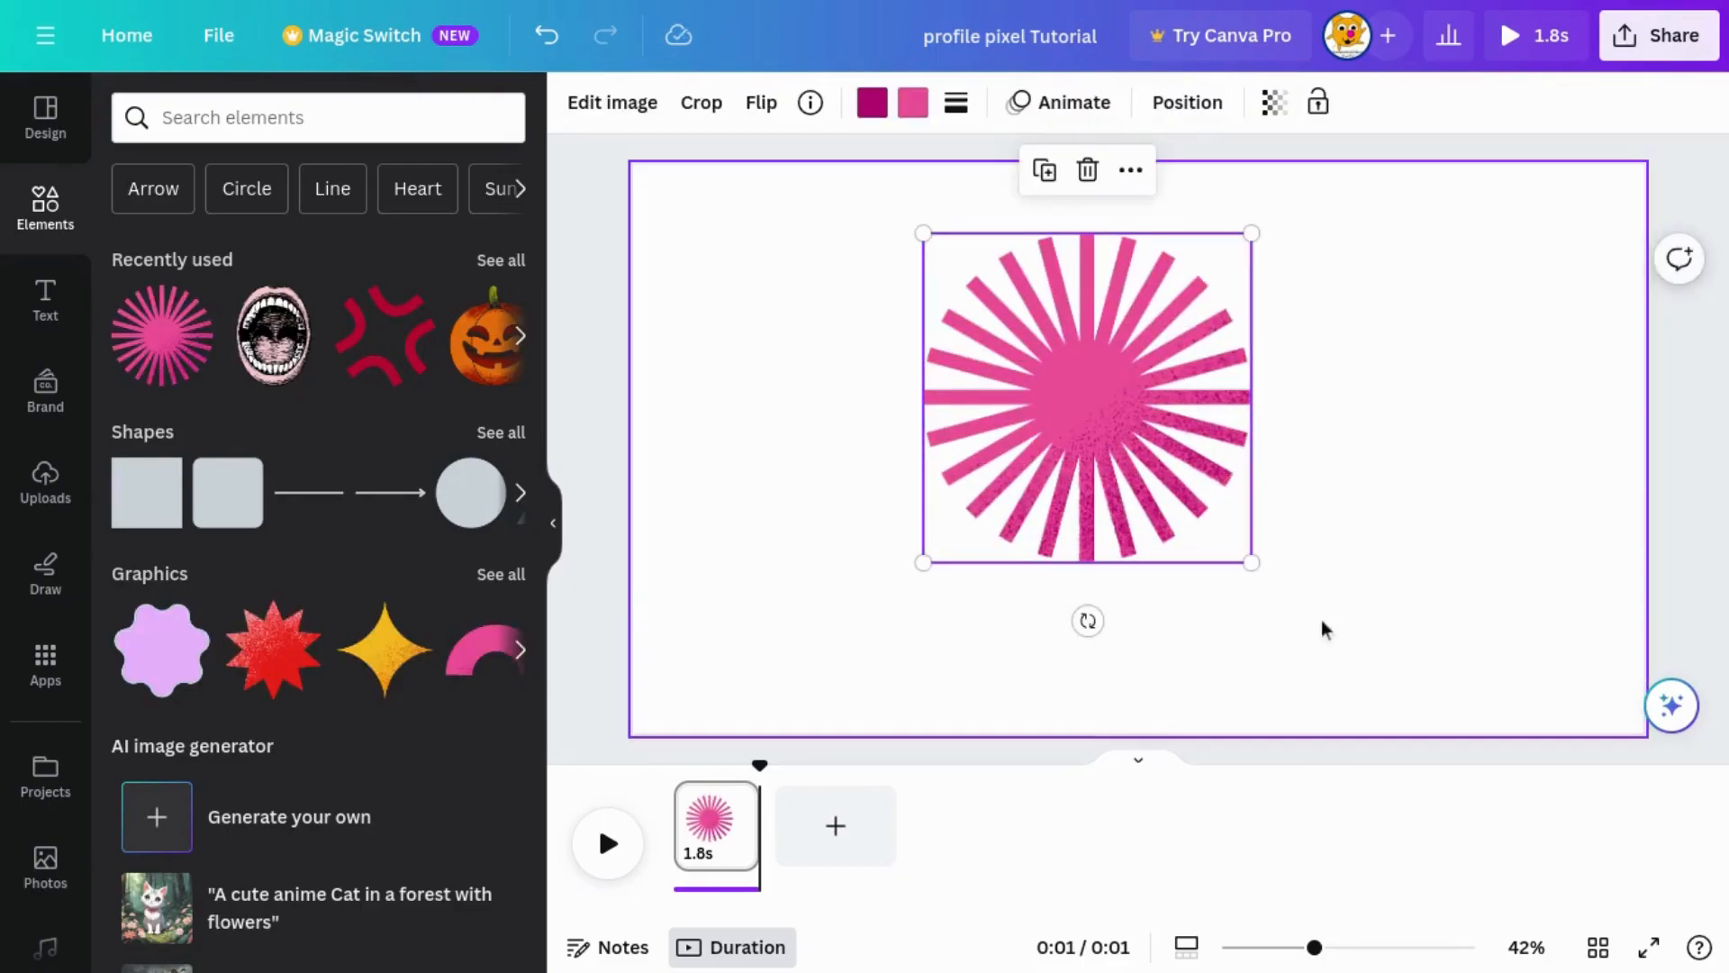
left_click_drag(1252, 562, 1527, 729)
left_click_drag(1316, 573, 1281, 532)
left_click(660, 472)
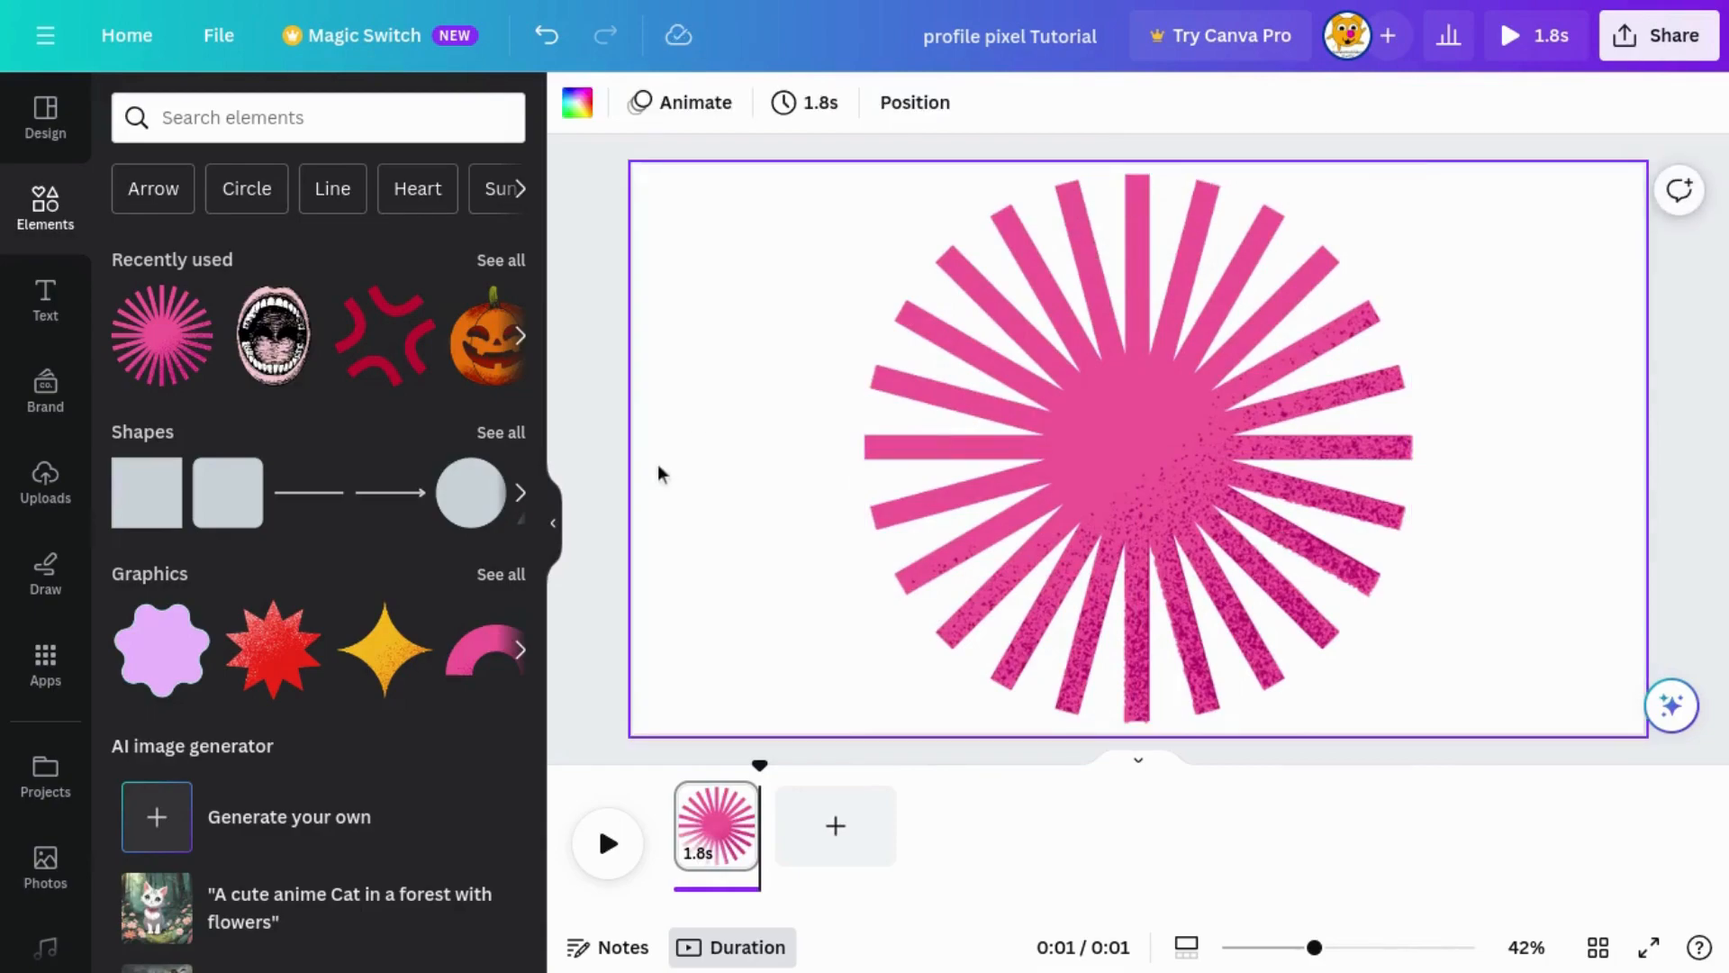
left_click(580, 414)
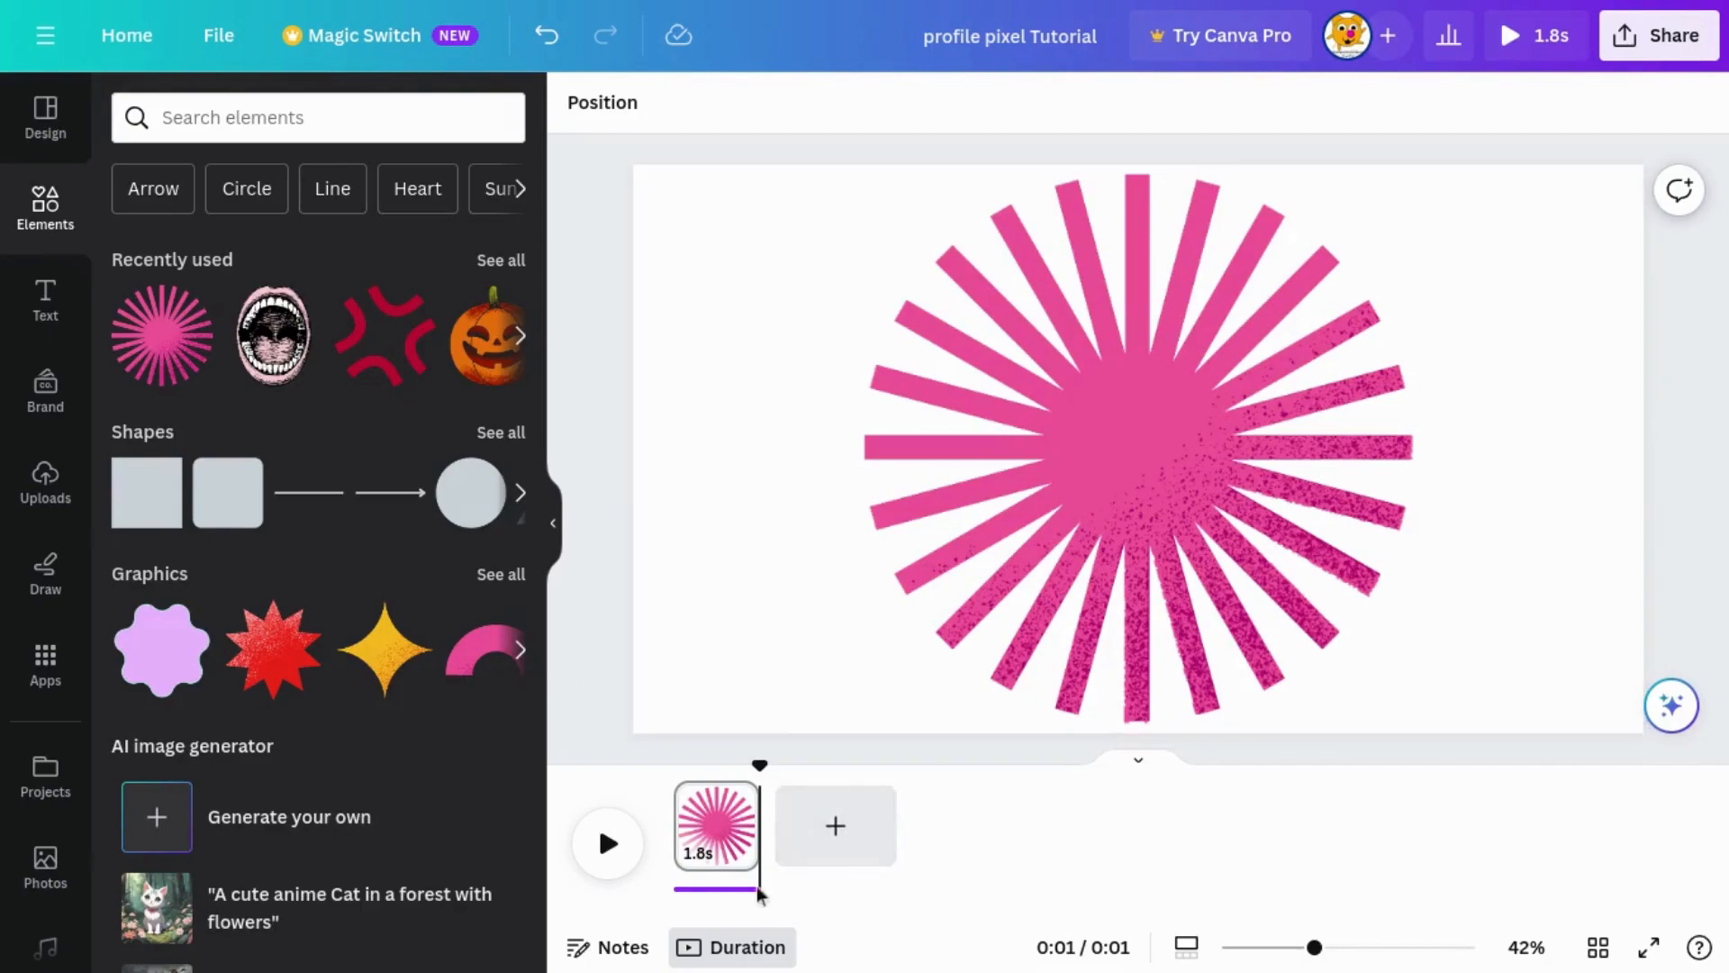
- Check the page's duration on the timeline and play back the video from its start
mouse_move(753, 833)
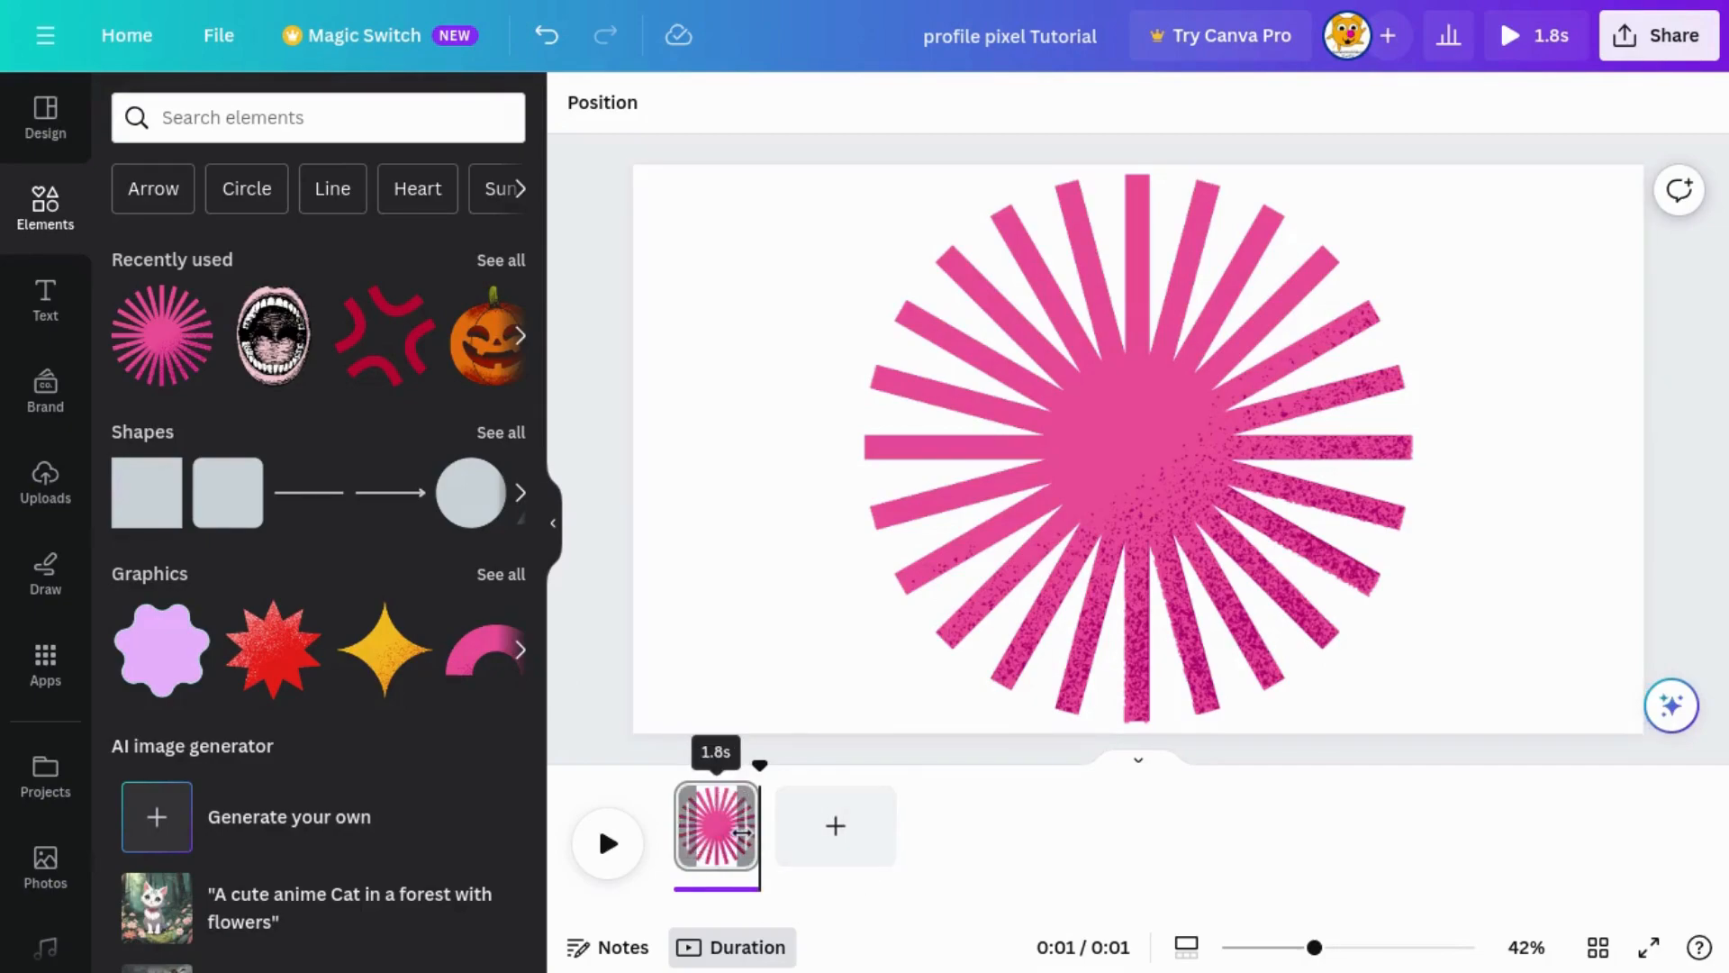
left_click(753, 836)
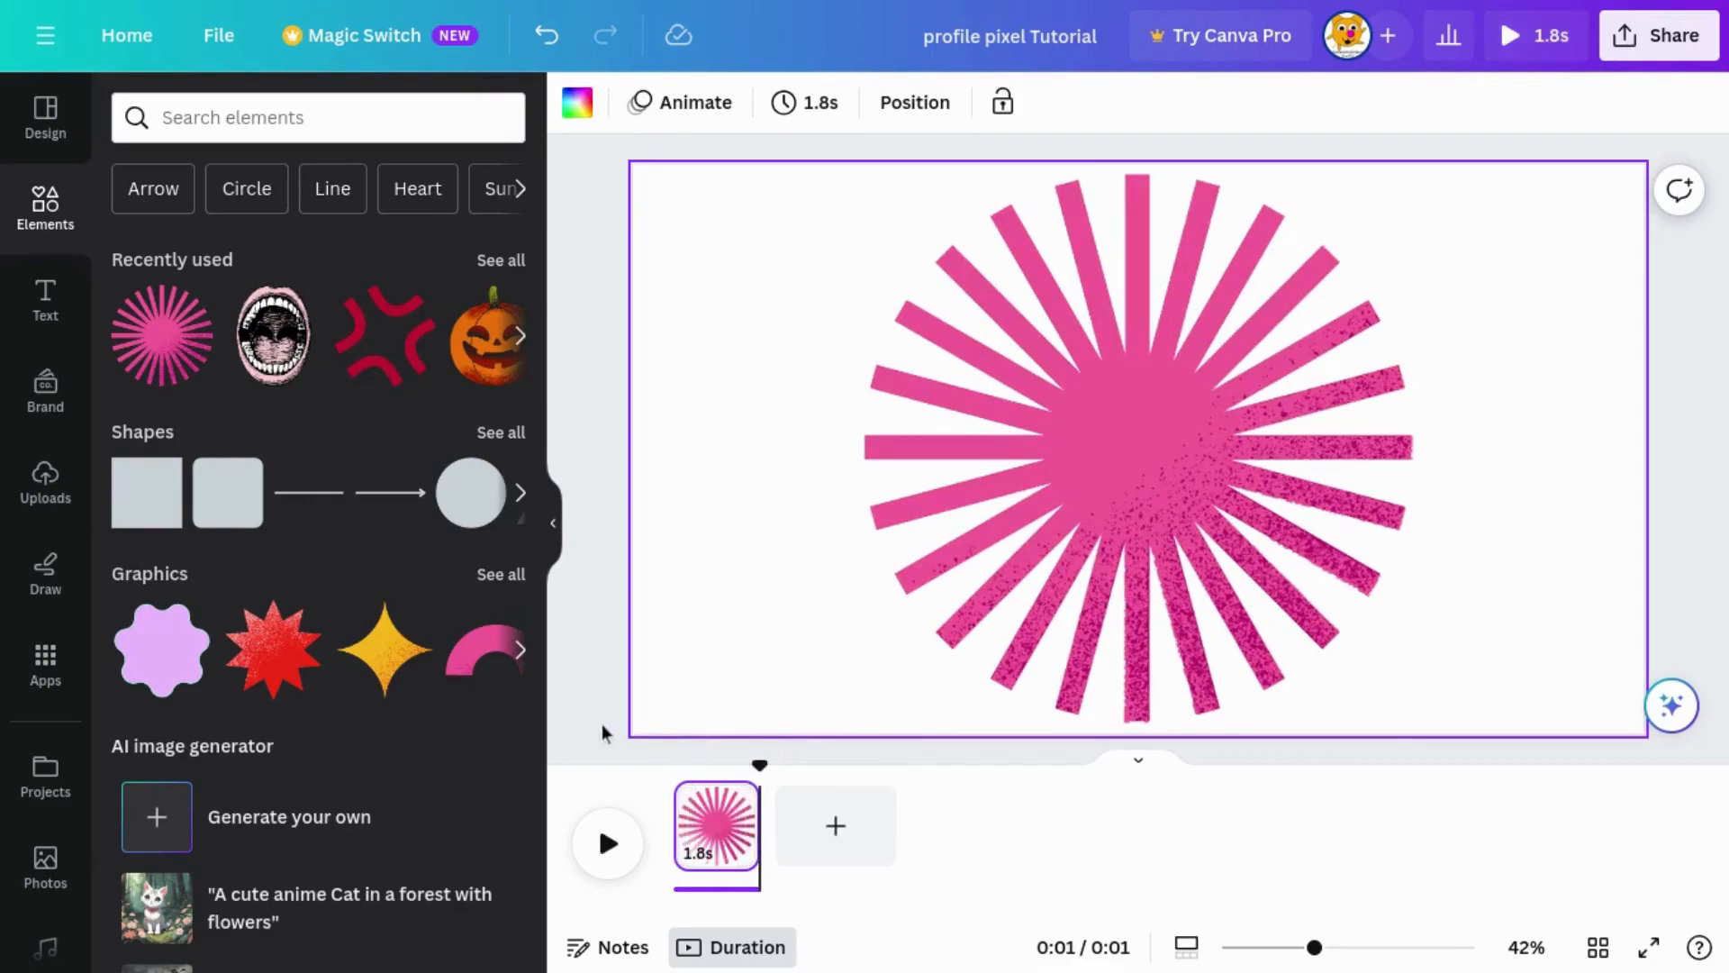
left_click(592, 725)
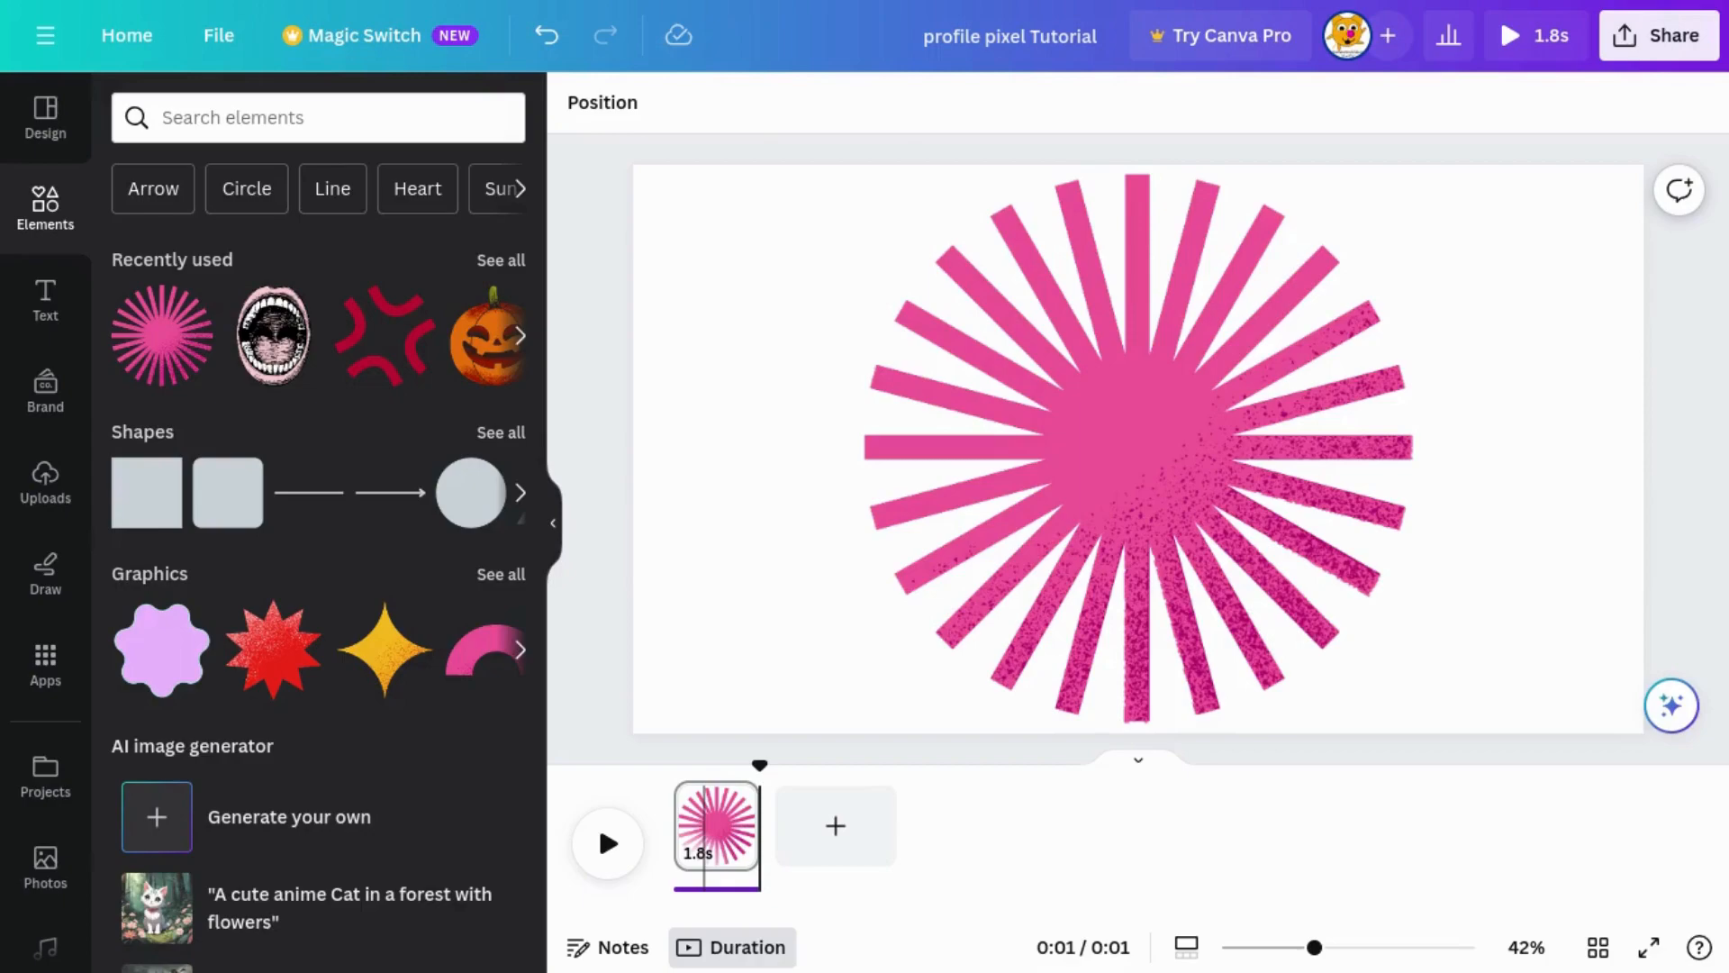
left_click(604, 851)
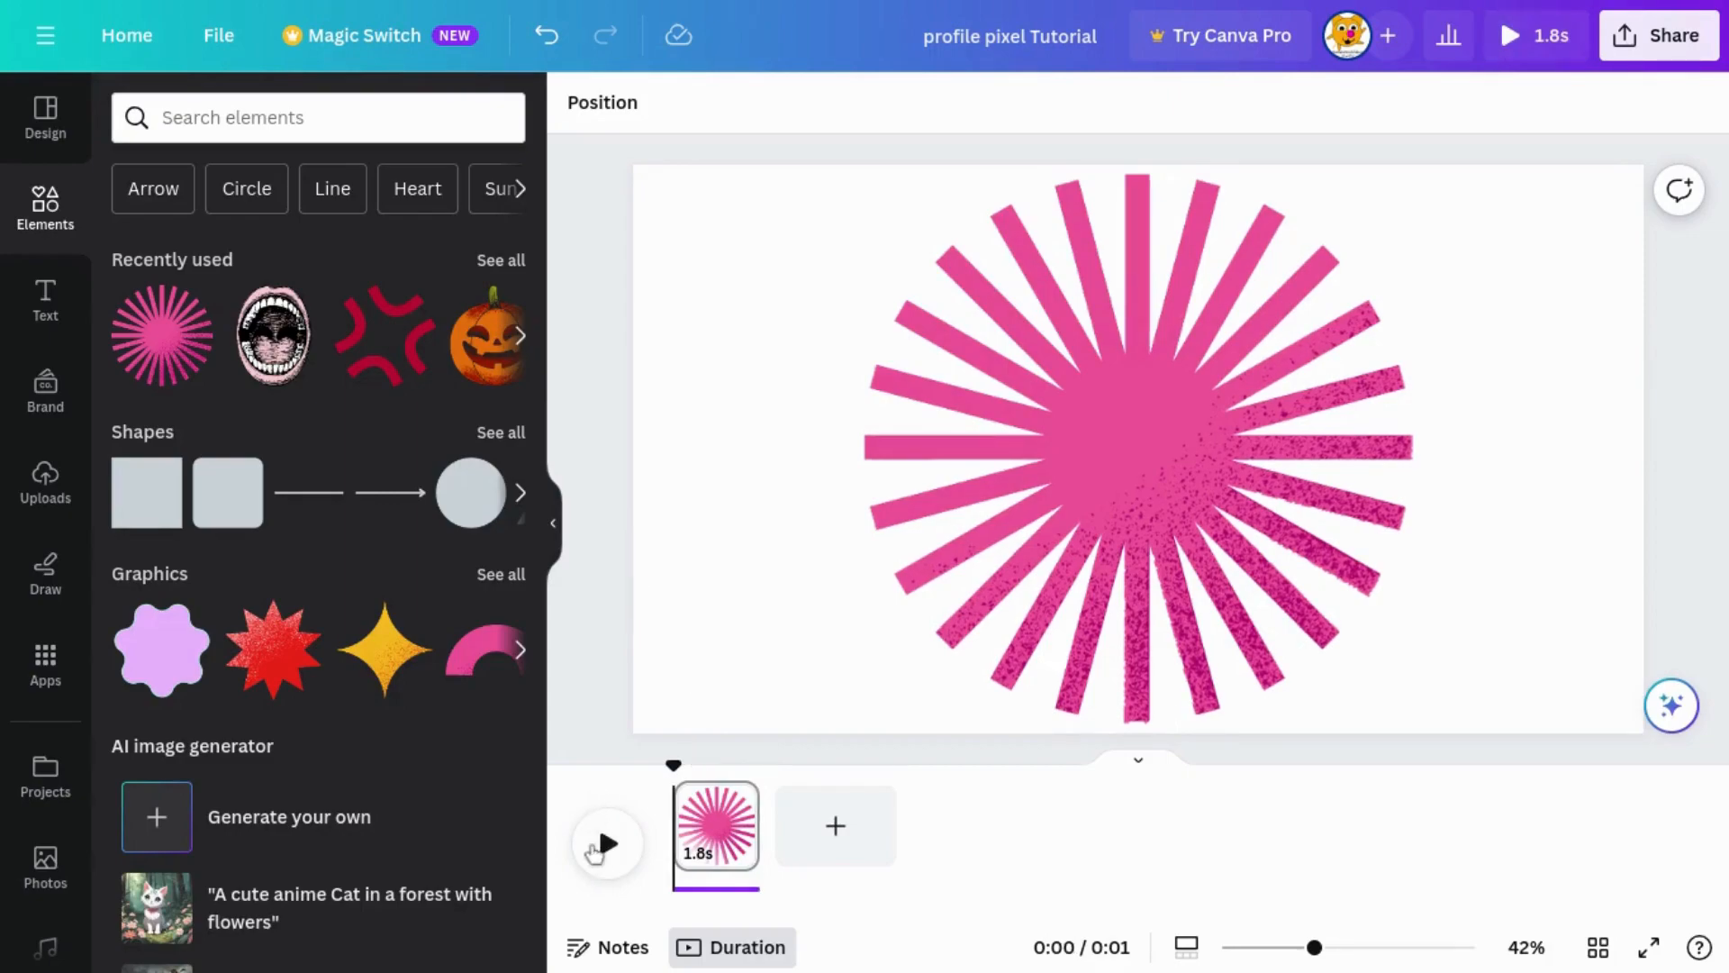
left_click(620, 840)
- Duplicate the starburst page as a second page in the timeline
mouse_move(736, 802)
left_click(732, 801)
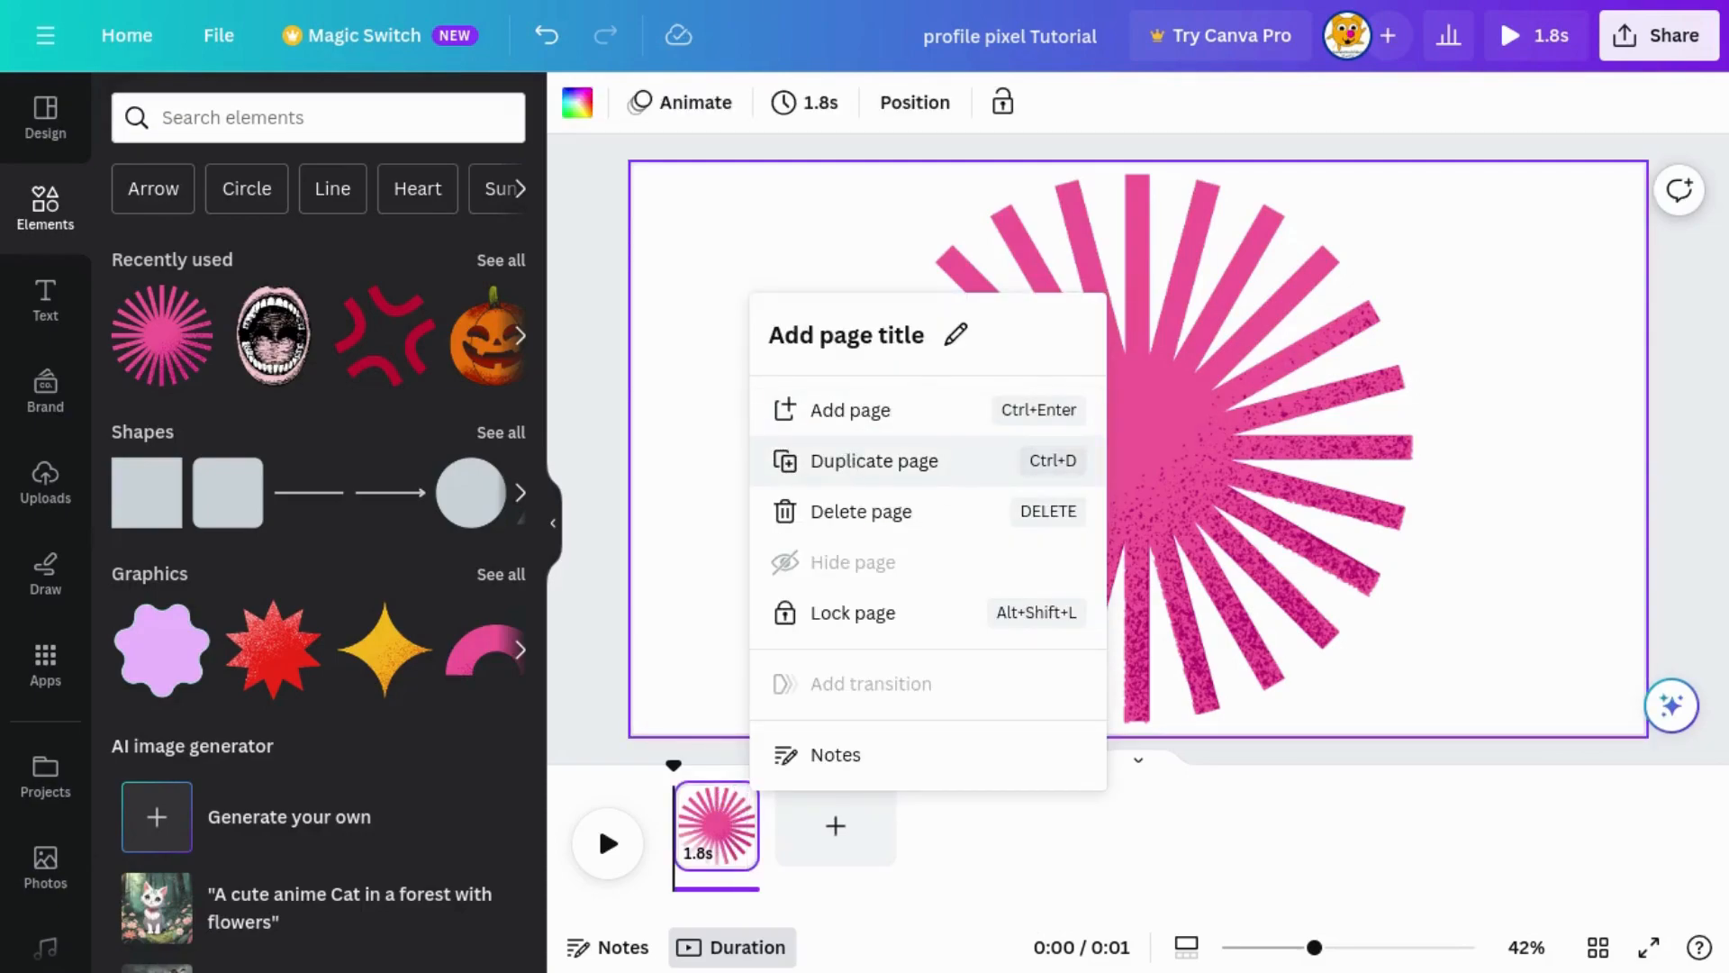
left_click(842, 460)
left_click(1023, 456)
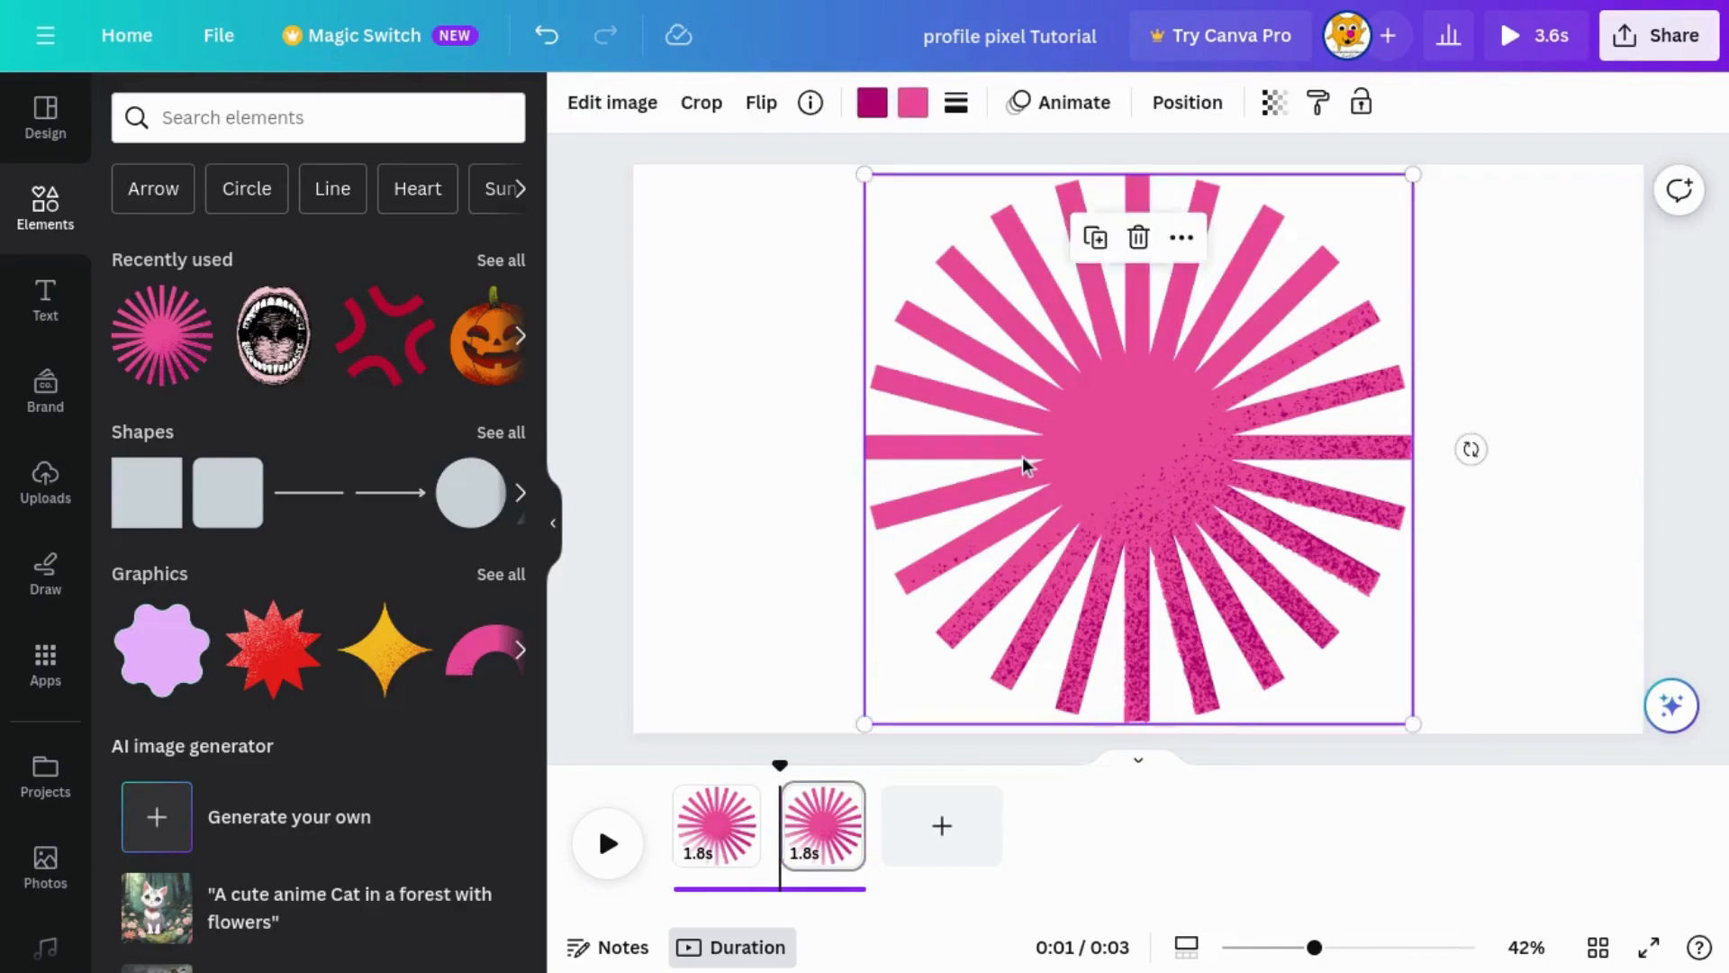
left_click(830, 801)
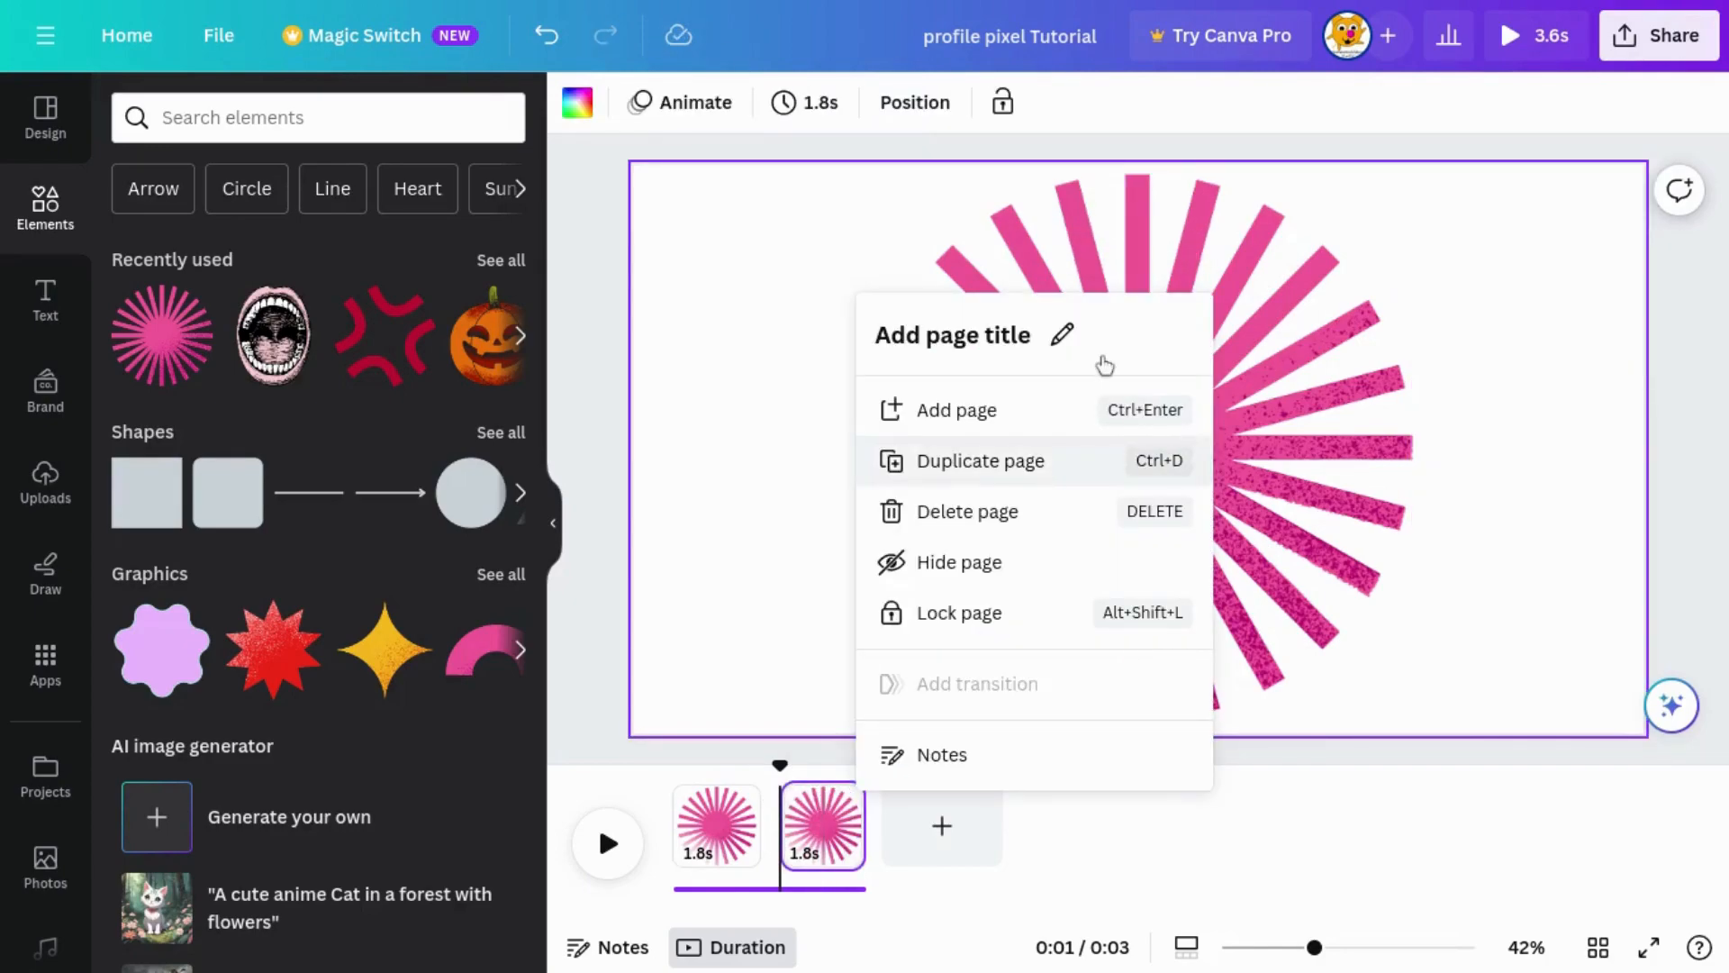
left_click(913, 334)
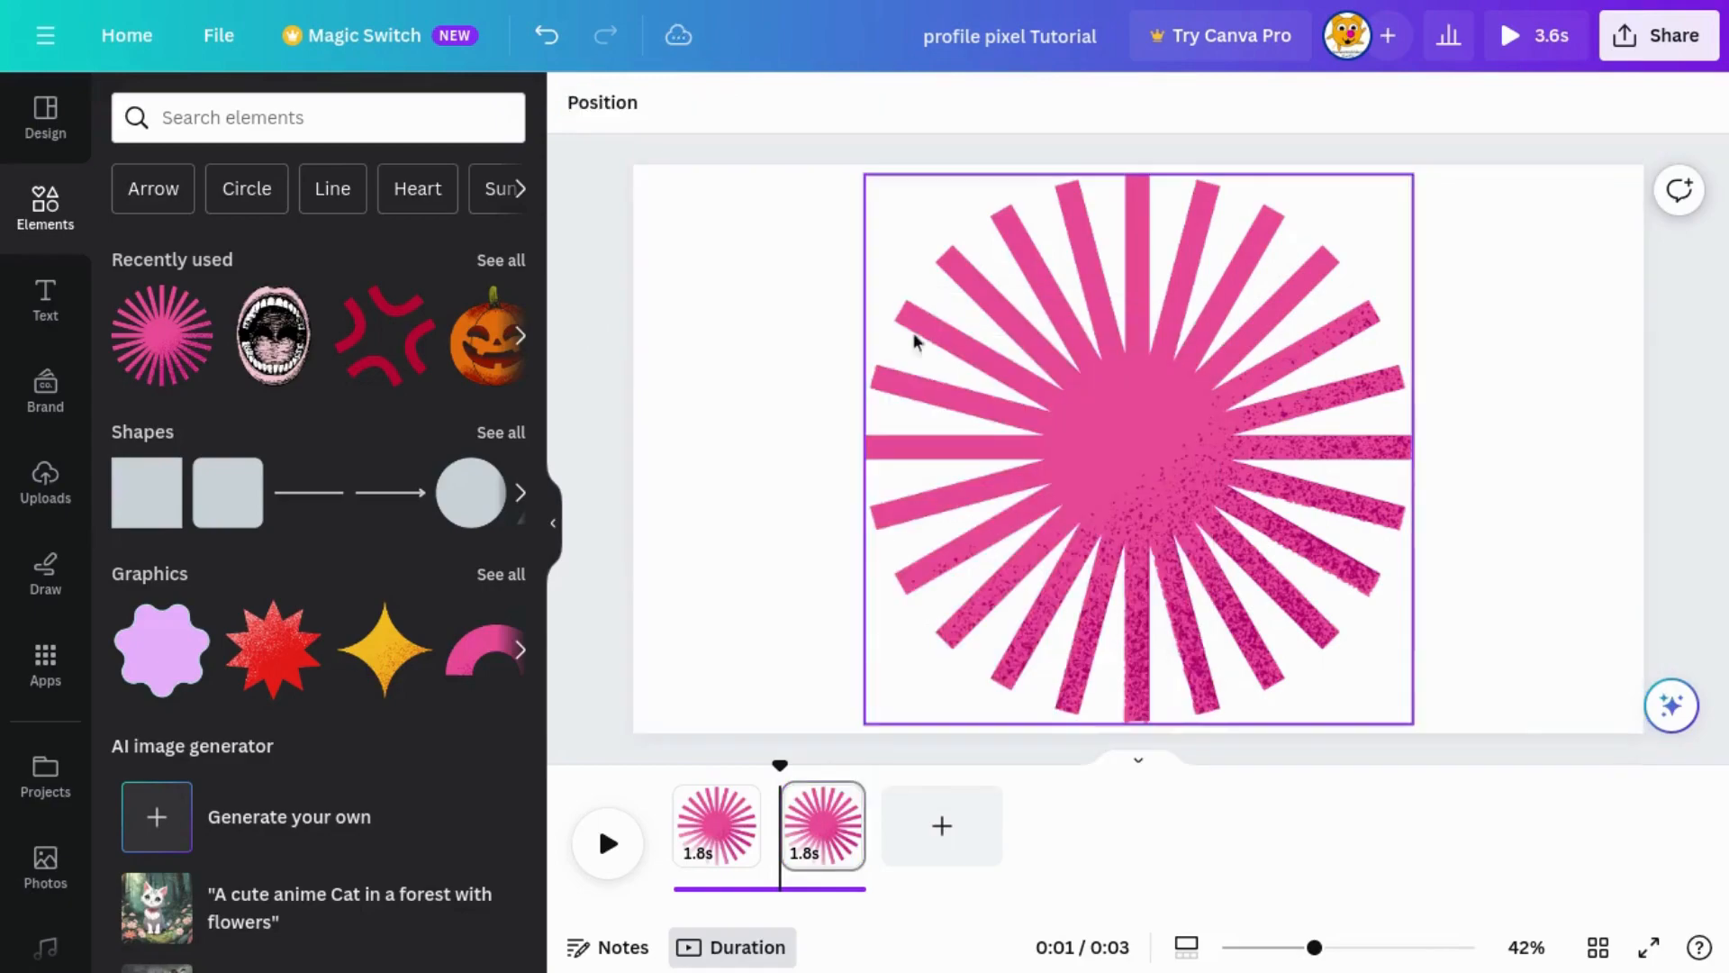
left_click(980, 338)
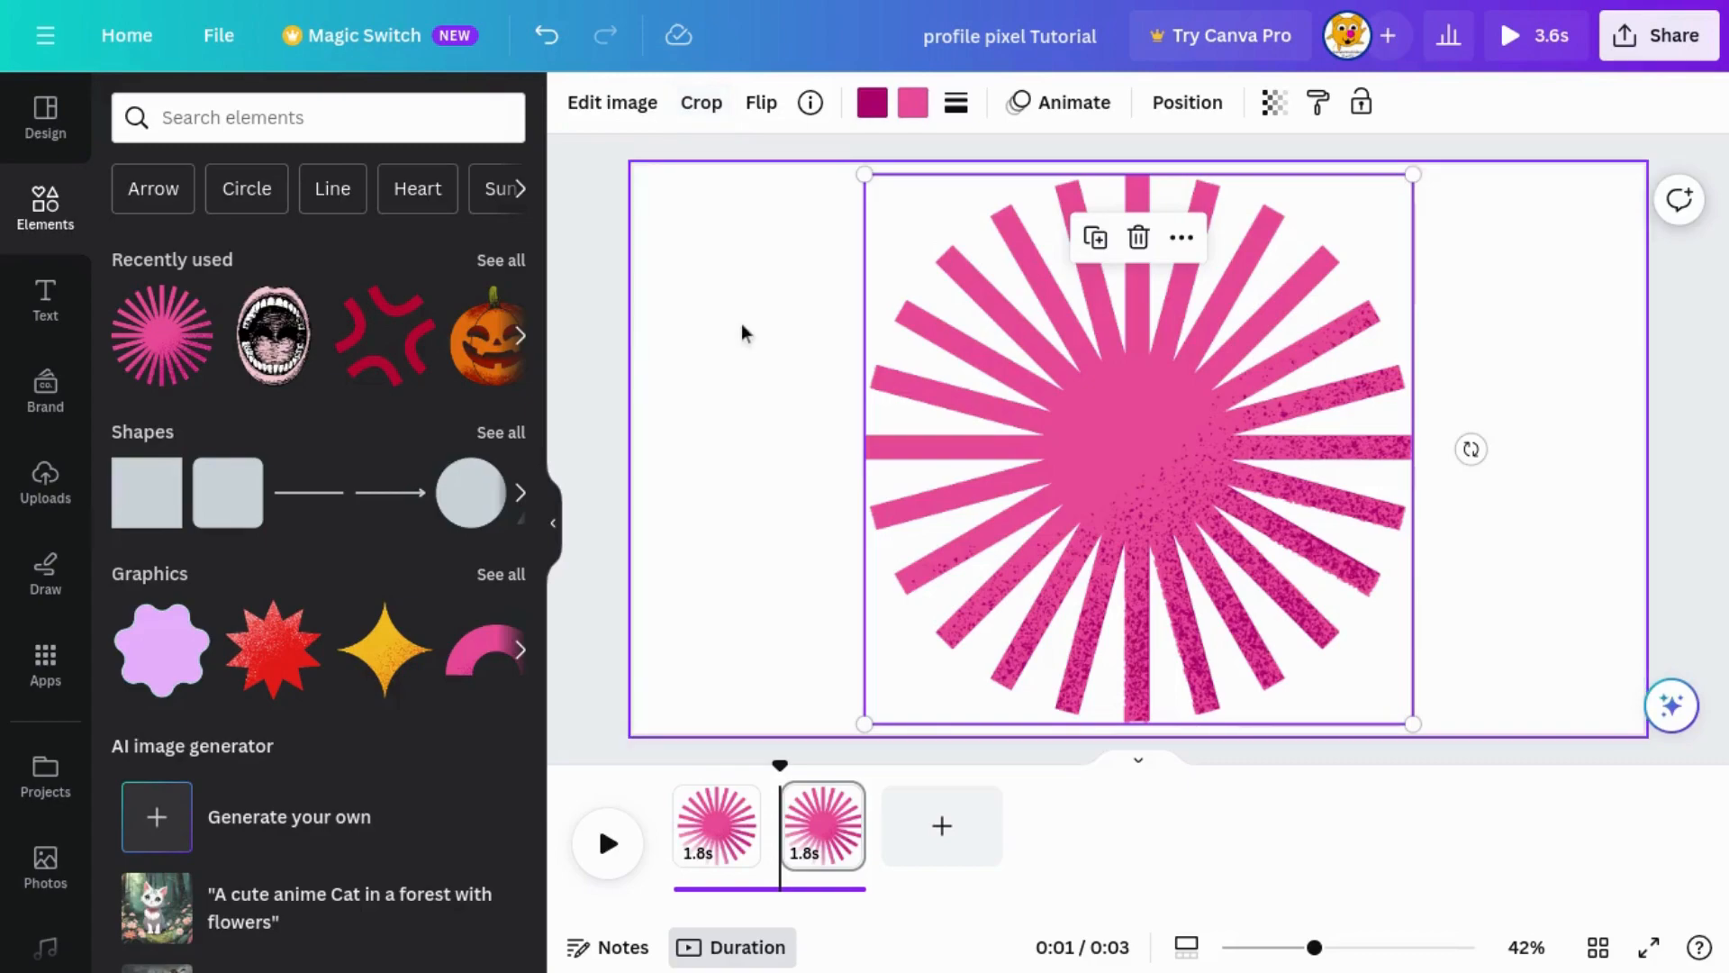
right_click(1093, 397)
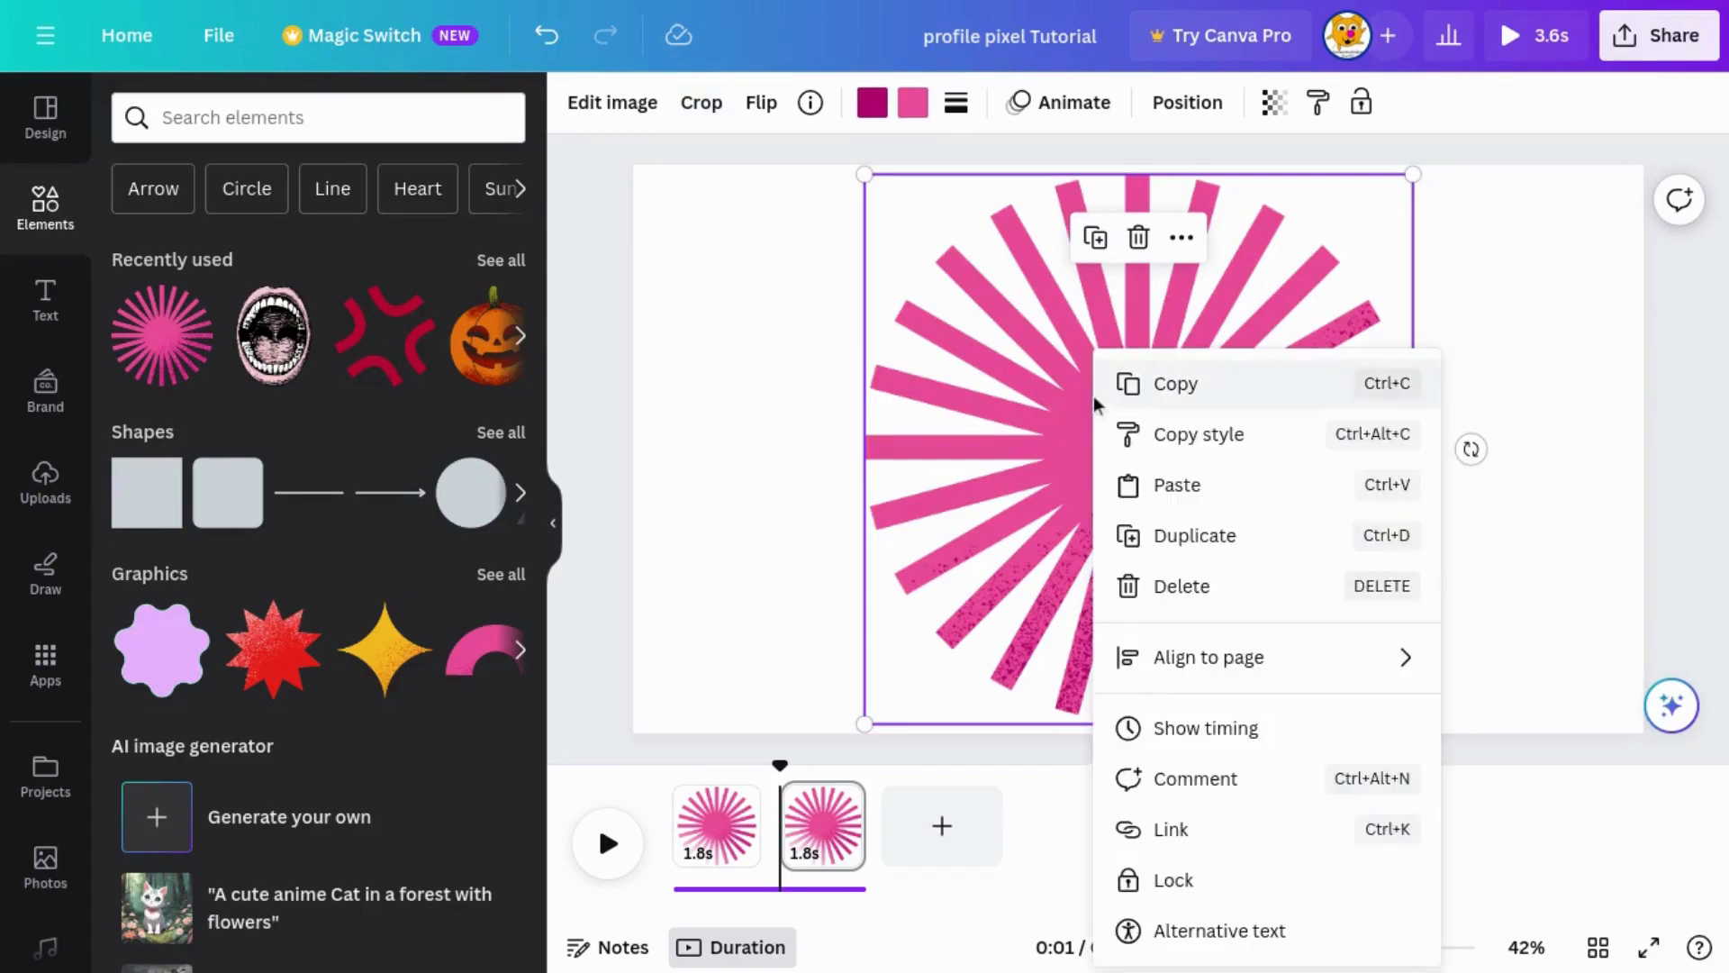
left_click(589, 337)
- Apply the Pixelate effect in the Micro style to the starburst on the second page
left_click(1169, 410)
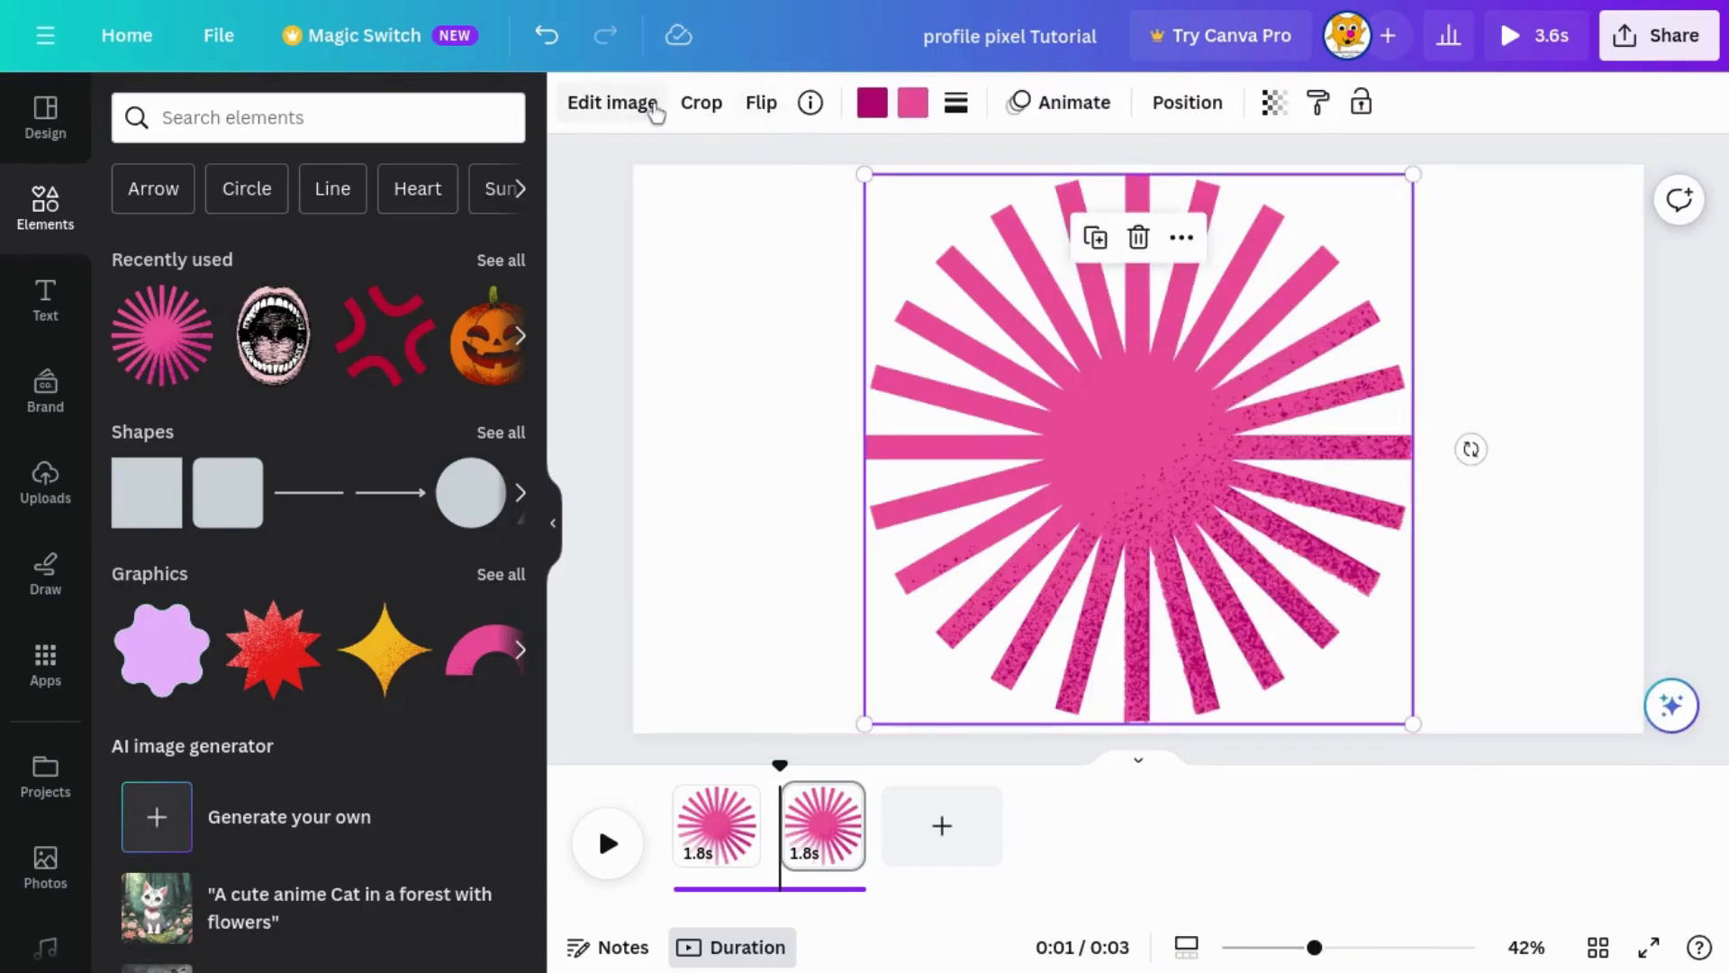
left_click(654, 113)
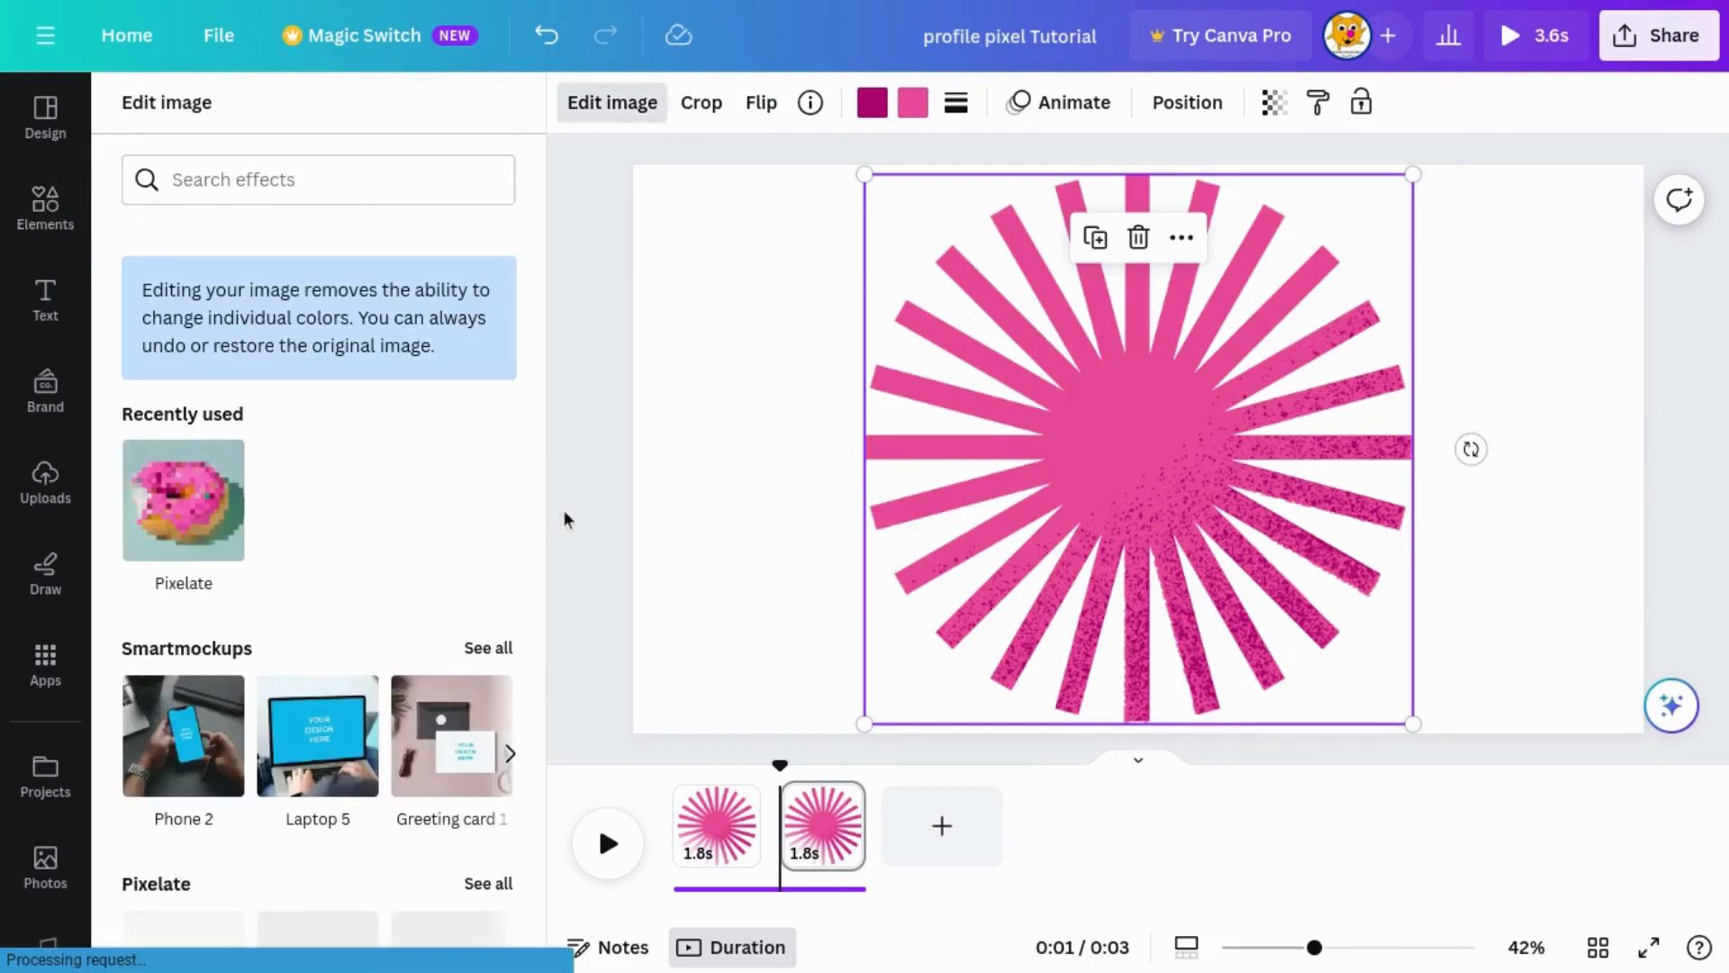
left_click(191, 515)
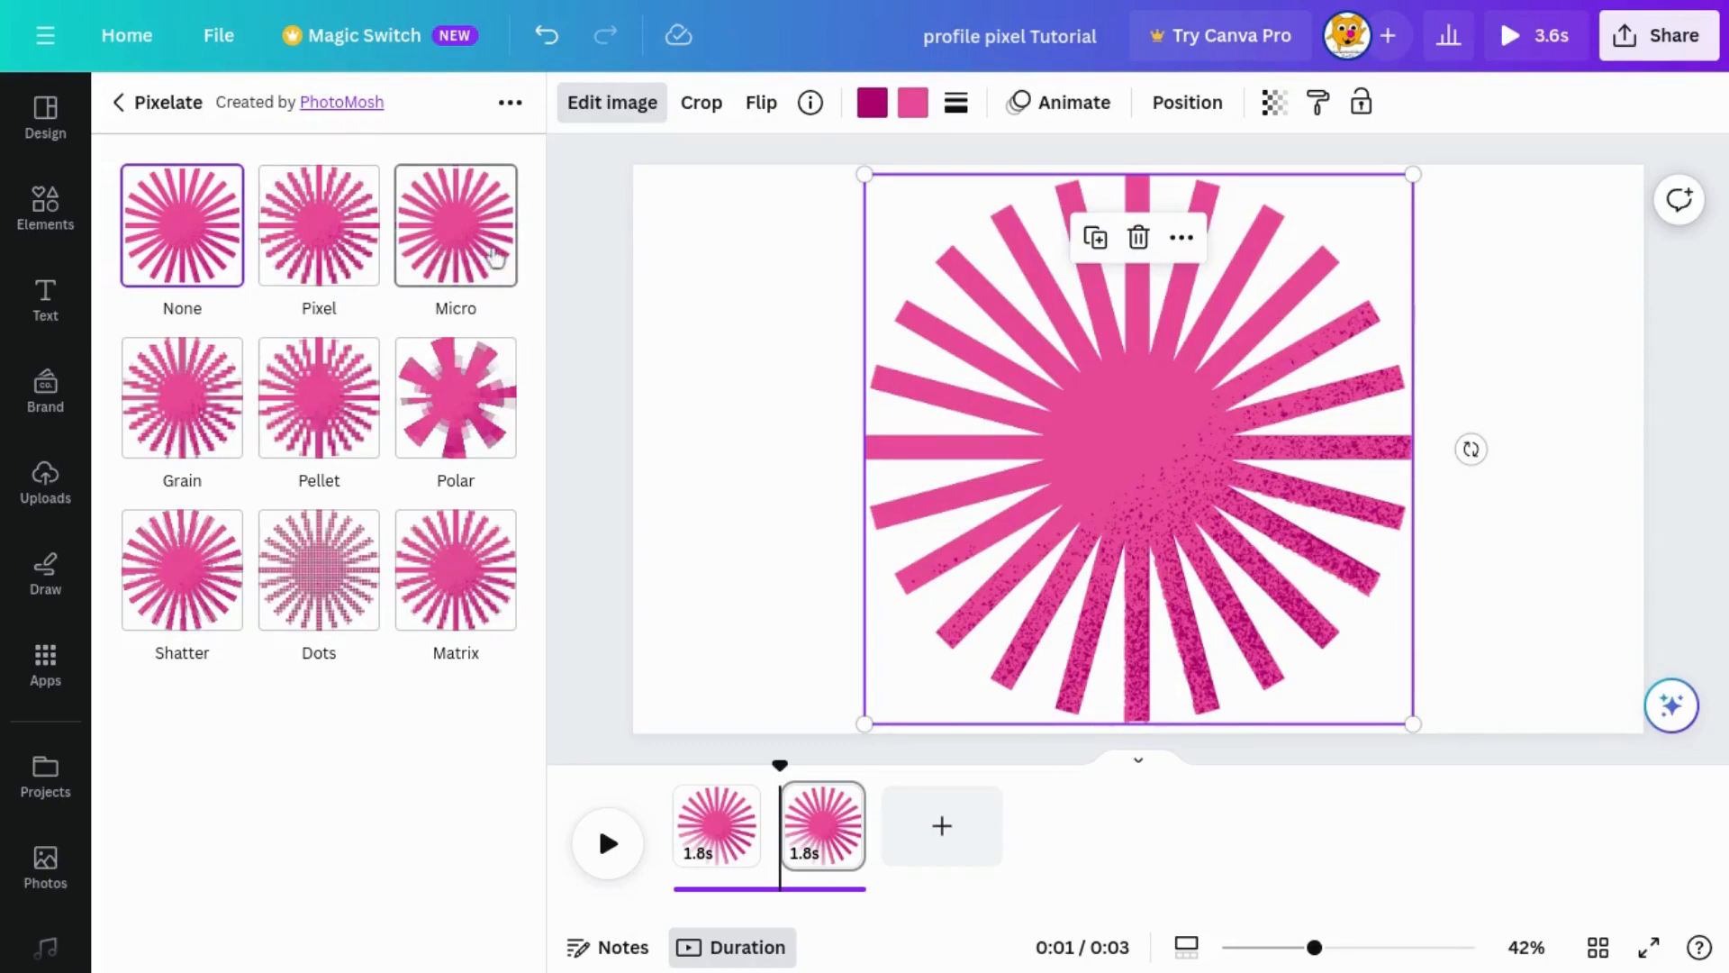
left_click(478, 279)
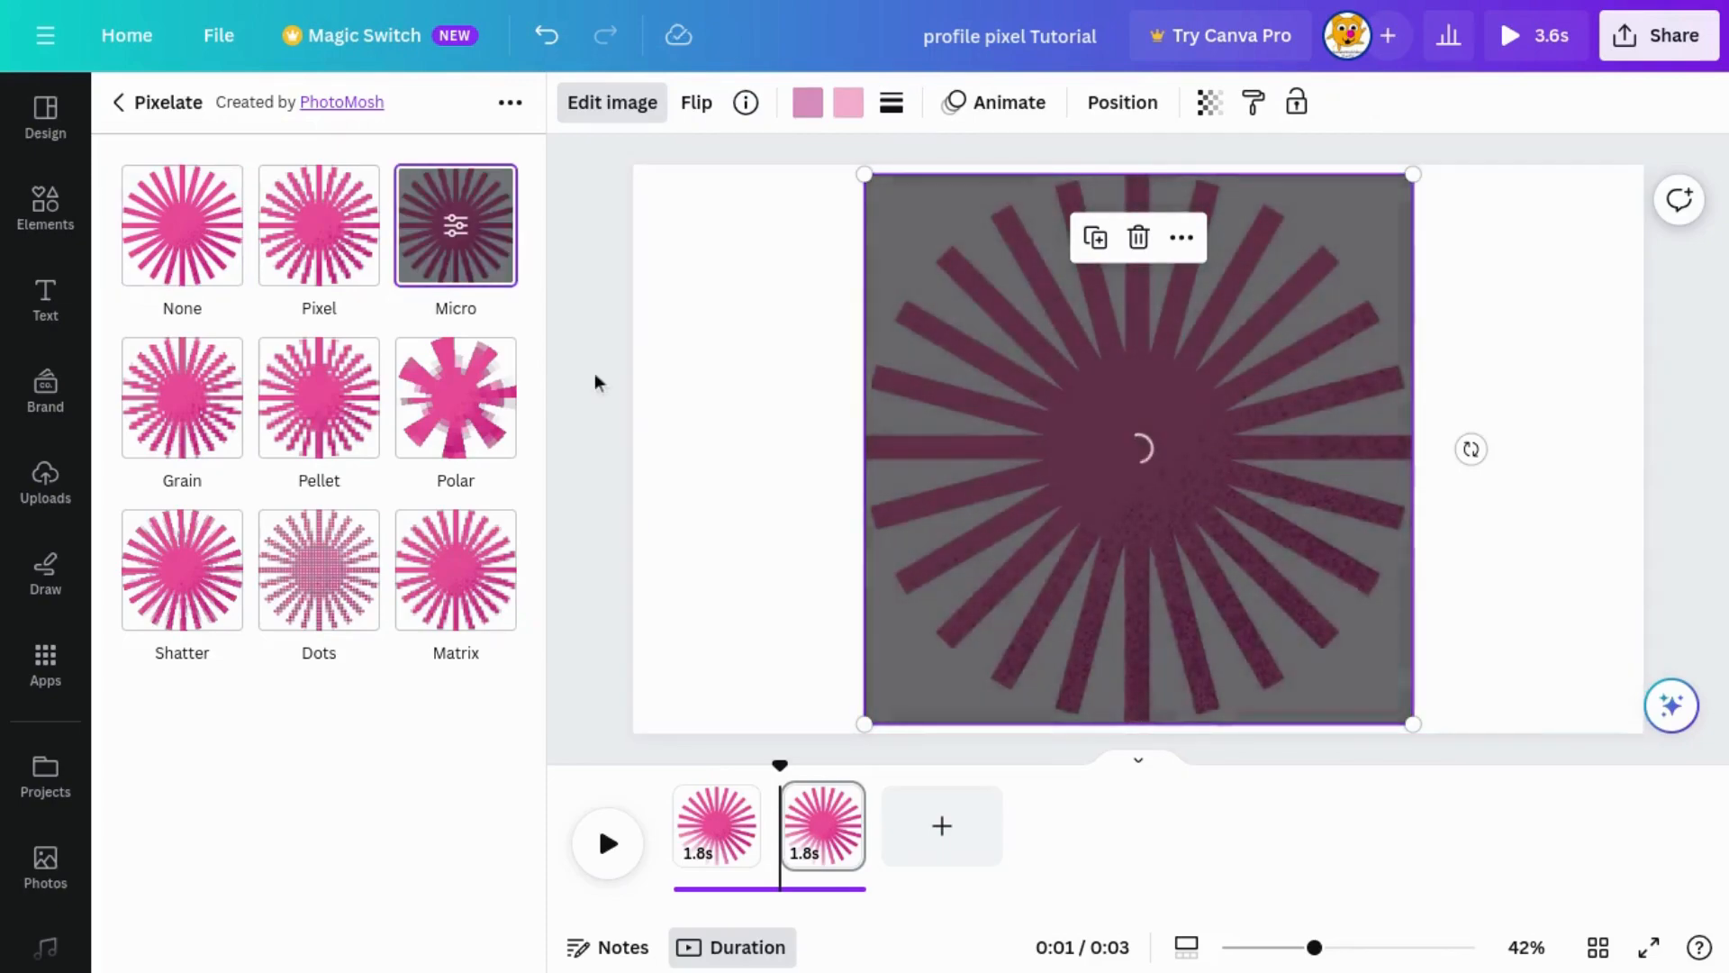
left_click(417, 937)
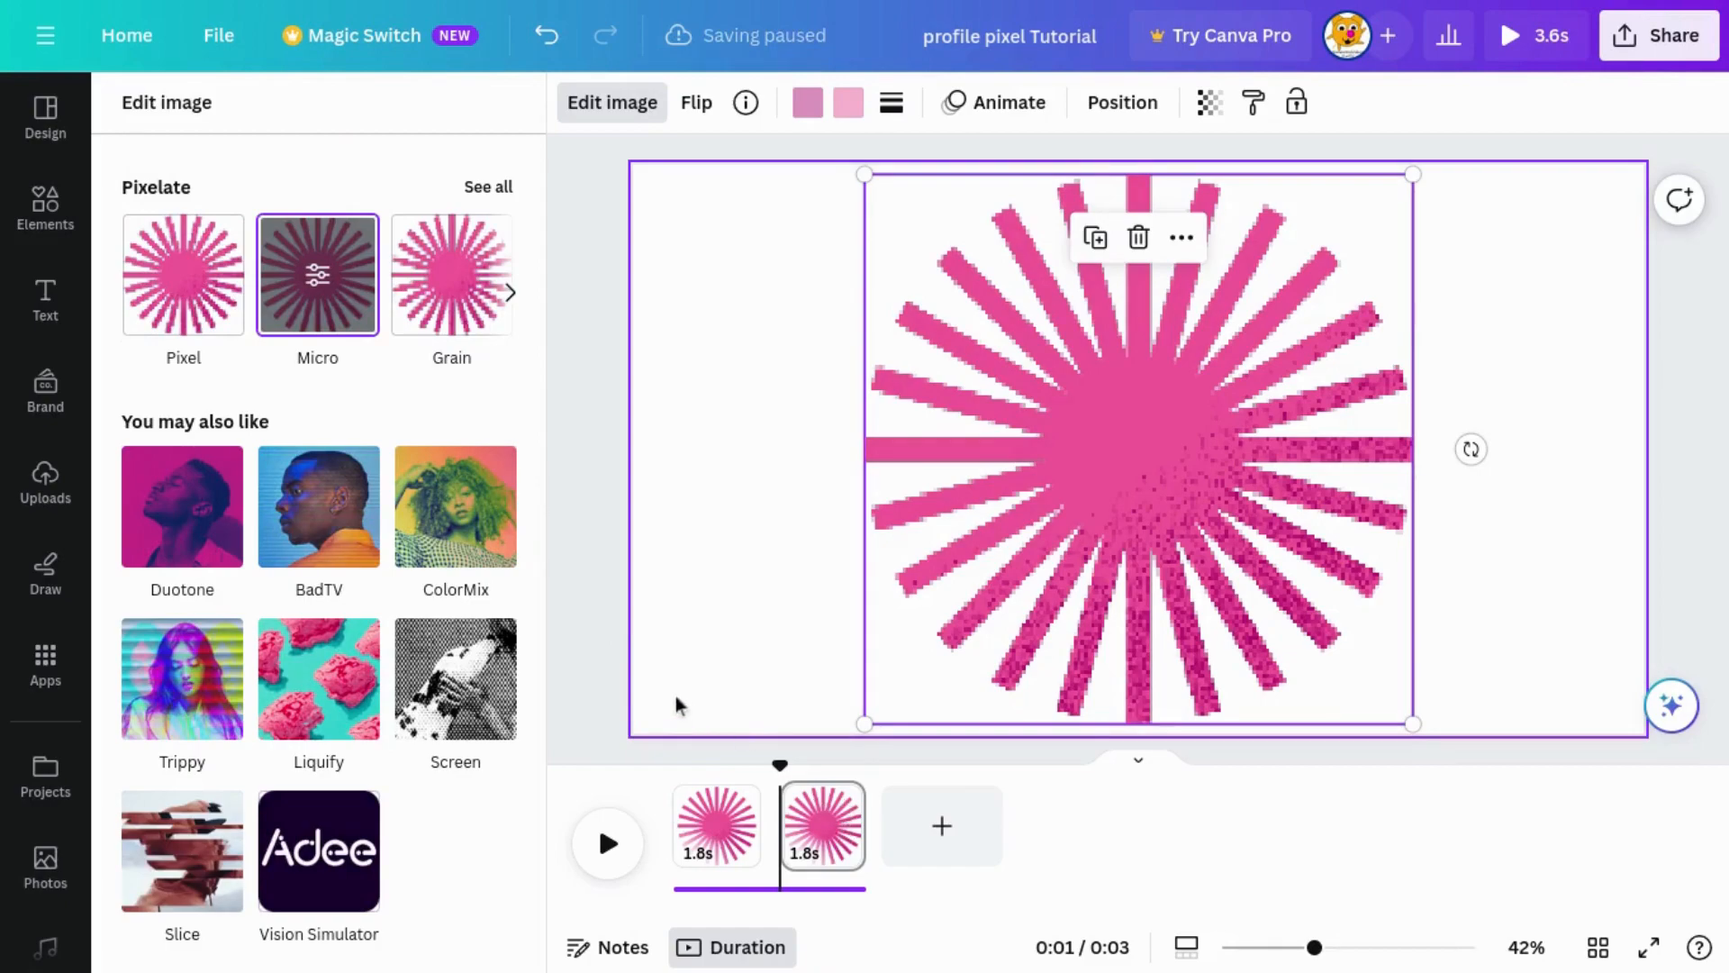
left_click(613, 678)
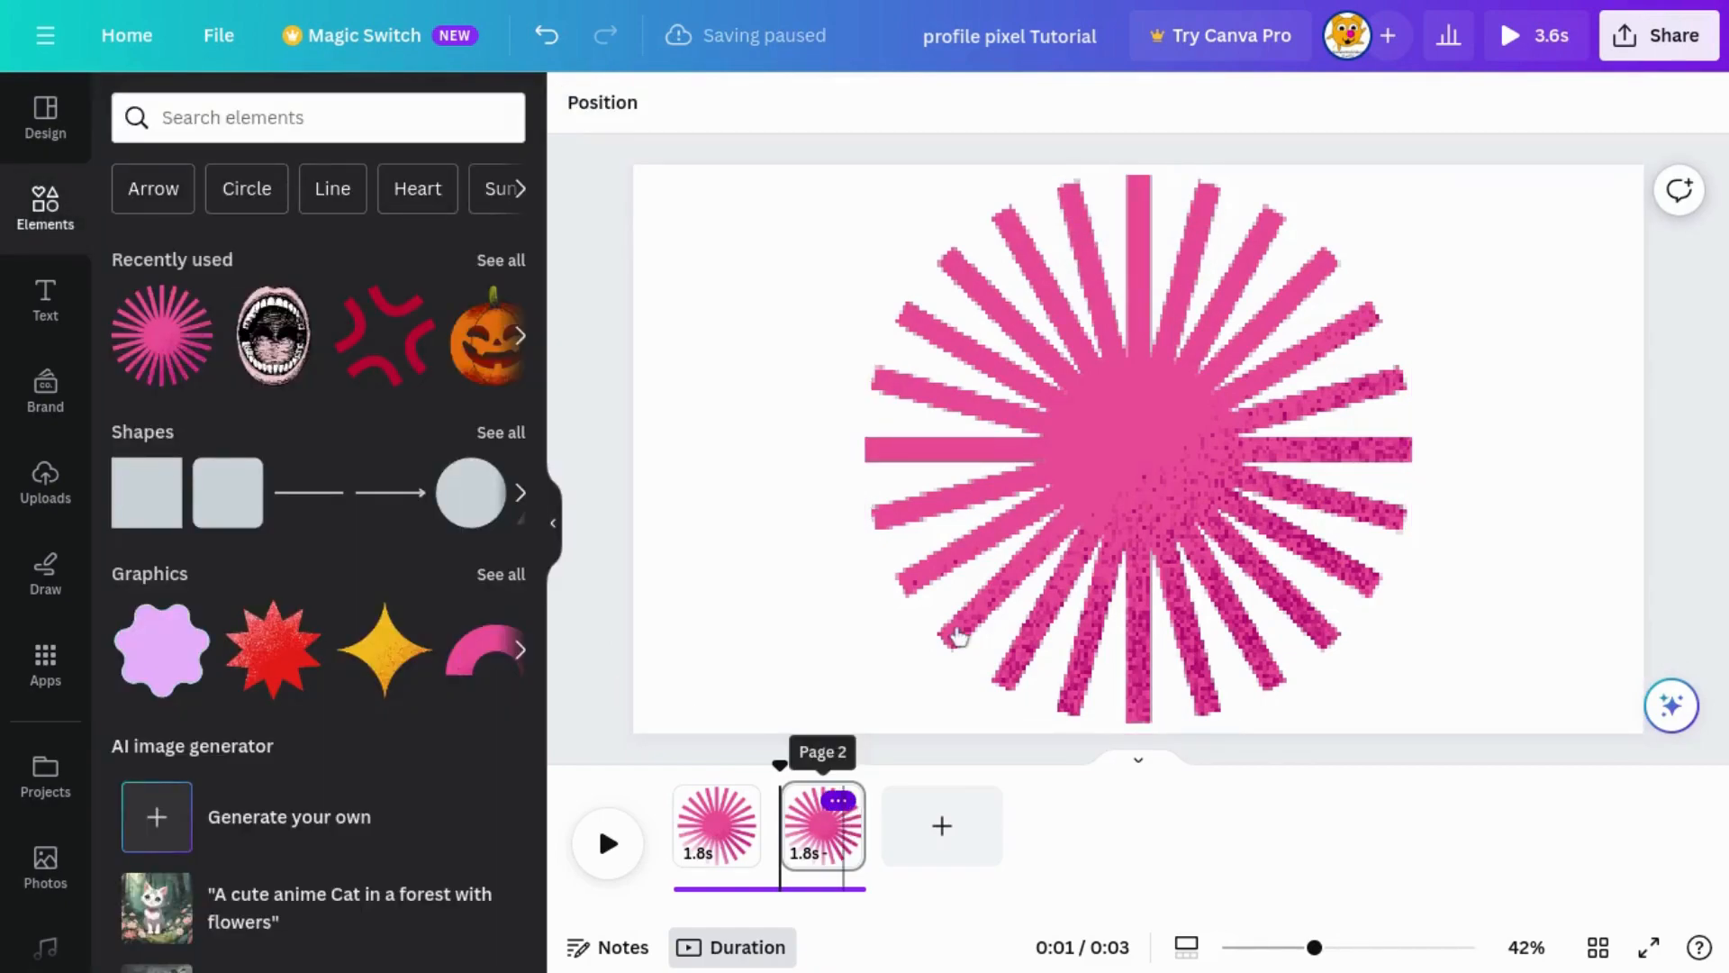
- Duplicate the second page and apply the Pixelate effect in the Pixel style to the starburst on the copy
right_click(832, 708)
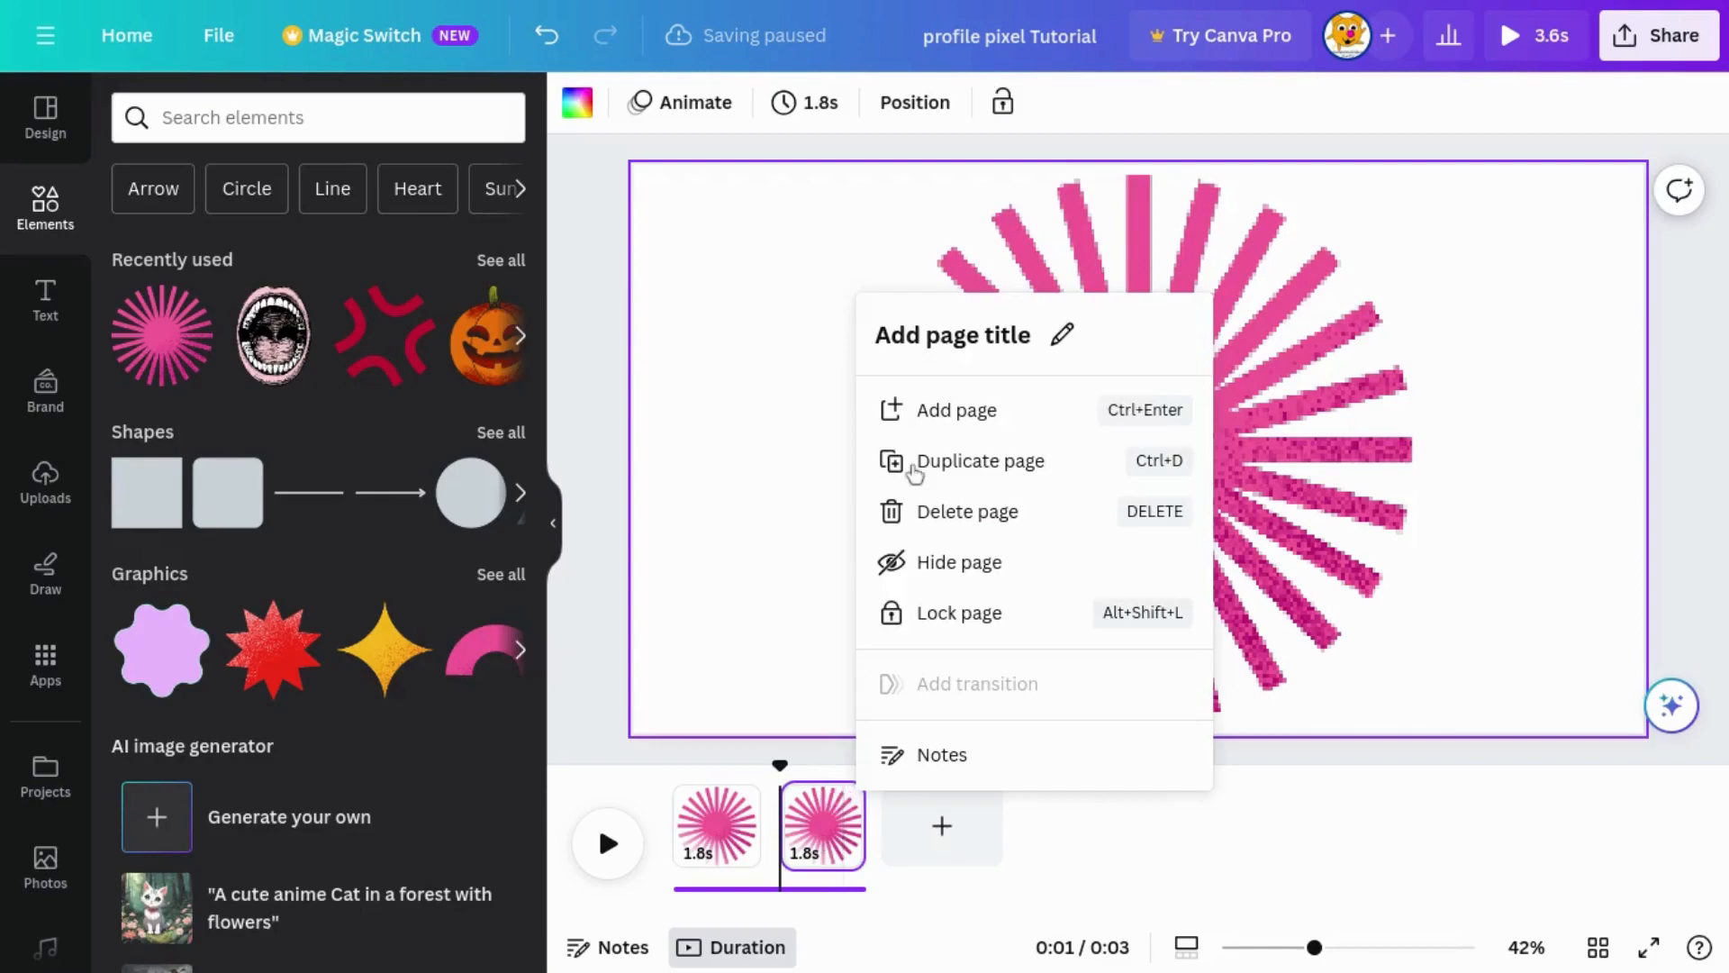
left_click(915, 469)
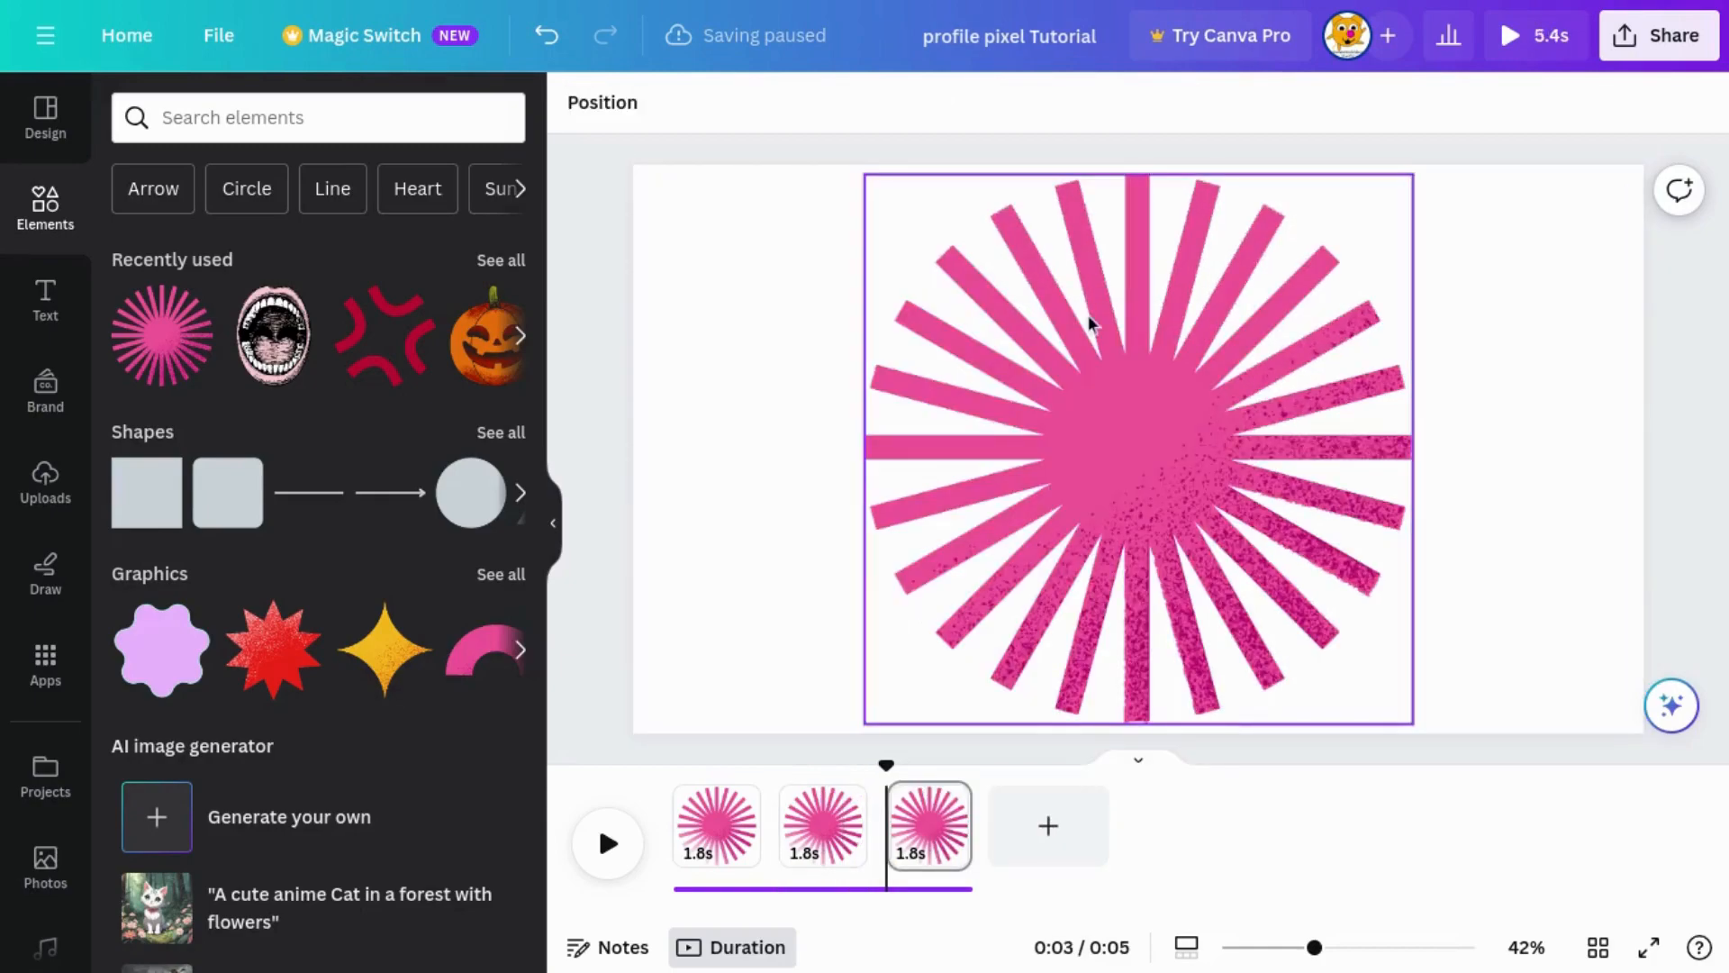
left_click(806, 192)
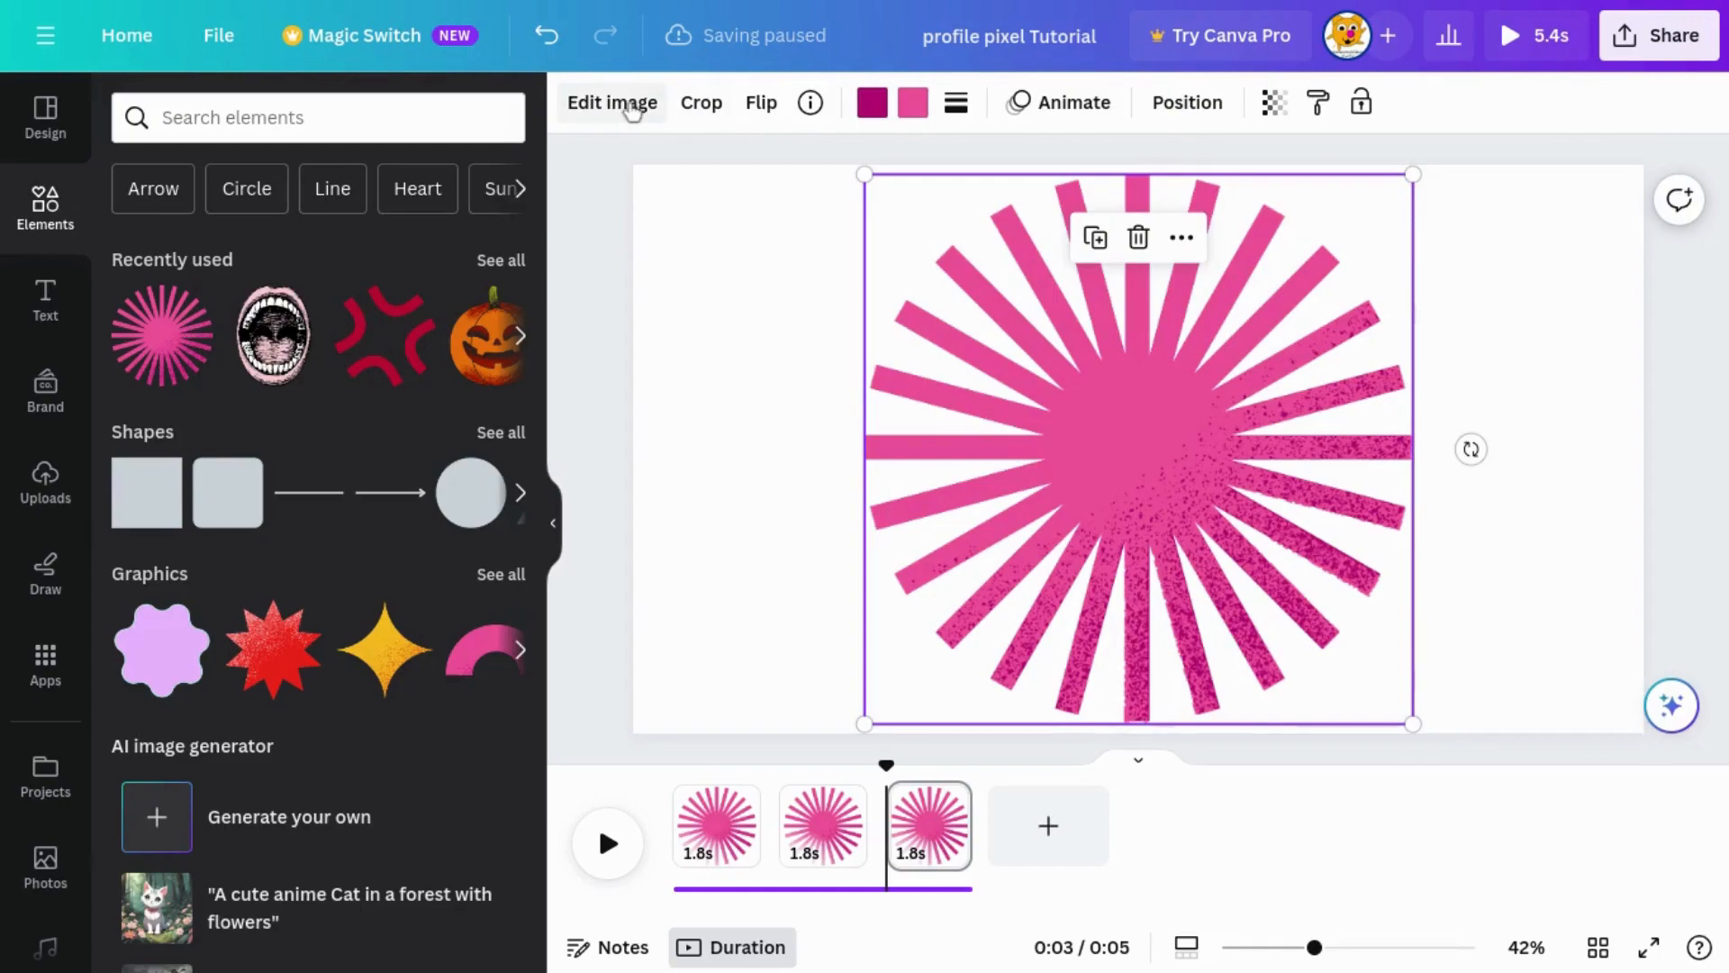
left_click(633, 106)
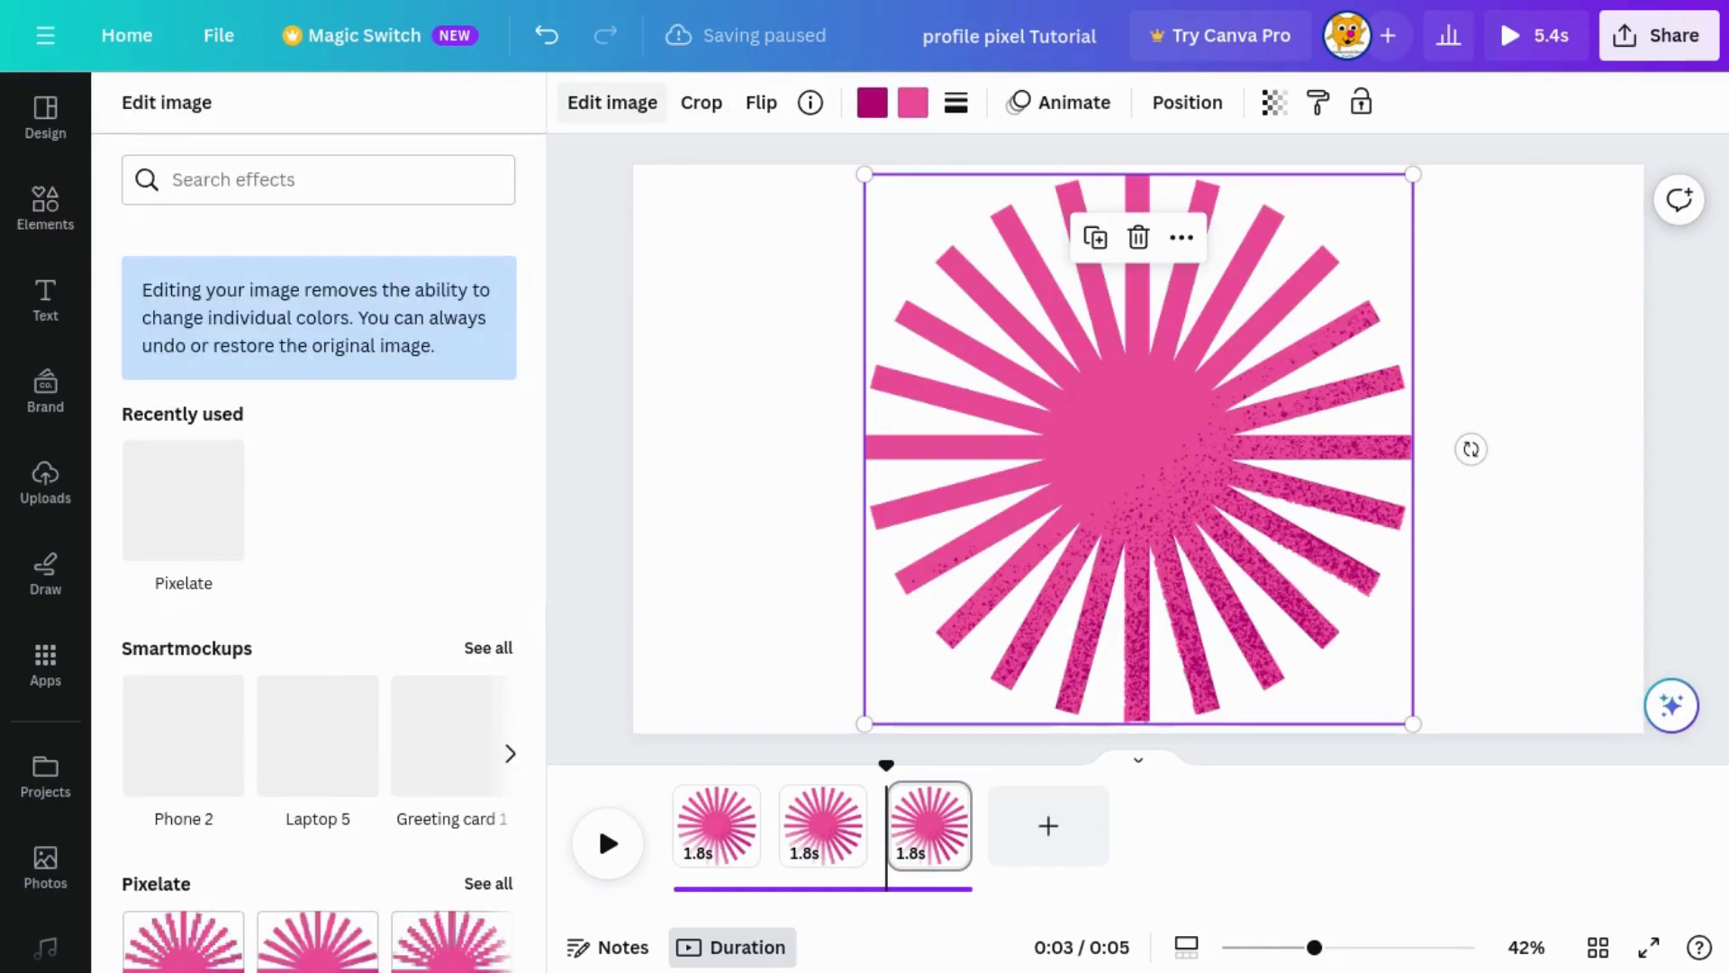
left_click(167, 554)
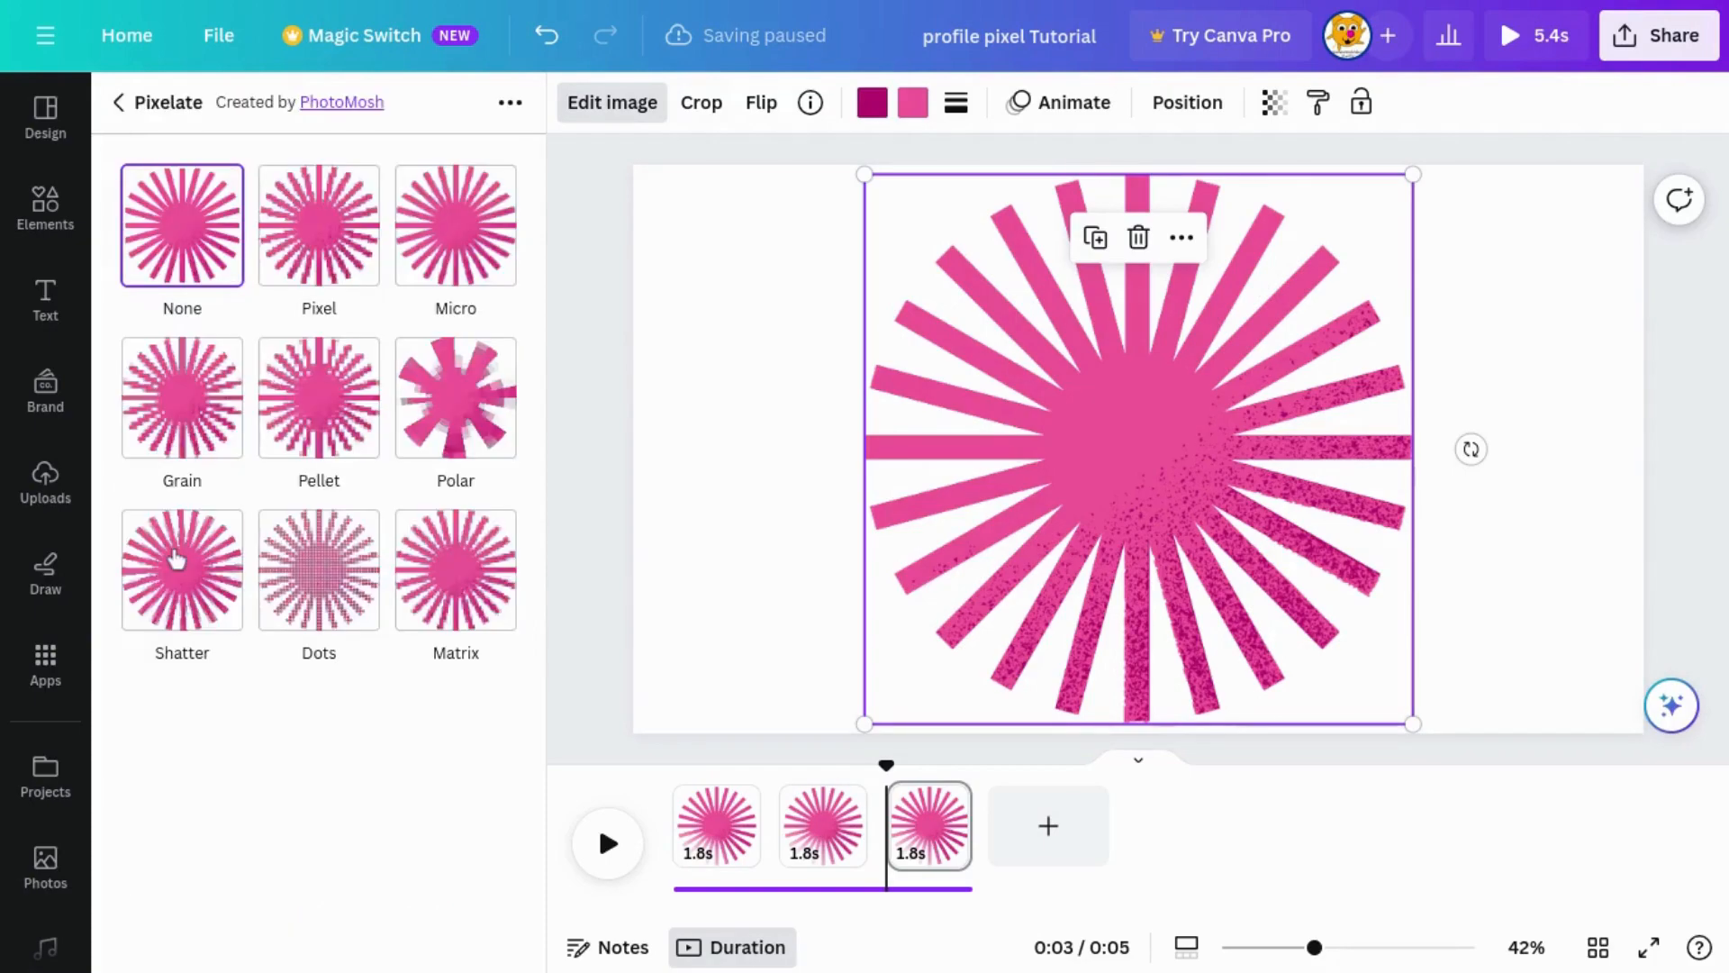
left_click(355, 264)
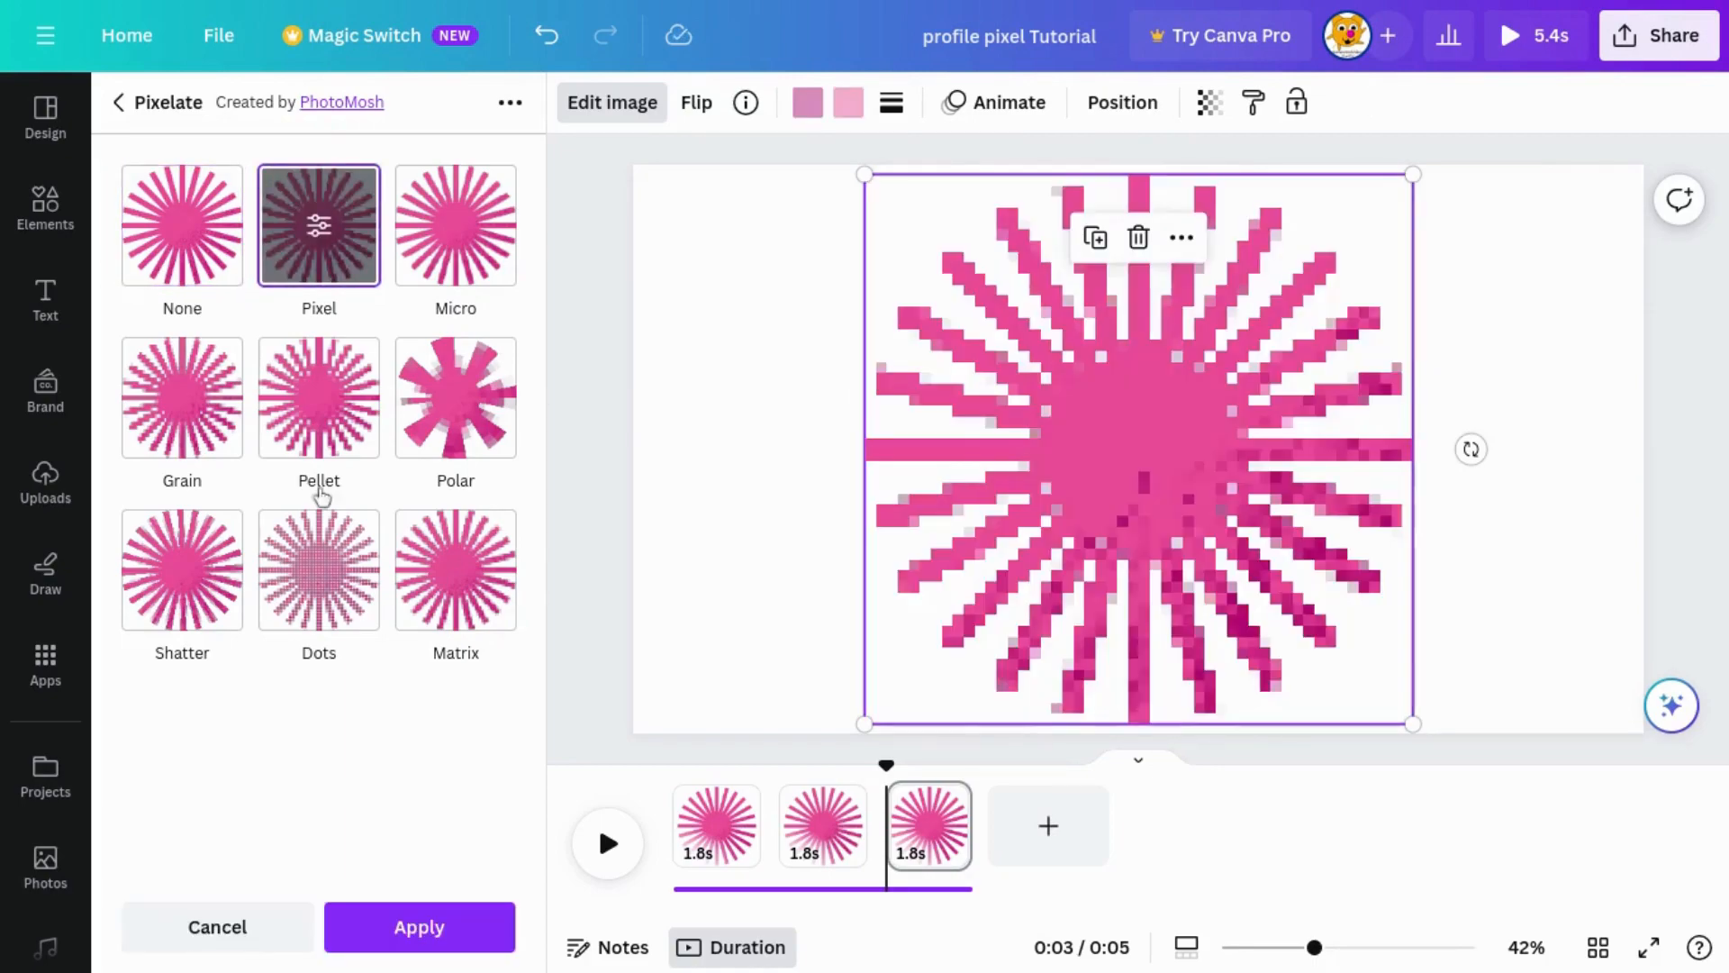
left_click(355, 926)
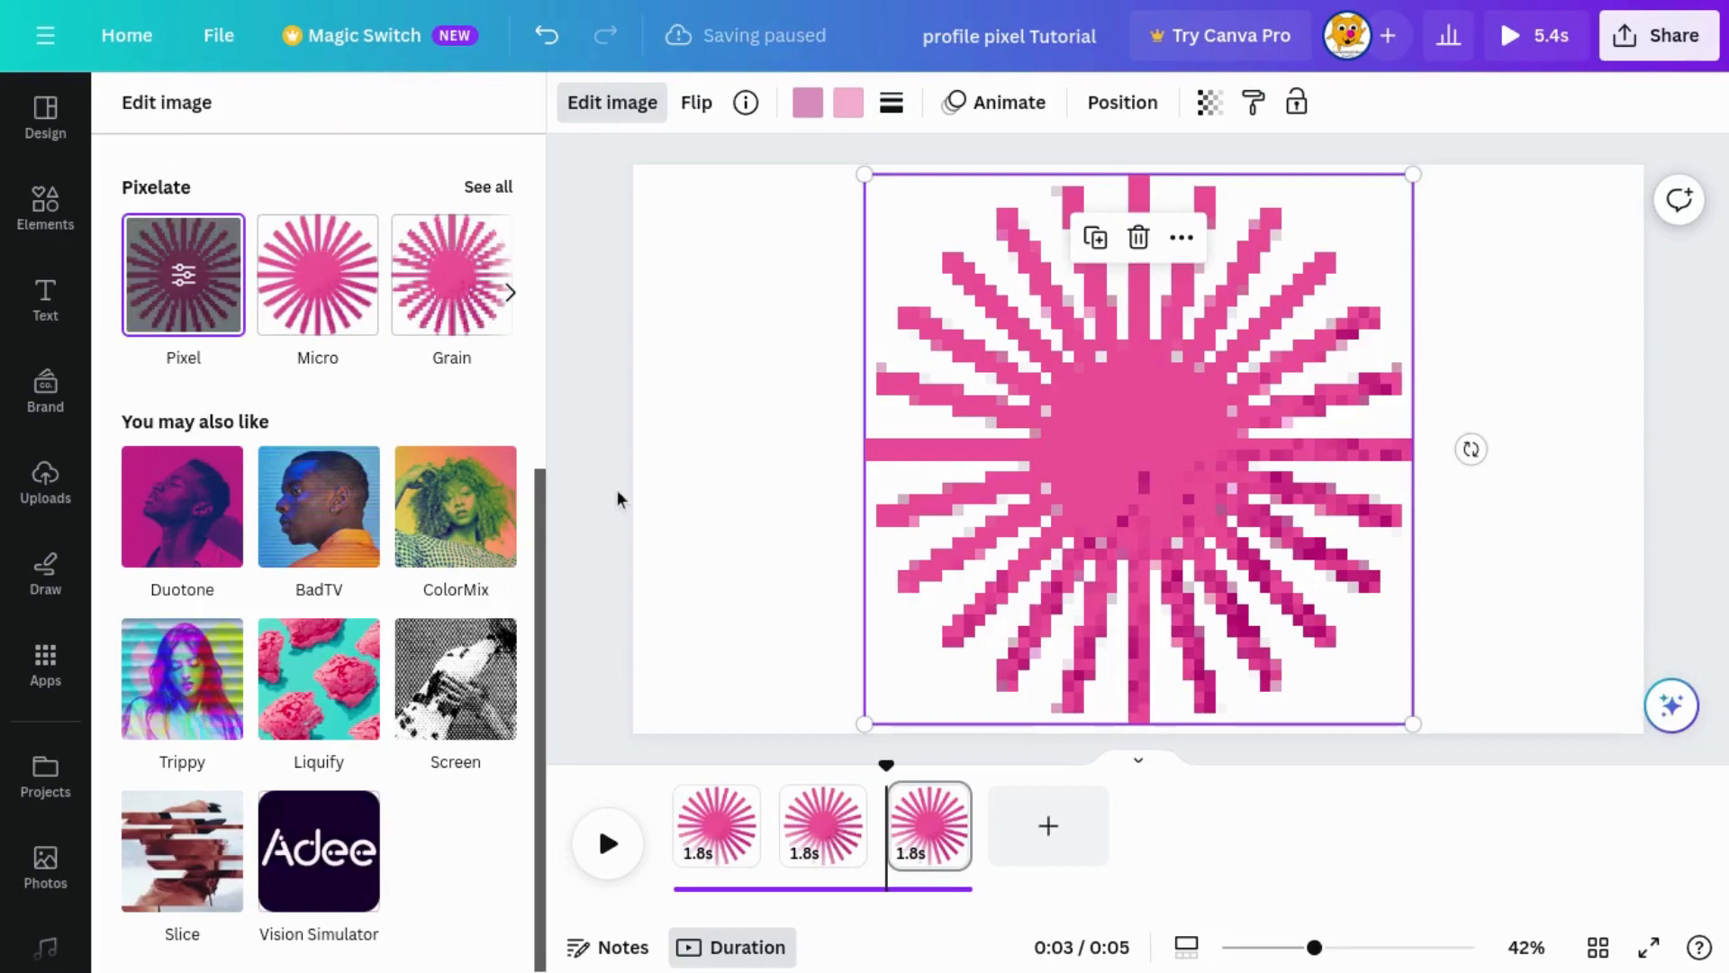
key("Escape")
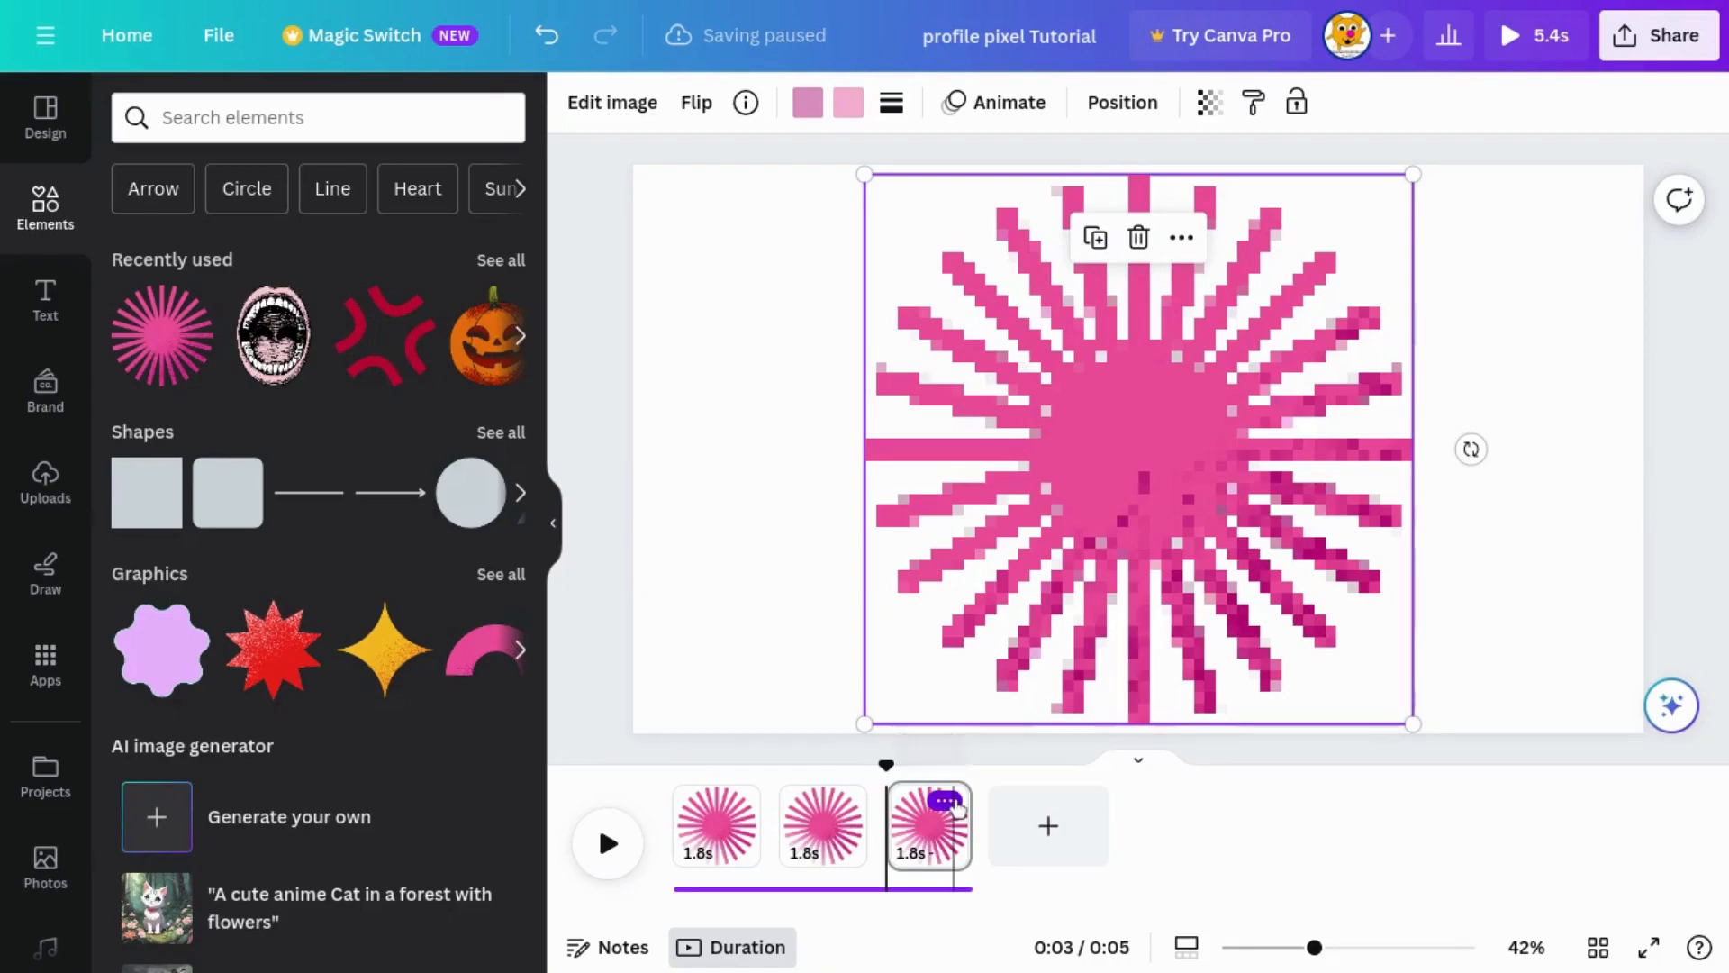
- Duplicate the third page and apply the Pixelate effect in the Grain style to the starburst on the copy
left_click(954, 805)
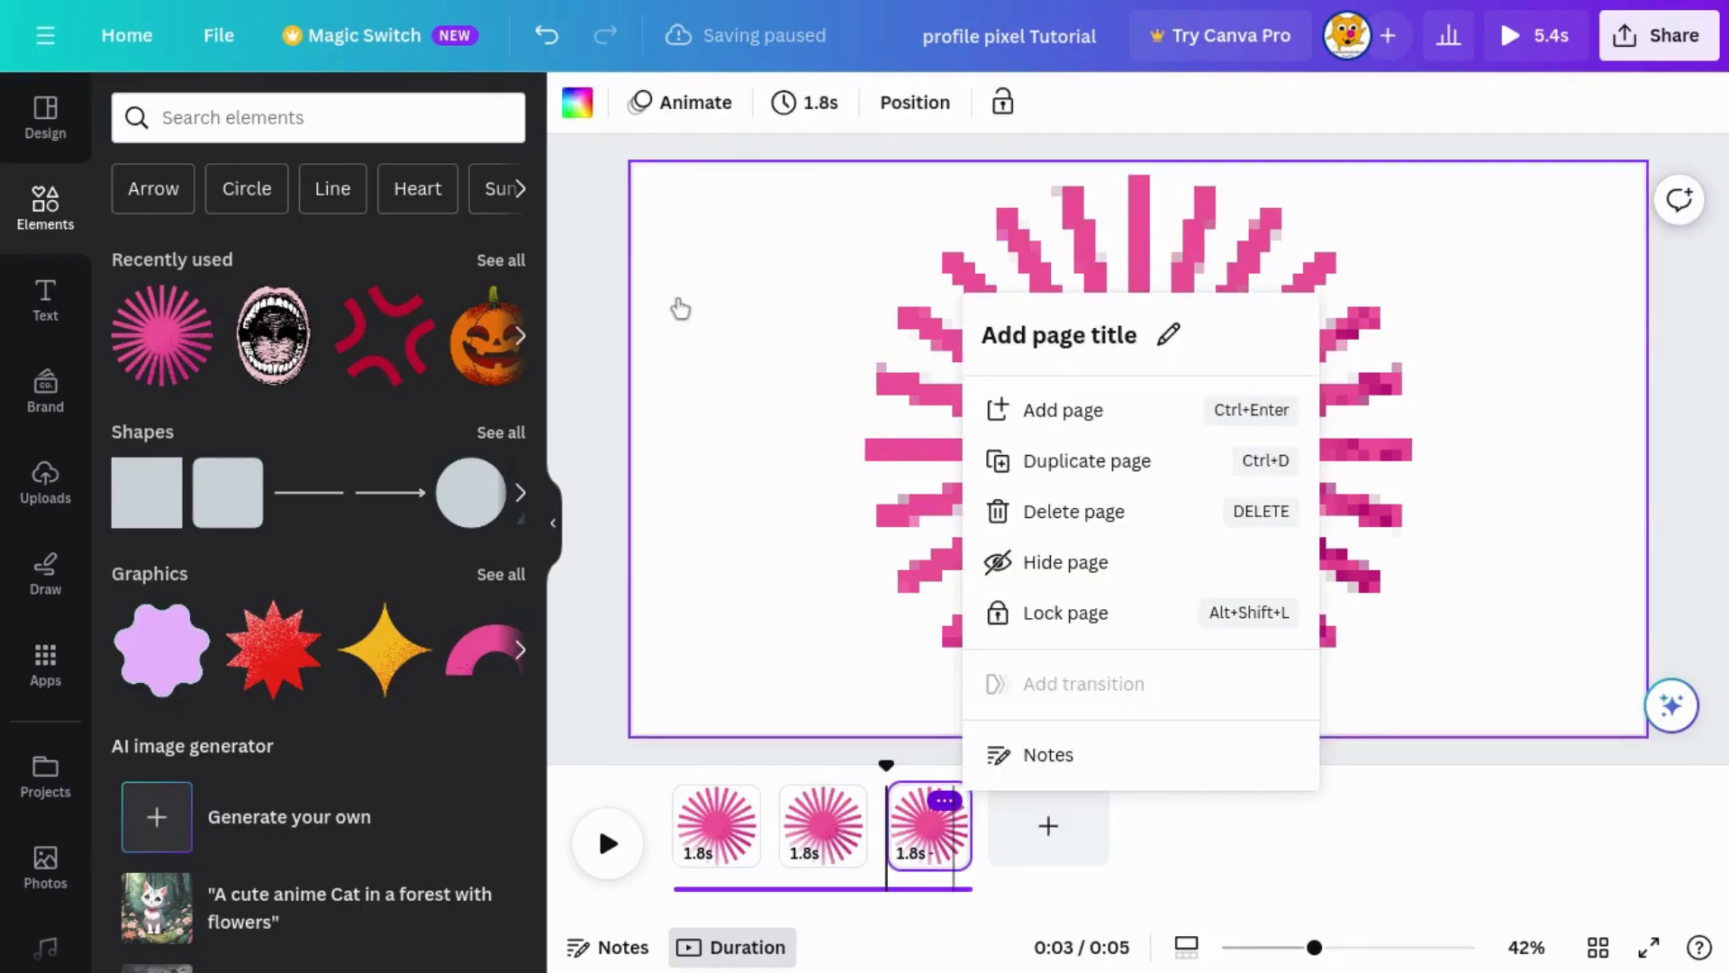
left_click(1047, 460)
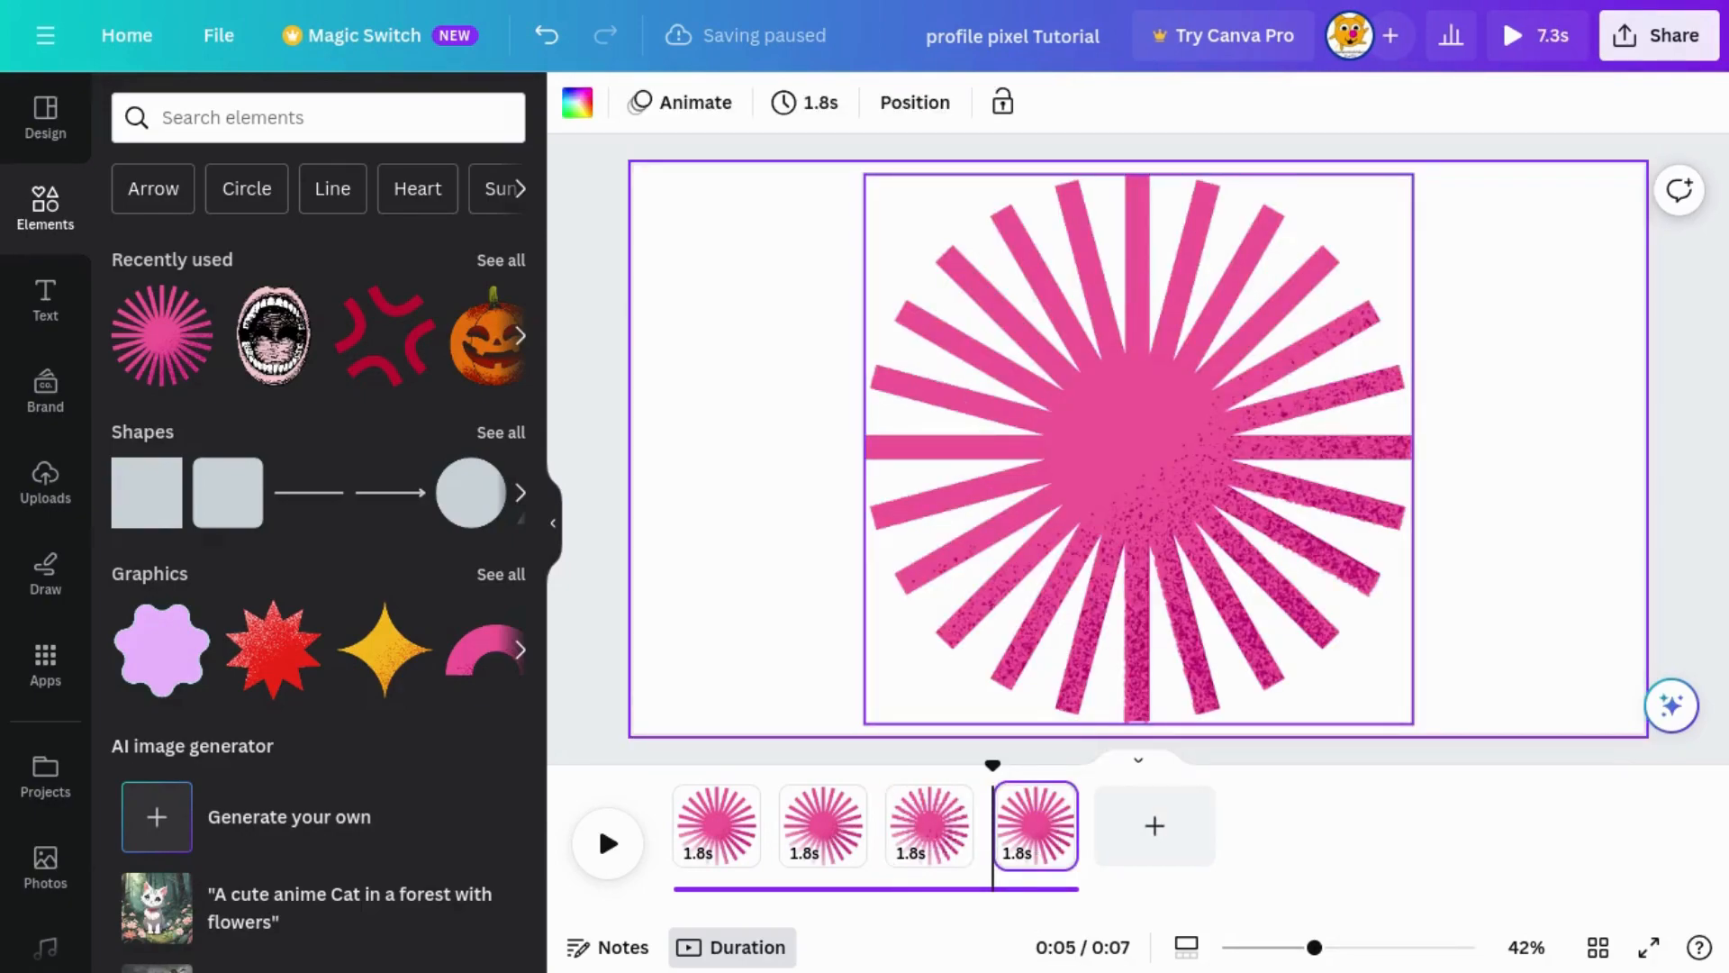
left_click(1045, 453)
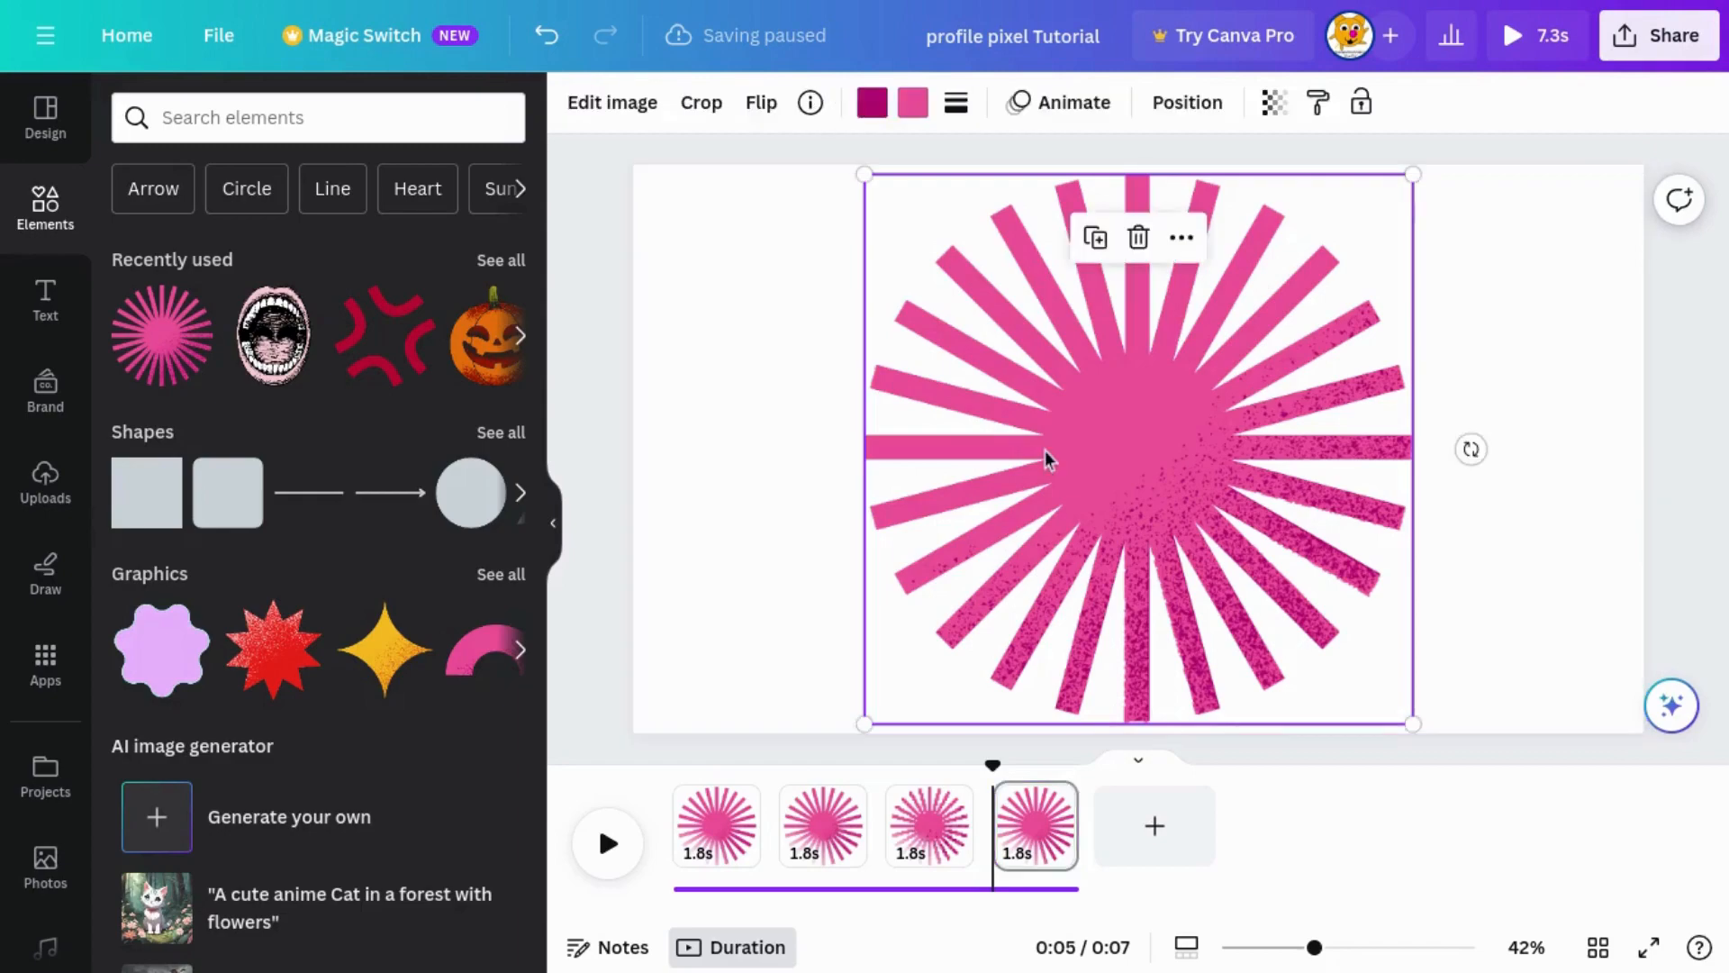
left_click(643, 102)
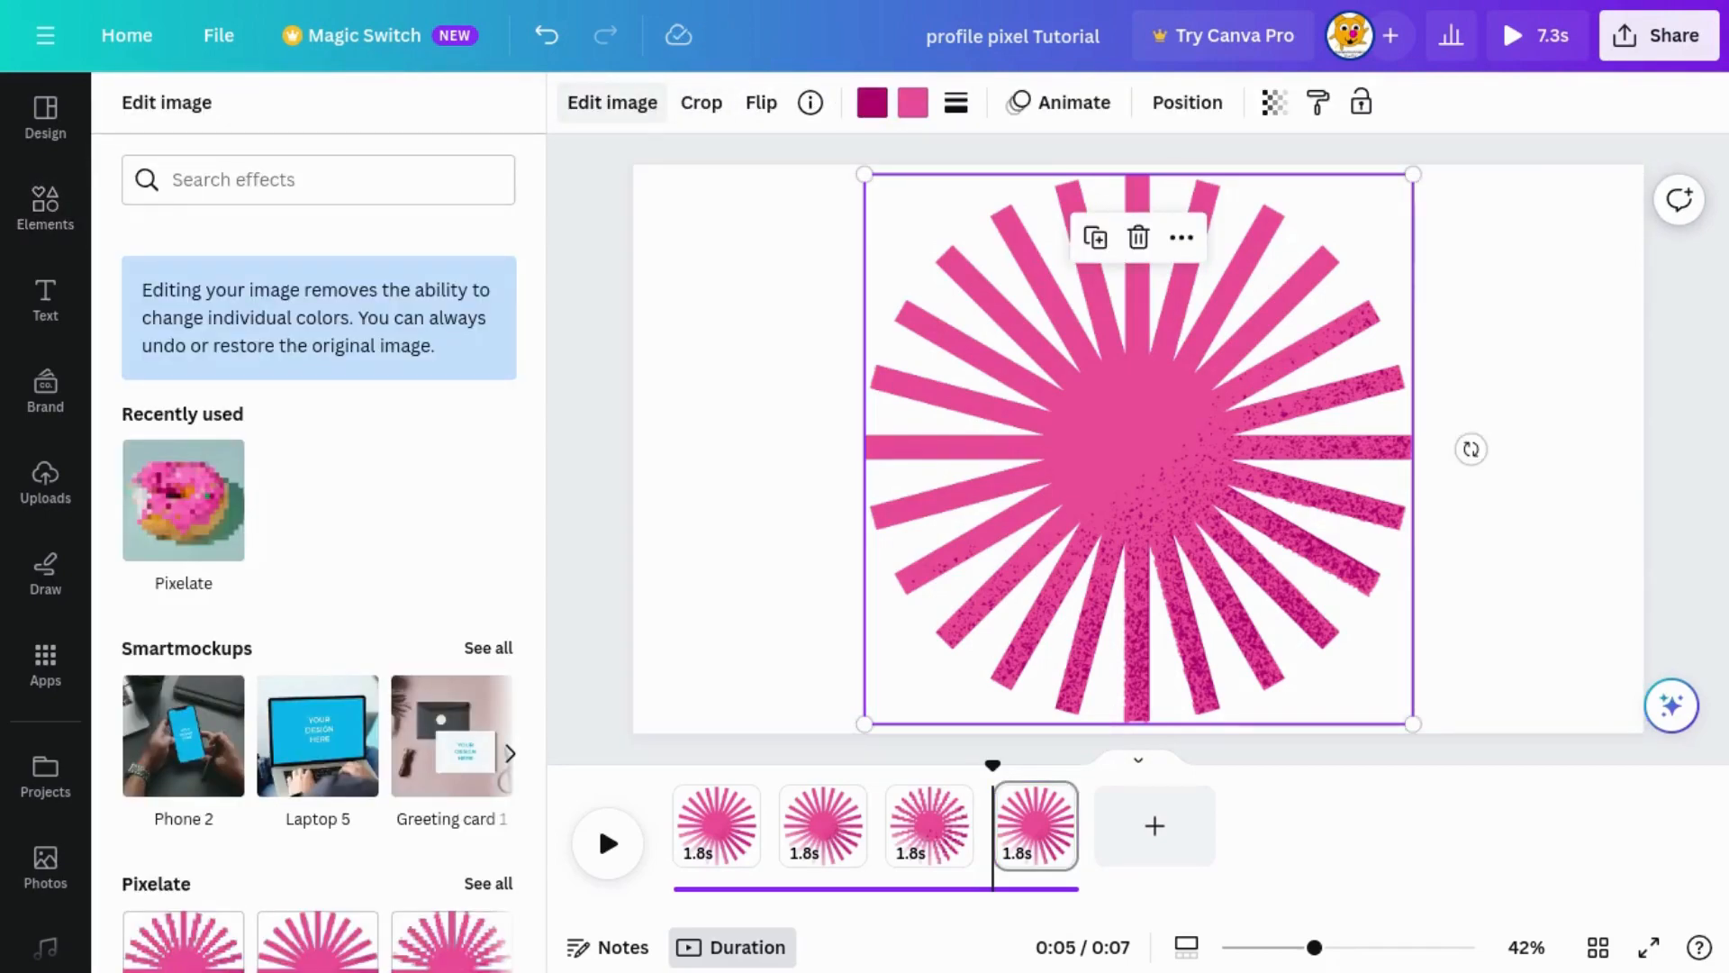
left_click(222, 554)
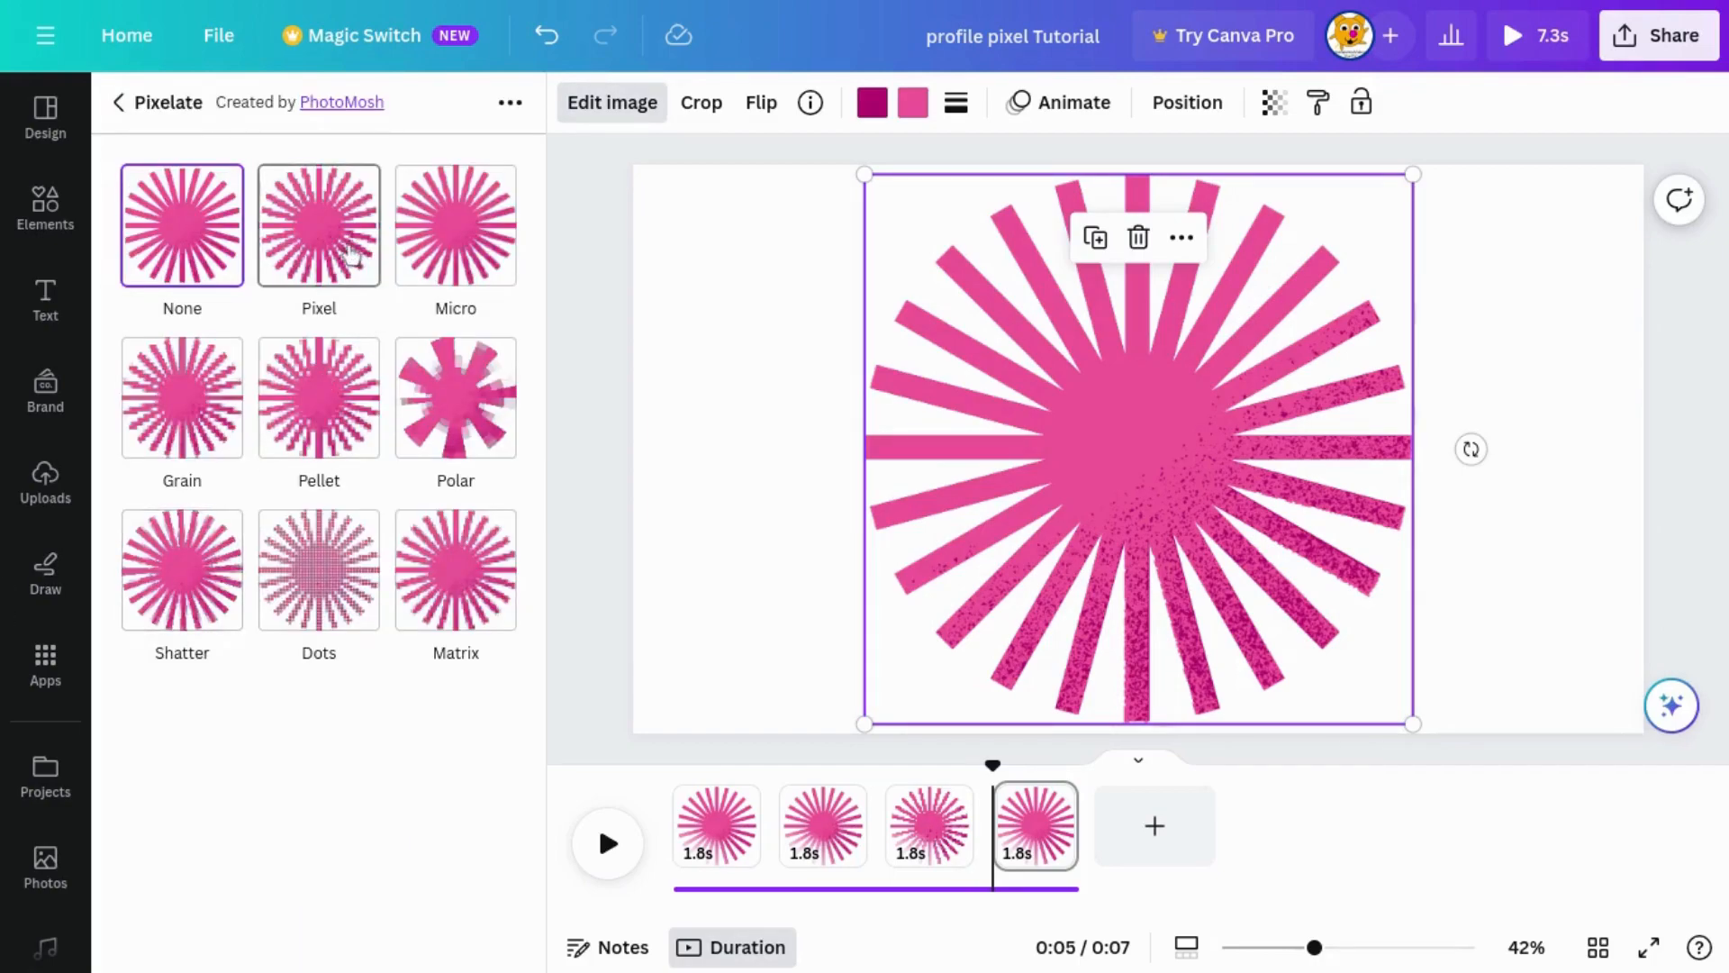
left_click(181, 397)
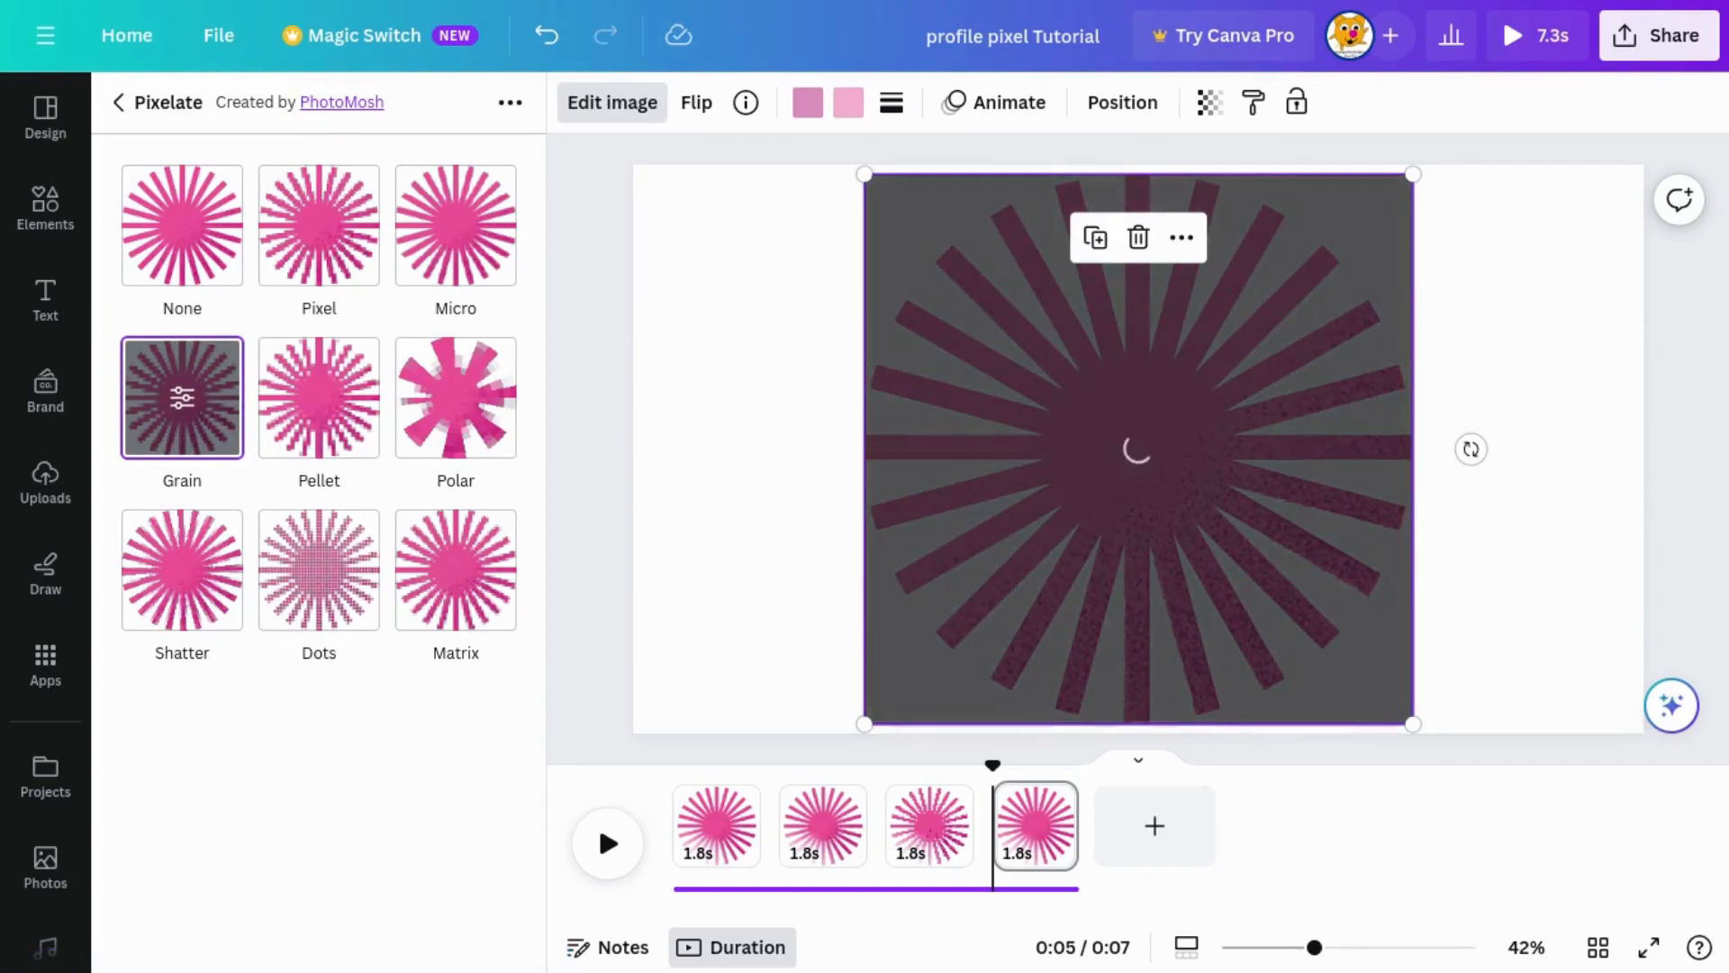
left_click(378, 940)
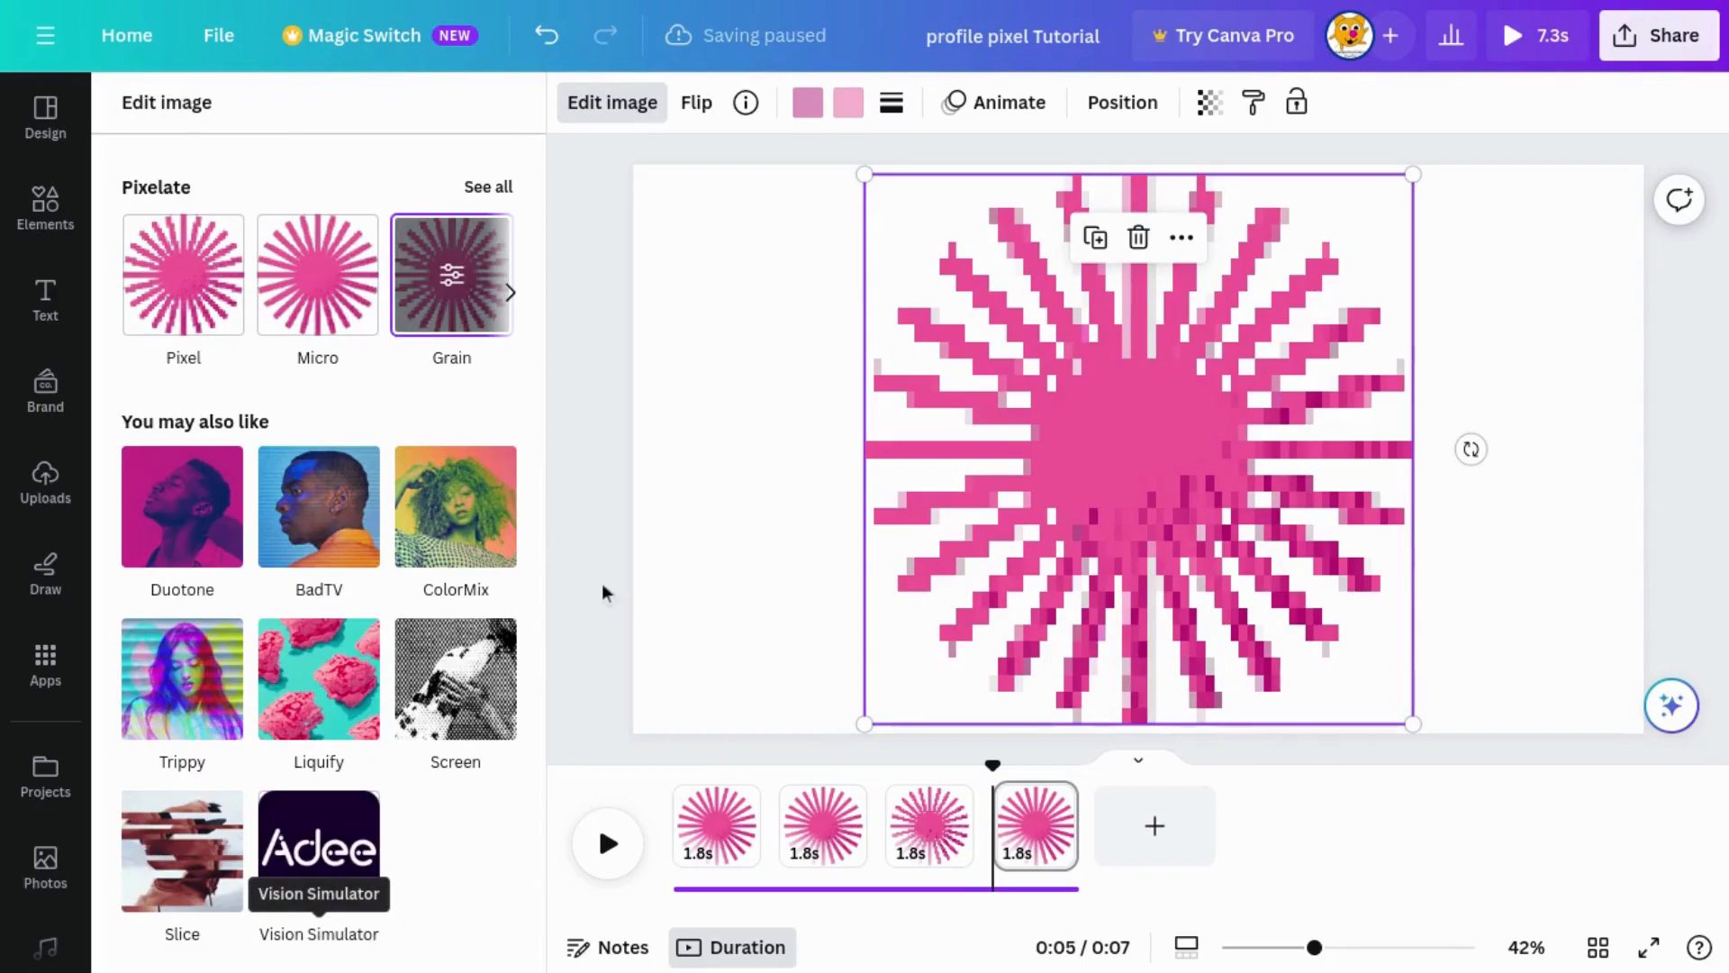
- Duplicate the fourth page and apply the Pixelate effect in the Pellet style to the starburst on the new page
left_click(1052, 802)
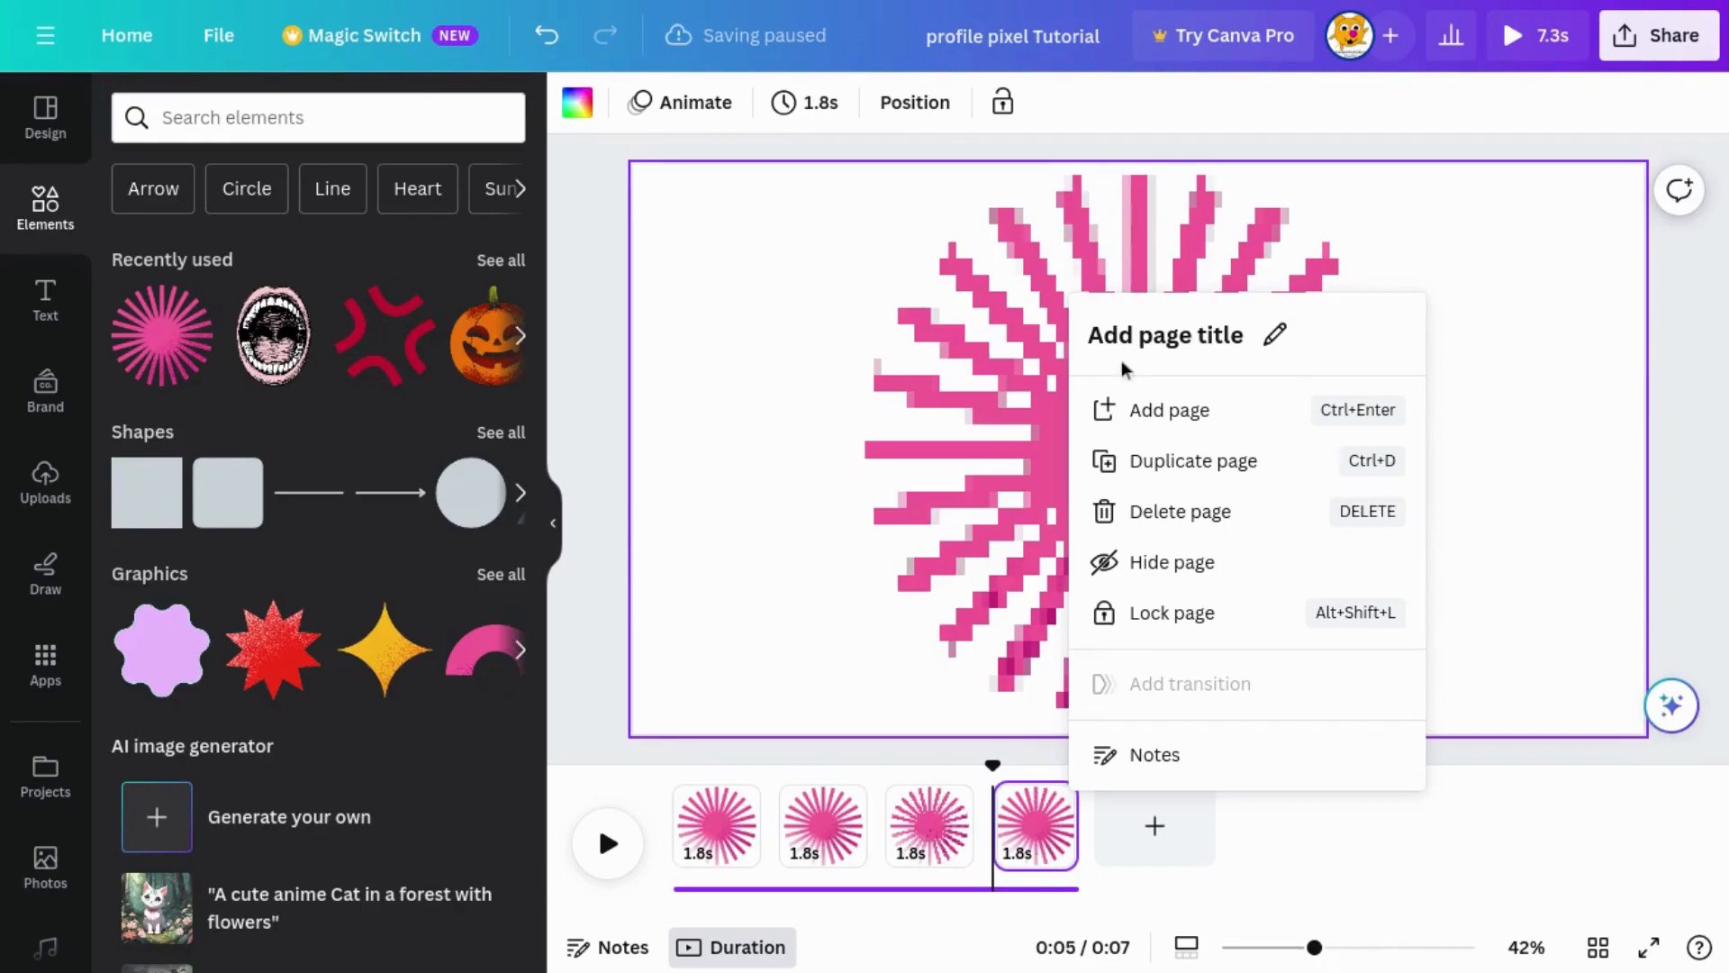
left_click(1089, 465)
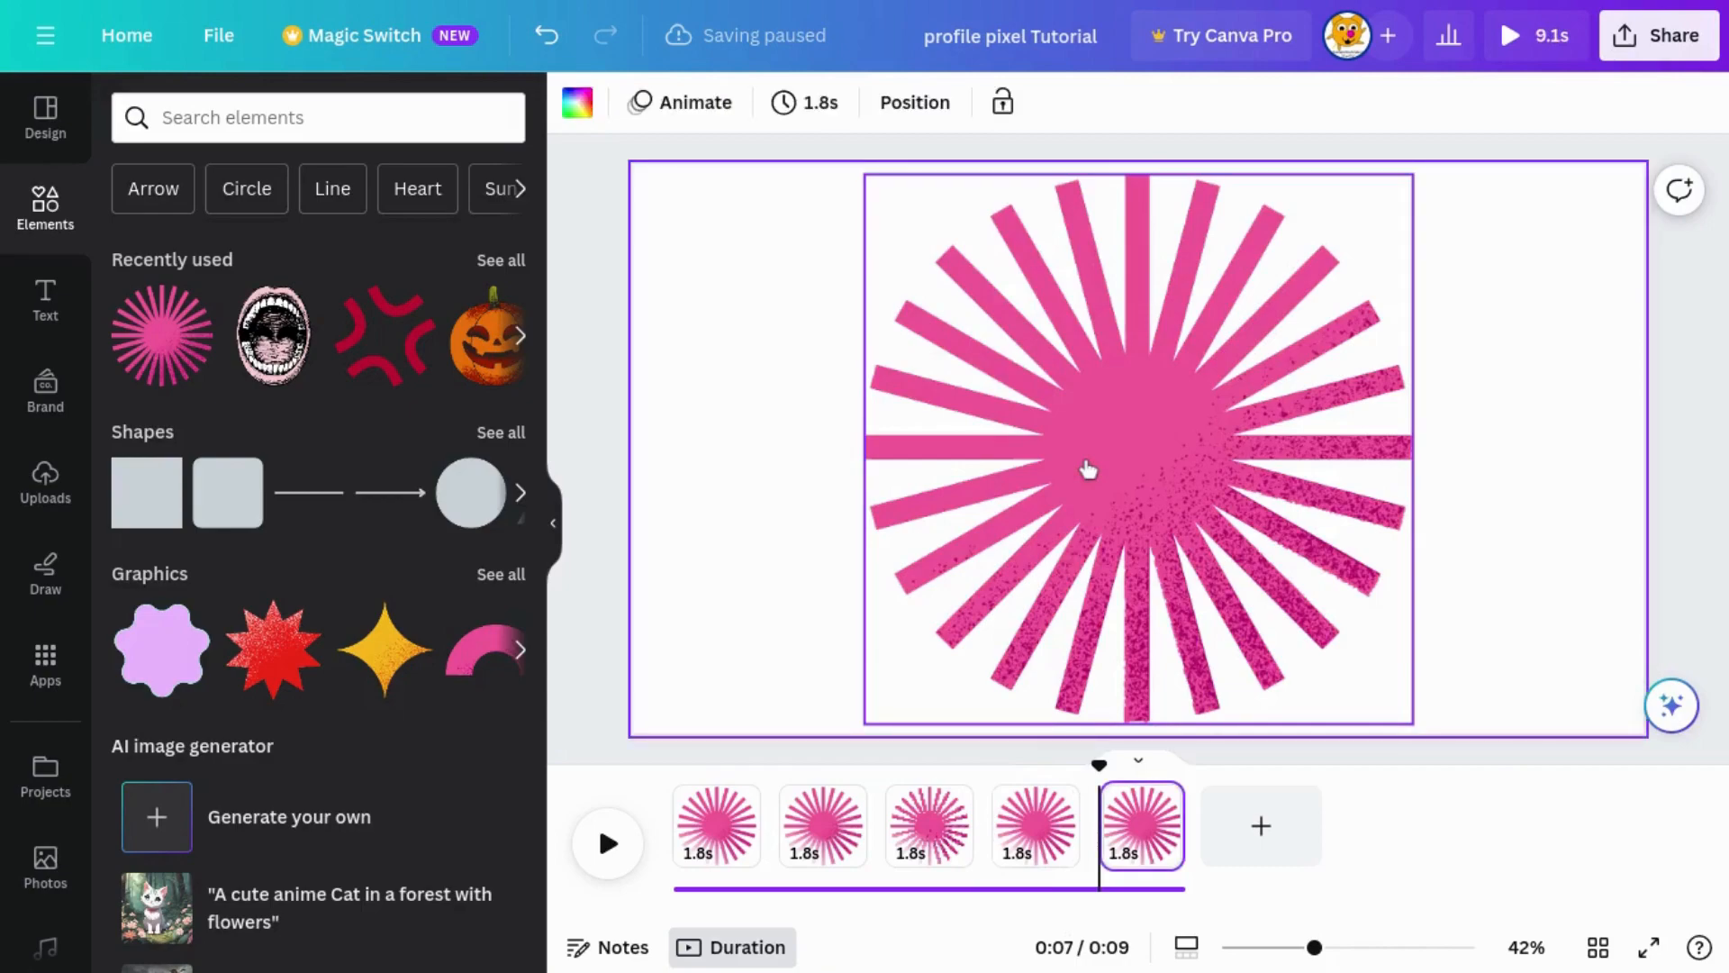
left_click(1138, 565)
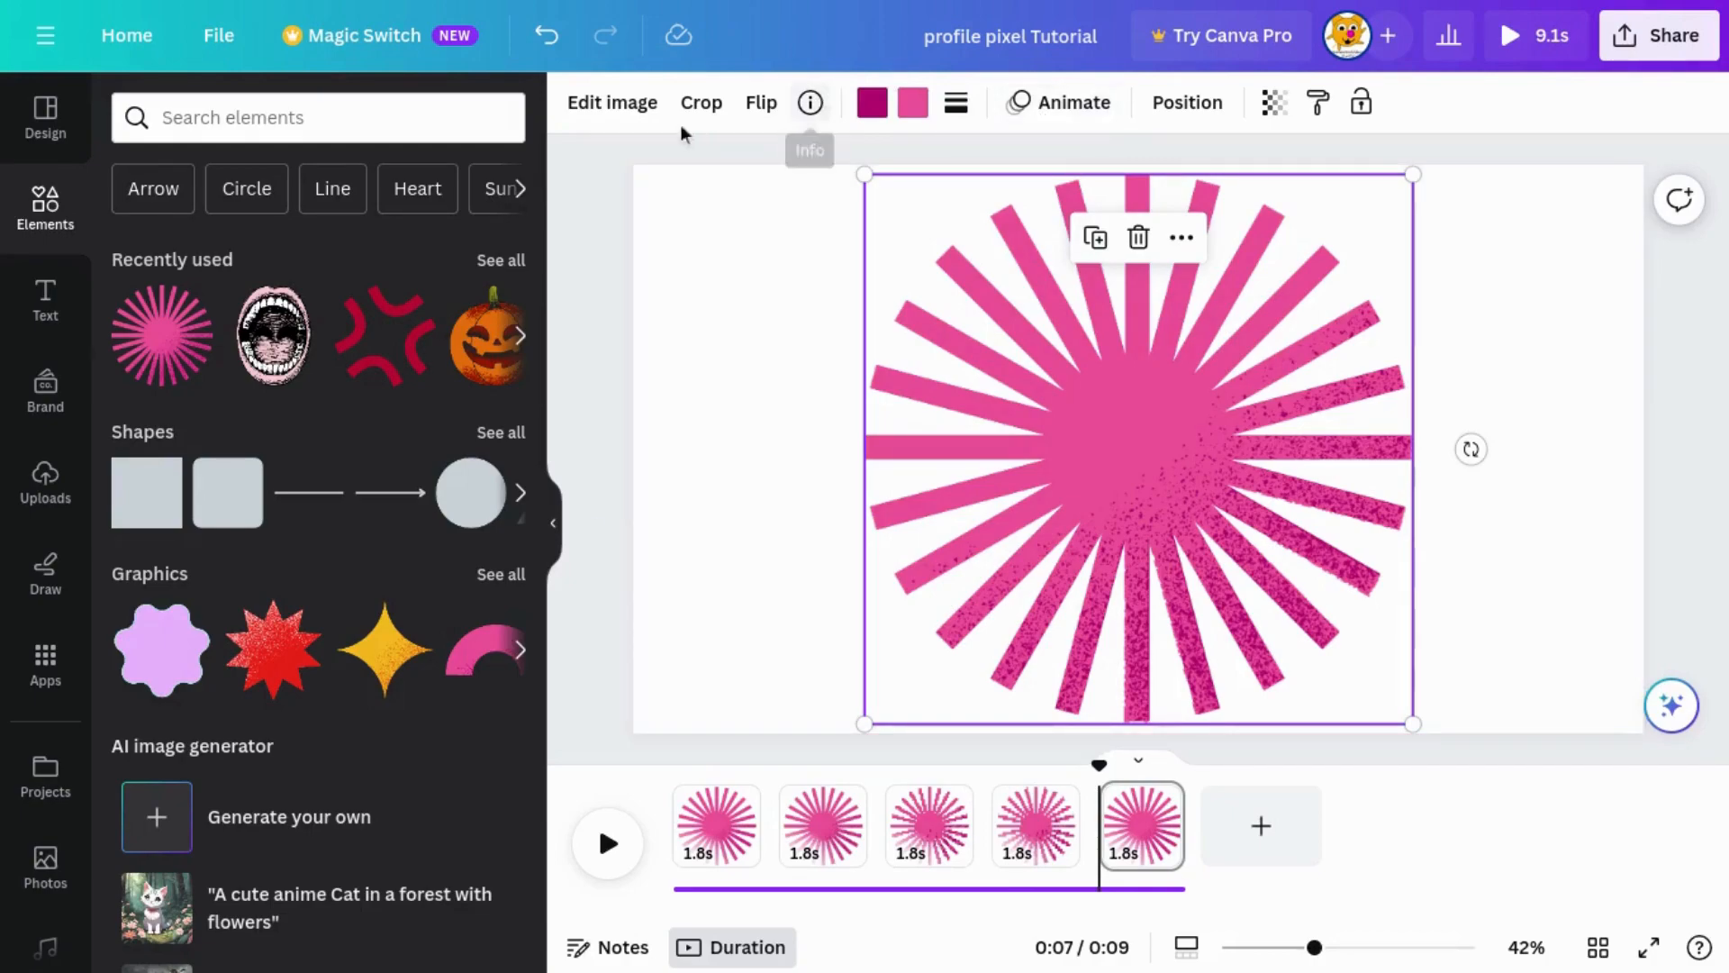
left_click(630, 117)
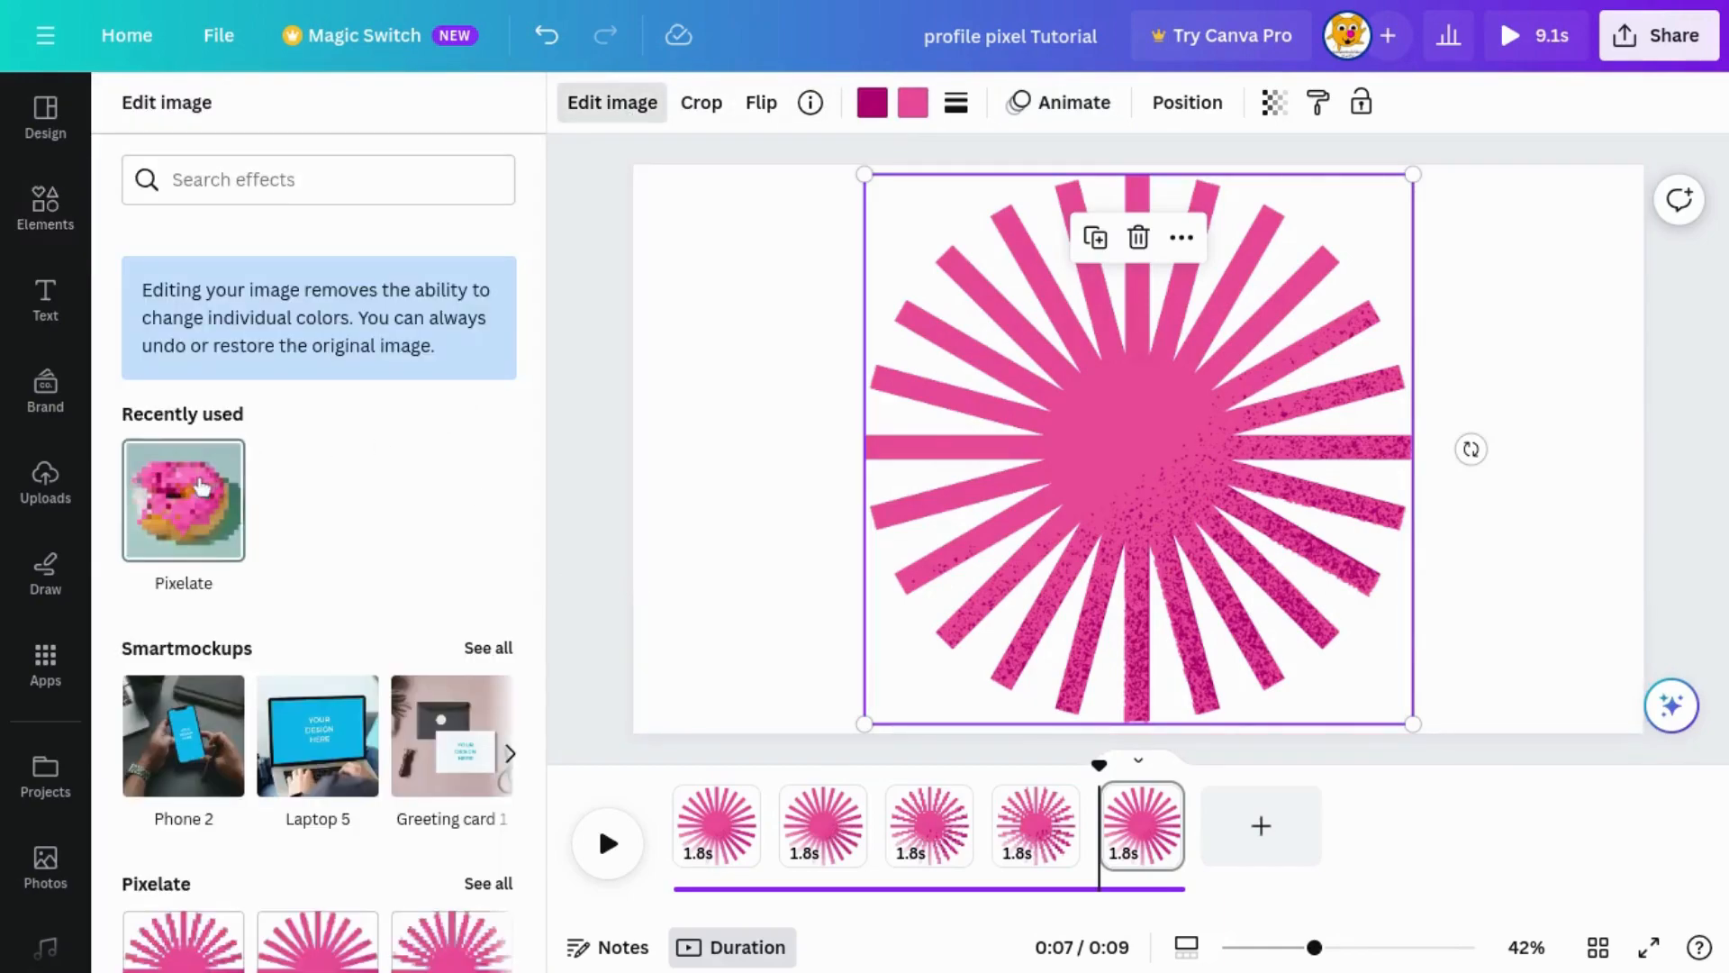
left_click(204, 487)
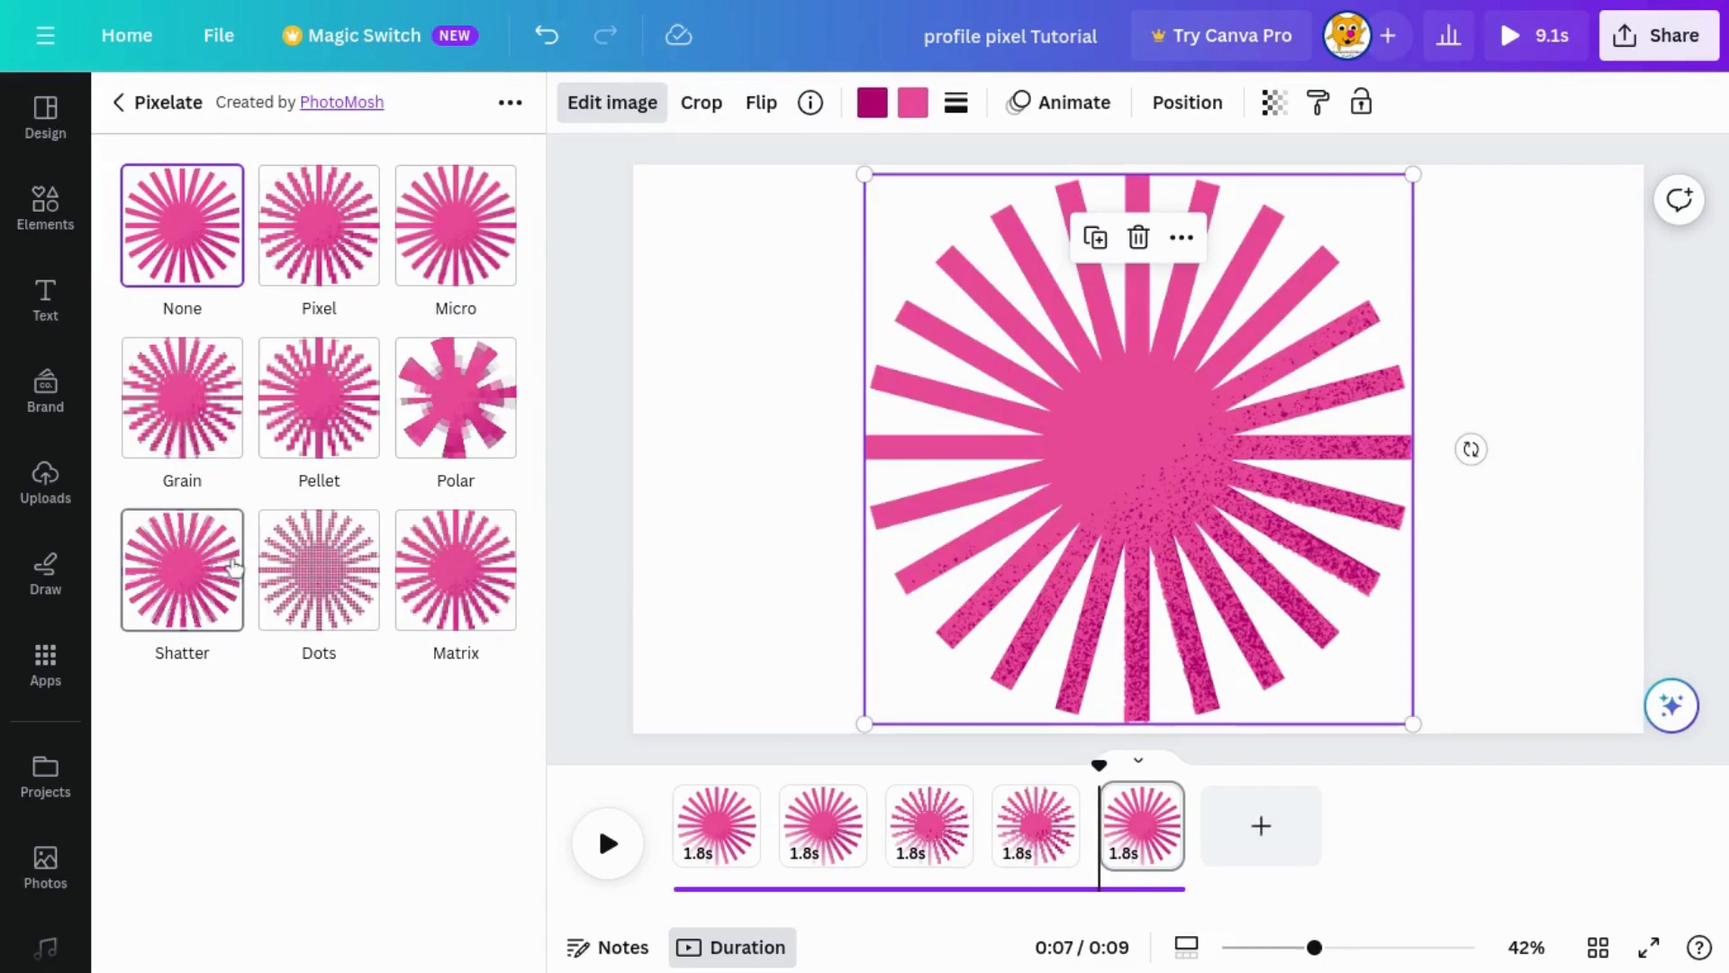
left_click(317, 439)
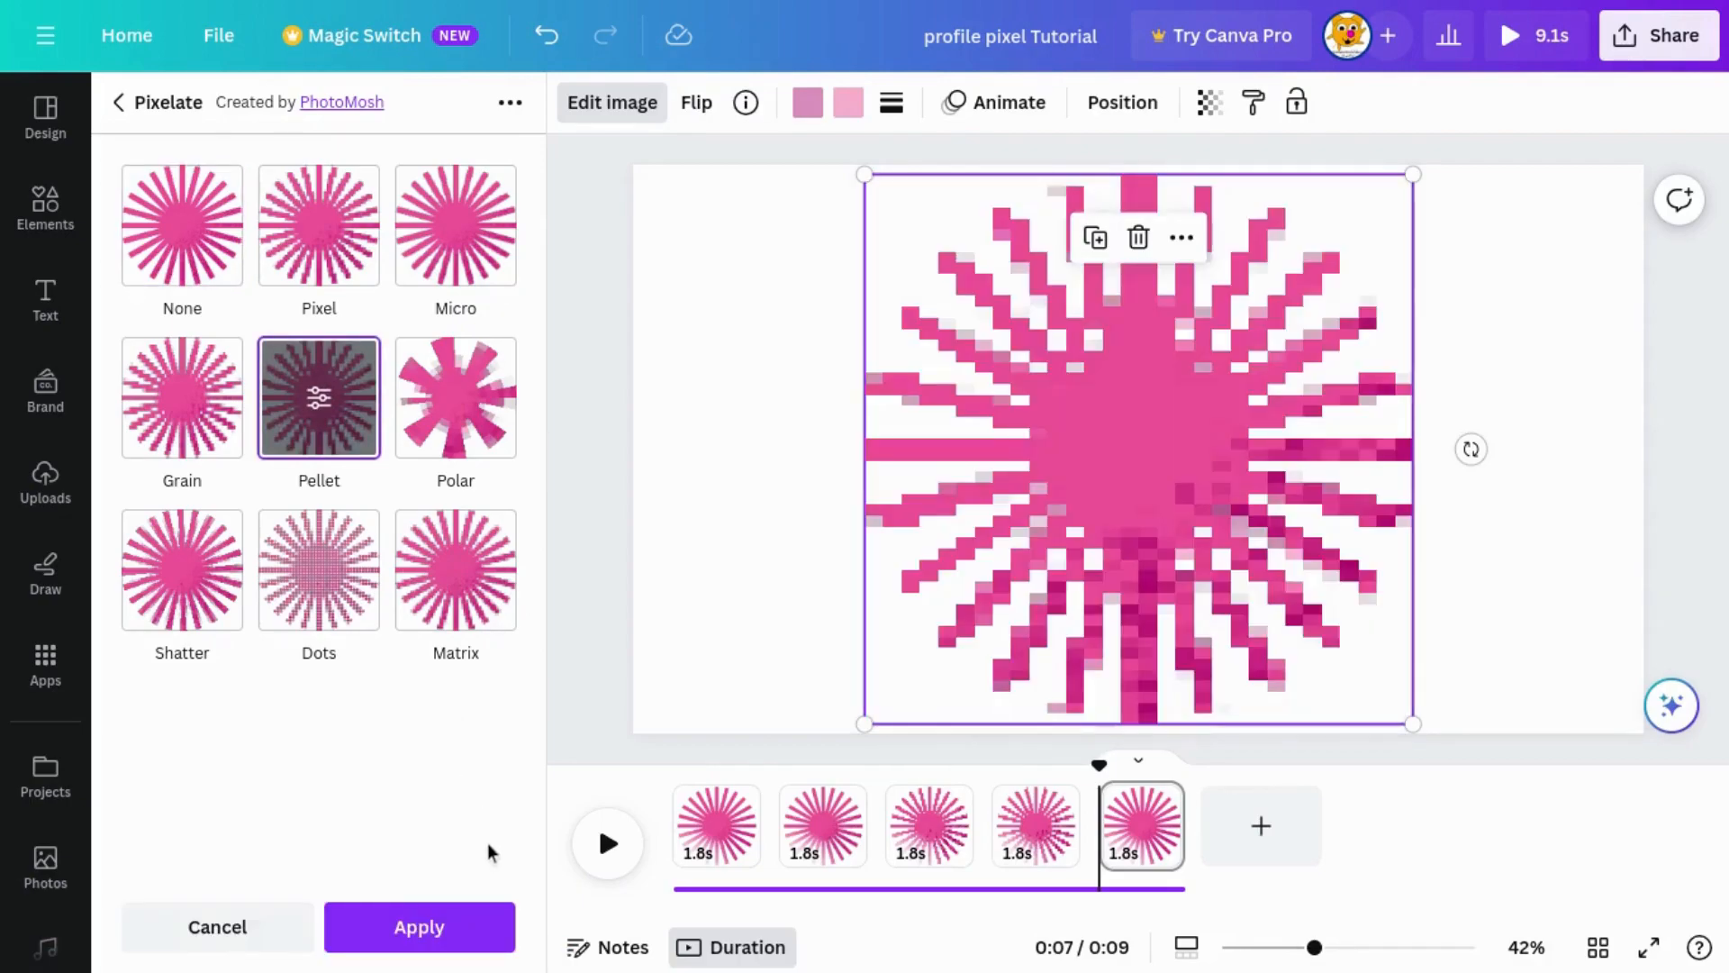
left_click(403, 925)
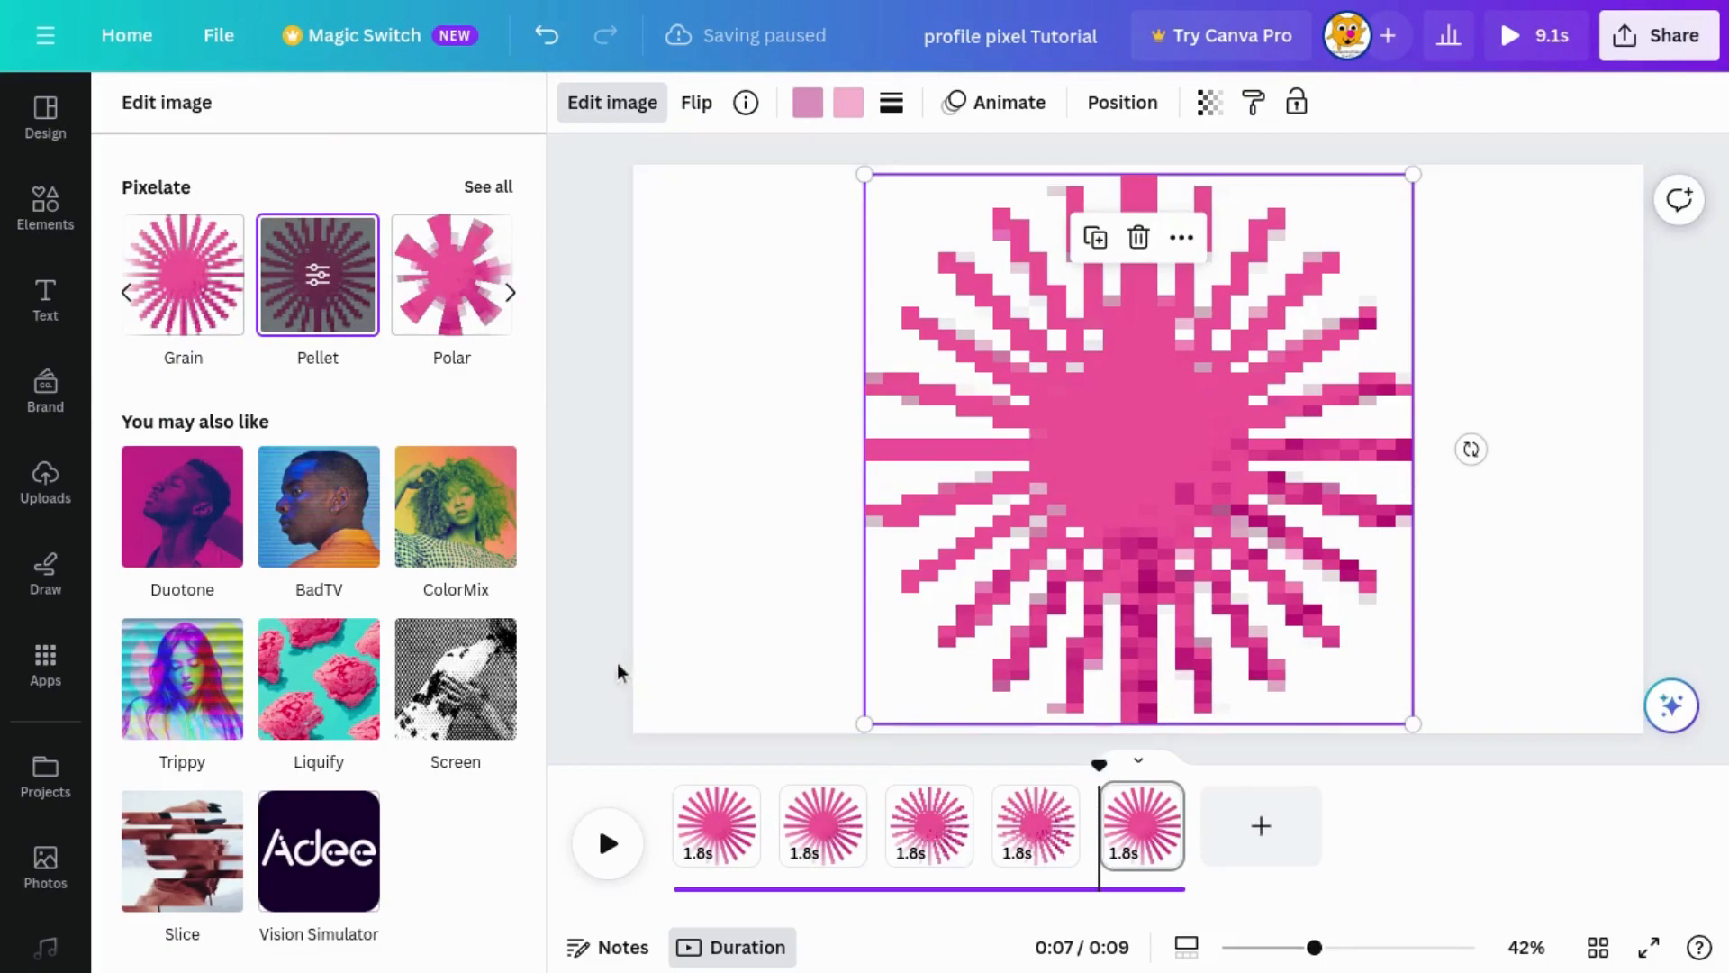
- Play the video from its start and scrub the timeline through to the fifth page to review the pixelation
left_click(1098, 763)
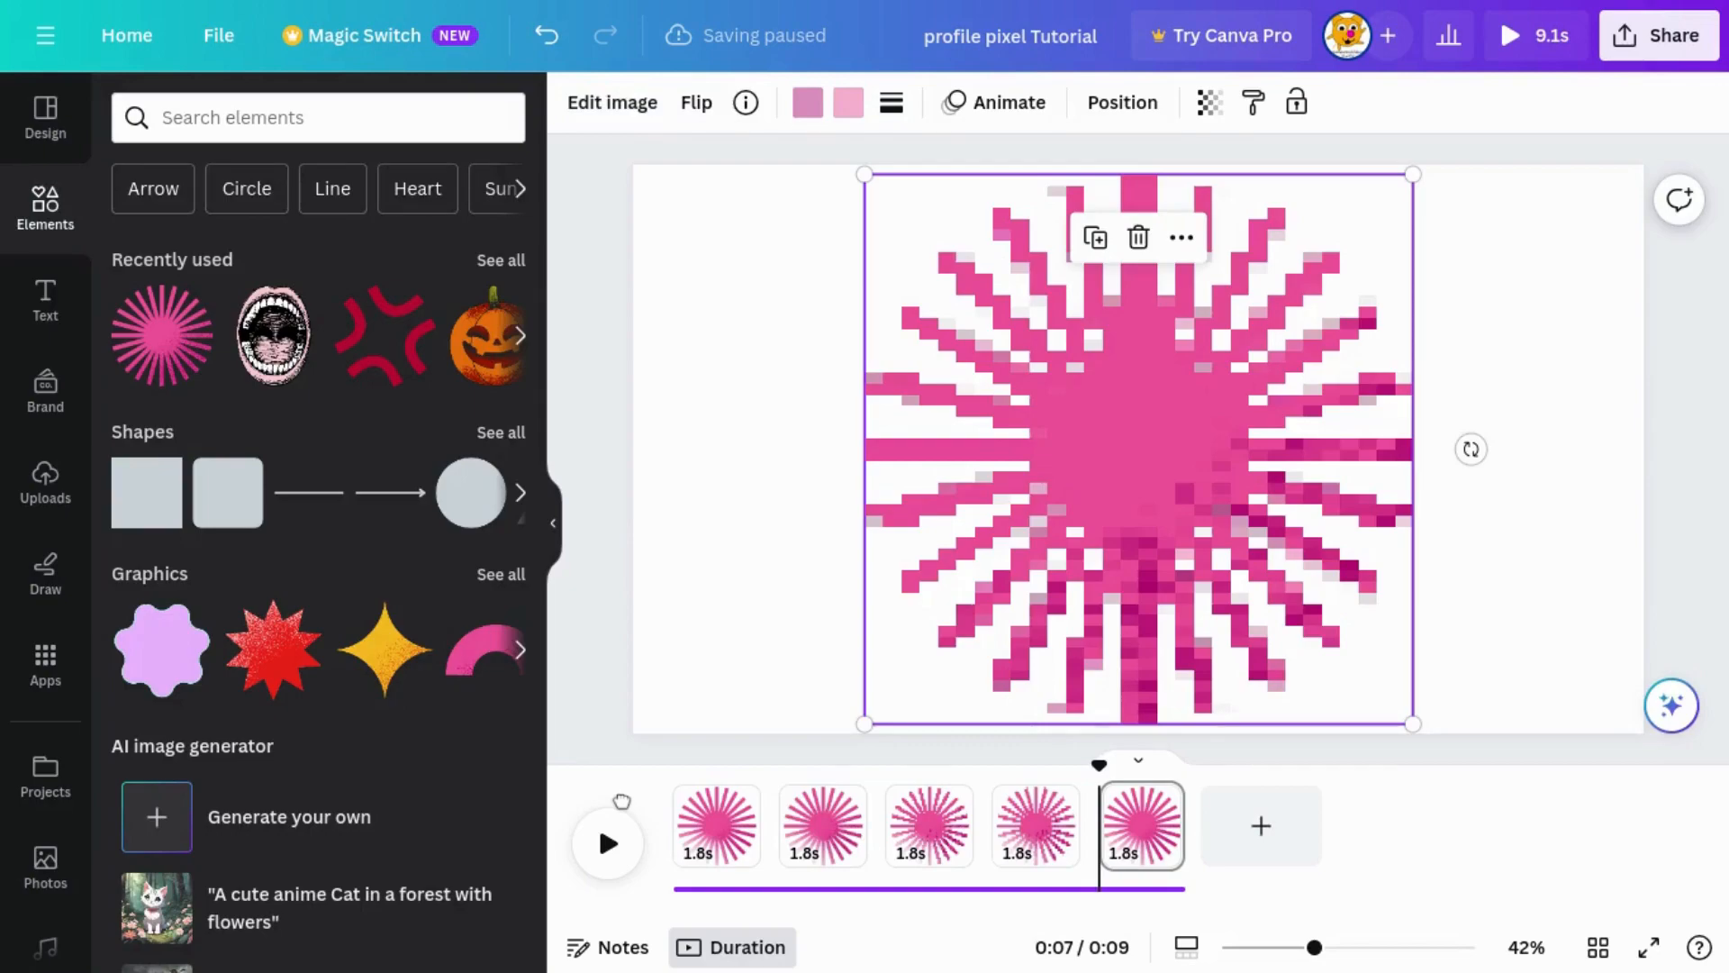
left_click(610, 836)
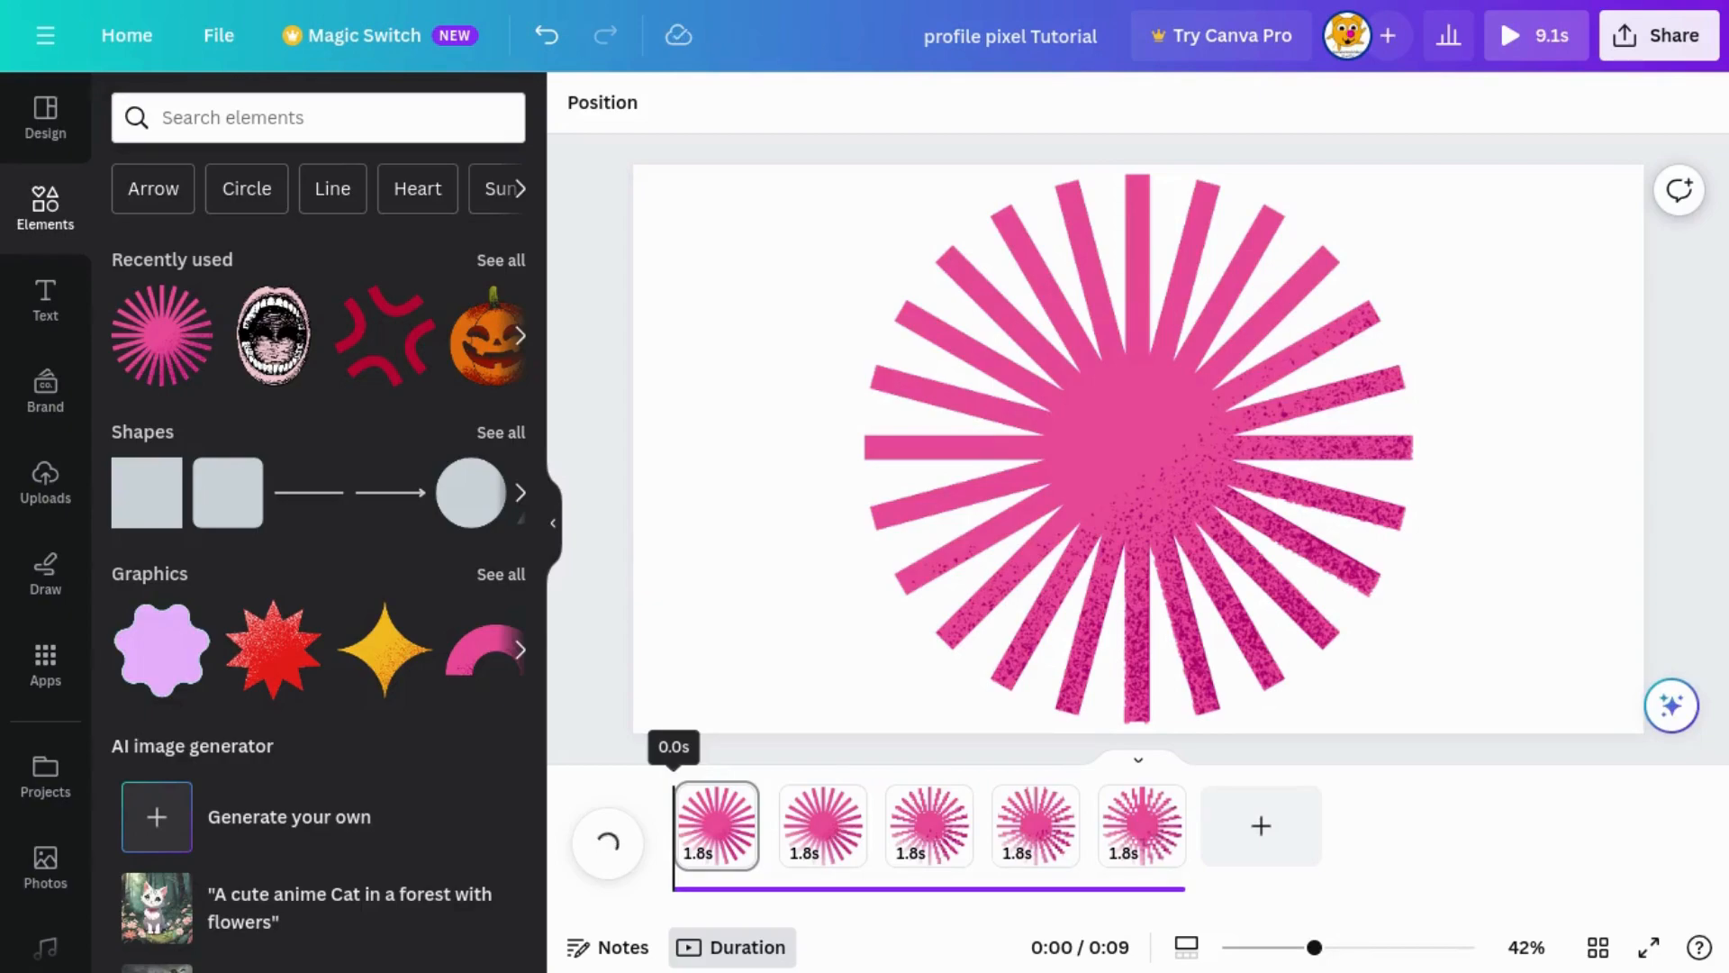
left_click_drag(674, 780, 1117, 796)
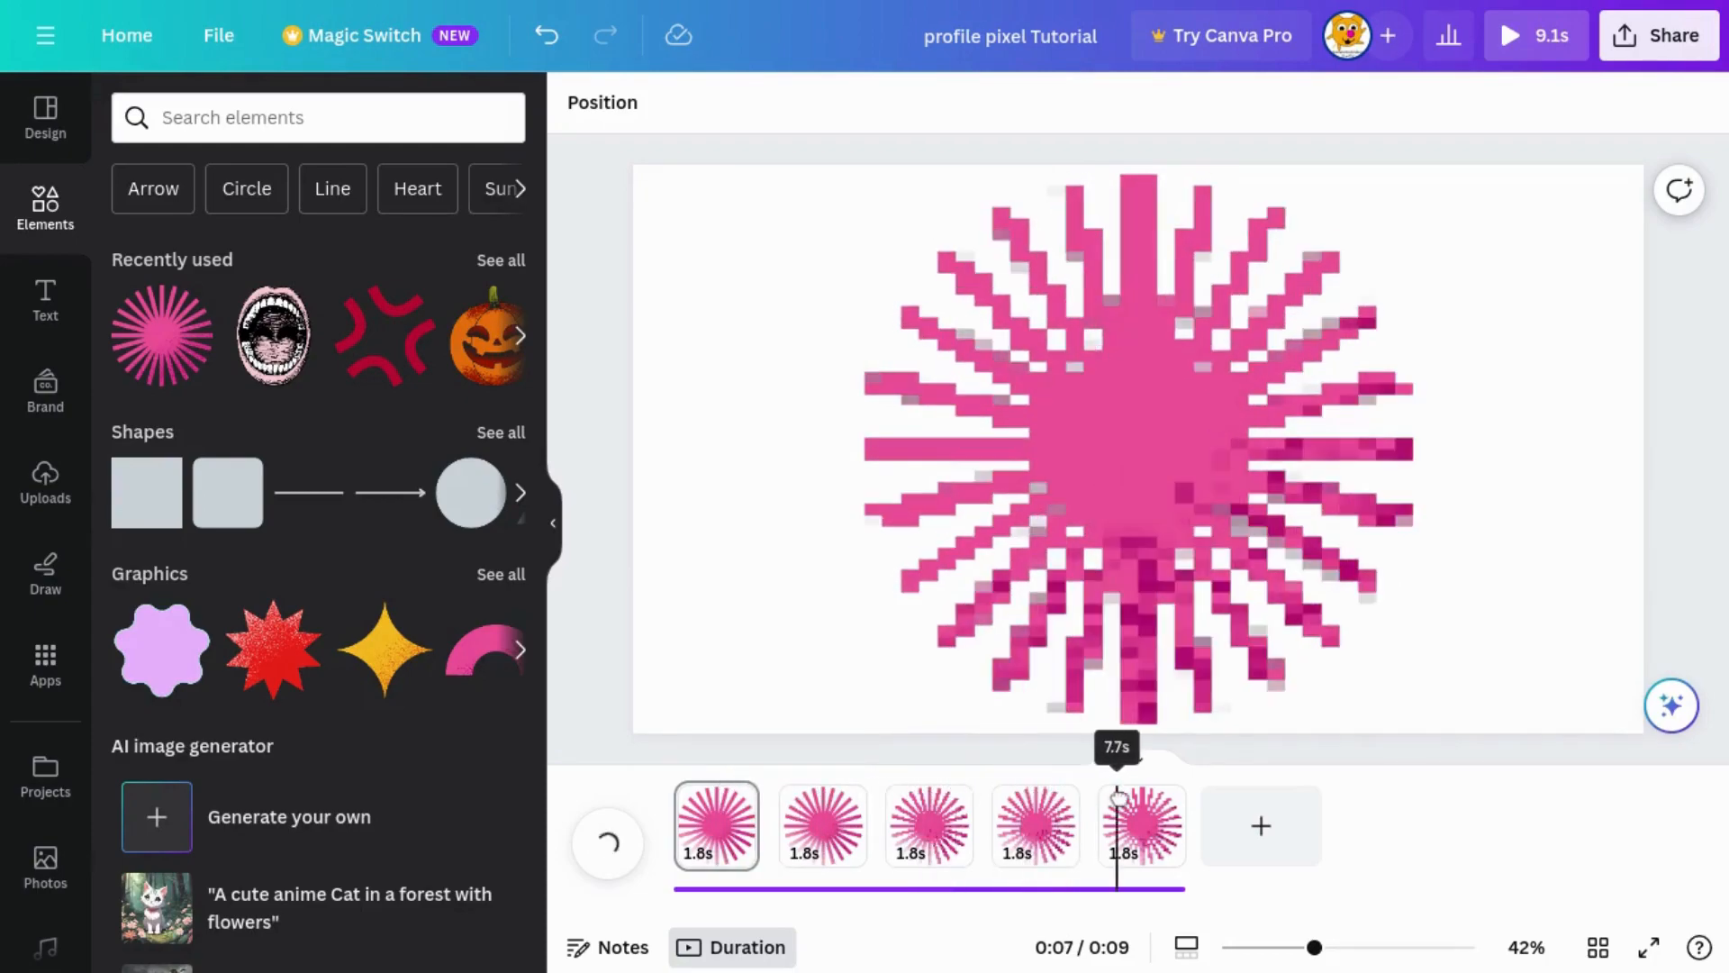
- Duplicate the fifth page and apply the Pixelate effect in the Dots style to the already pixelated starburst on the copy
left_click(1159, 802)
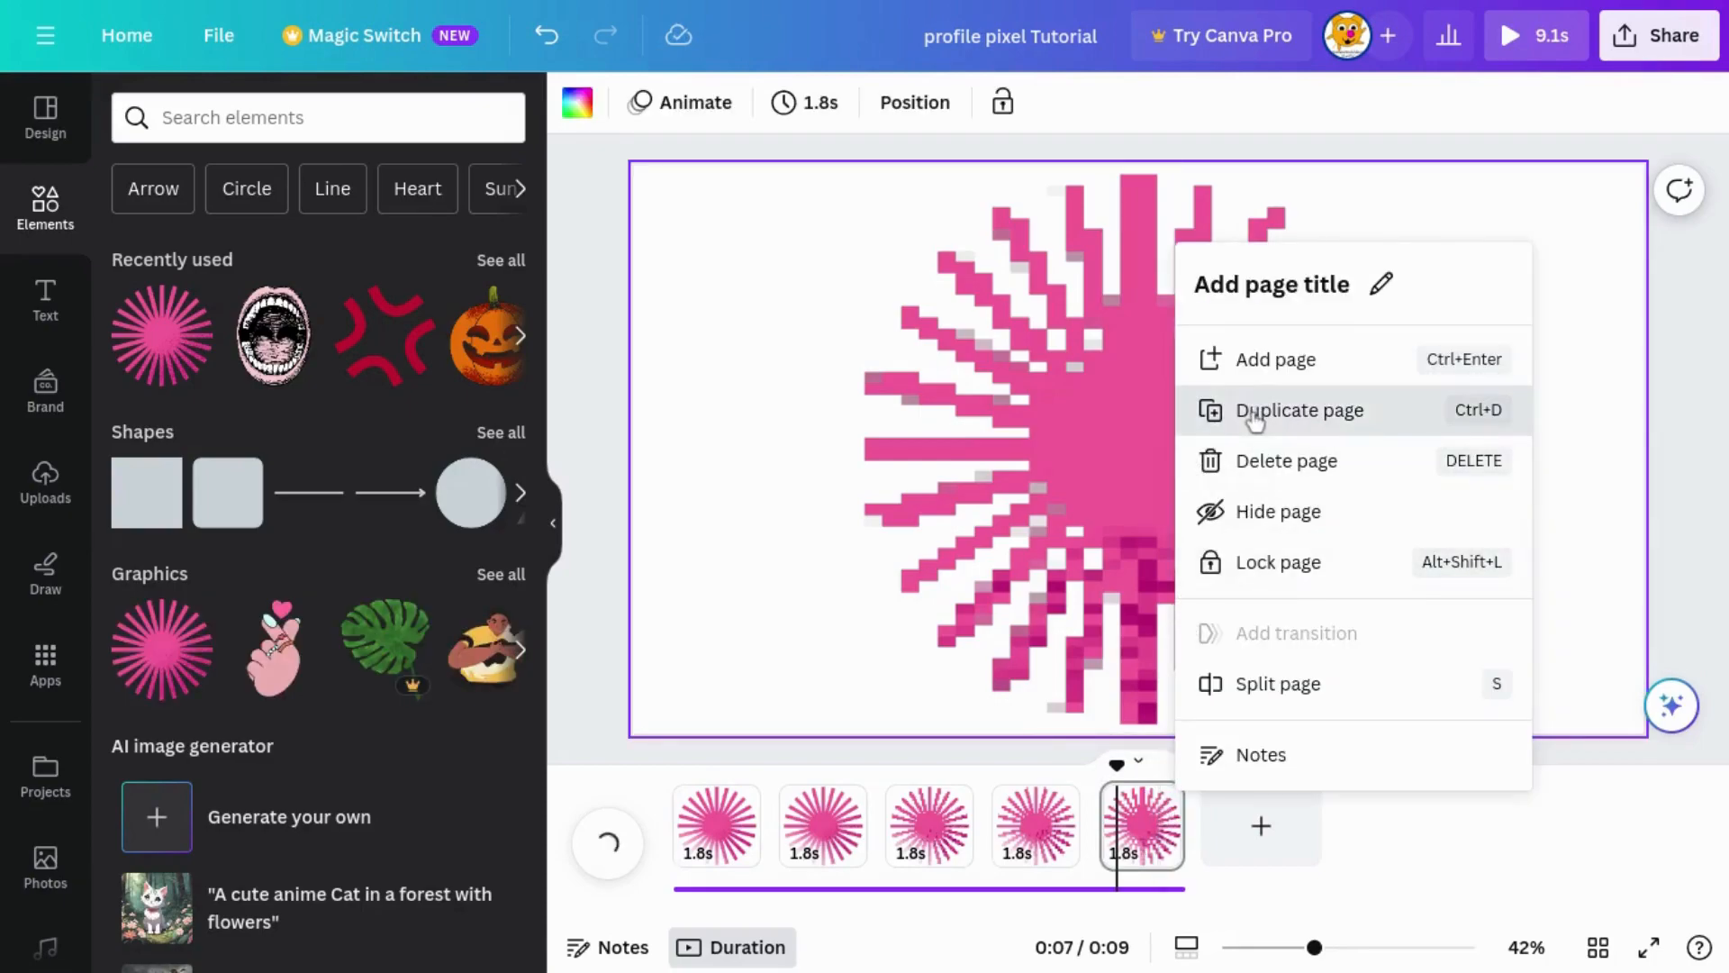
left_click(1257, 420)
left_click(1257, 420)
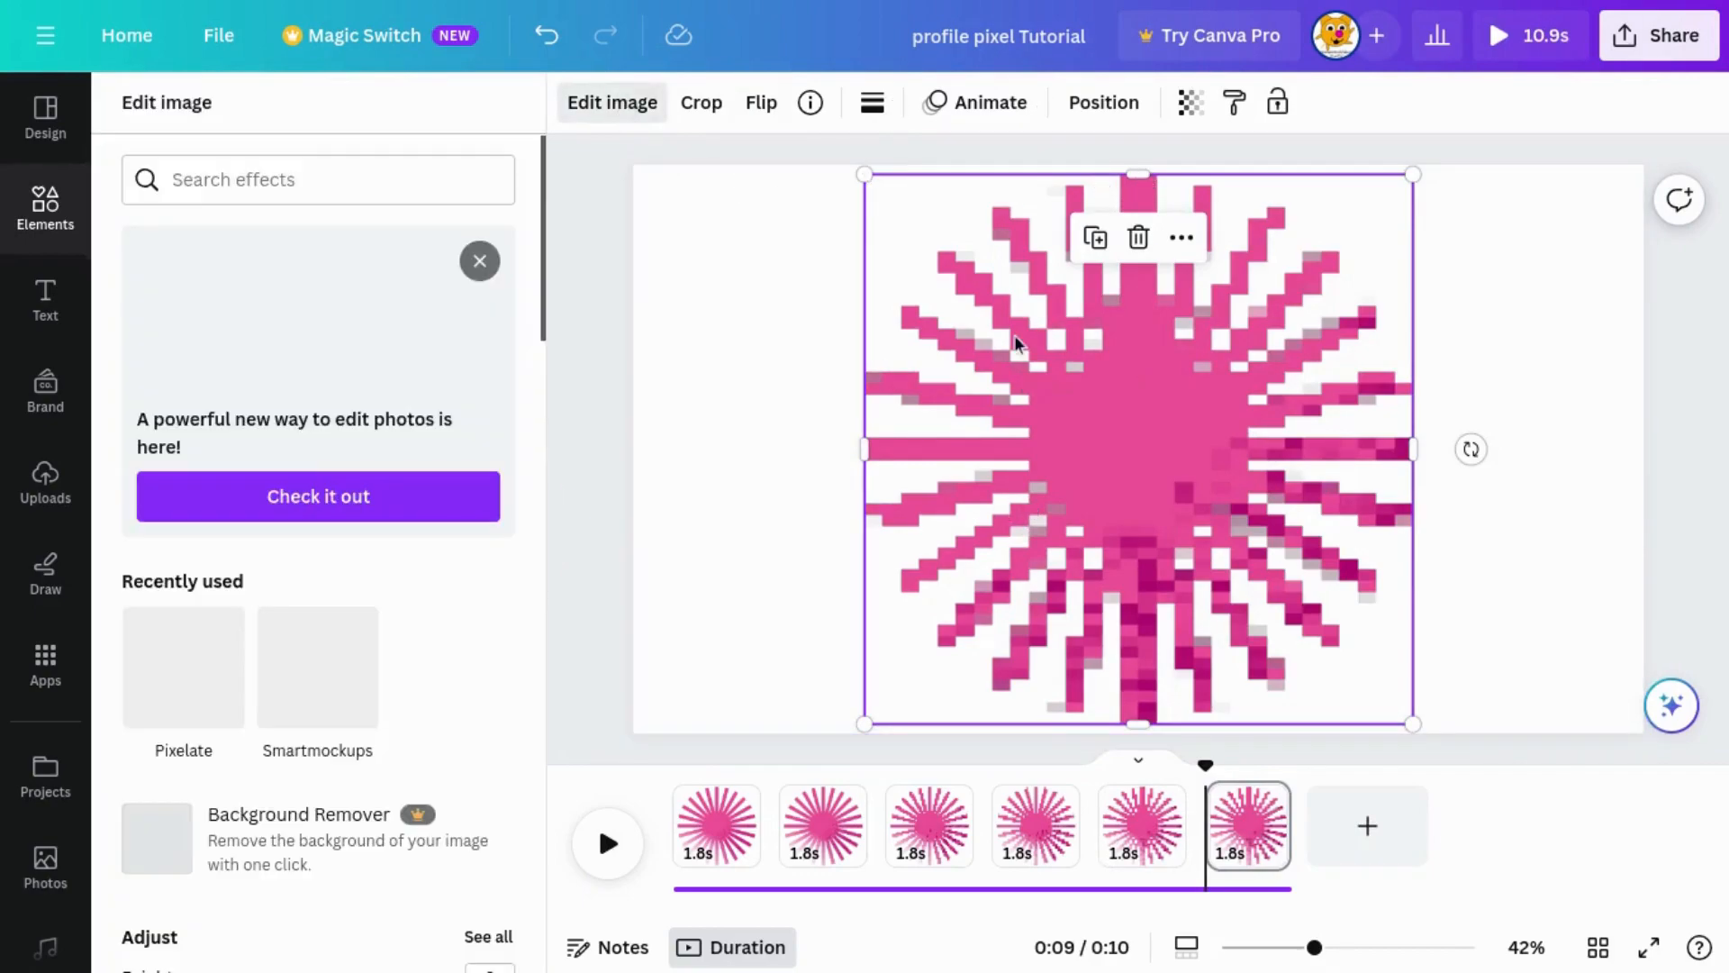
left_click(185, 689)
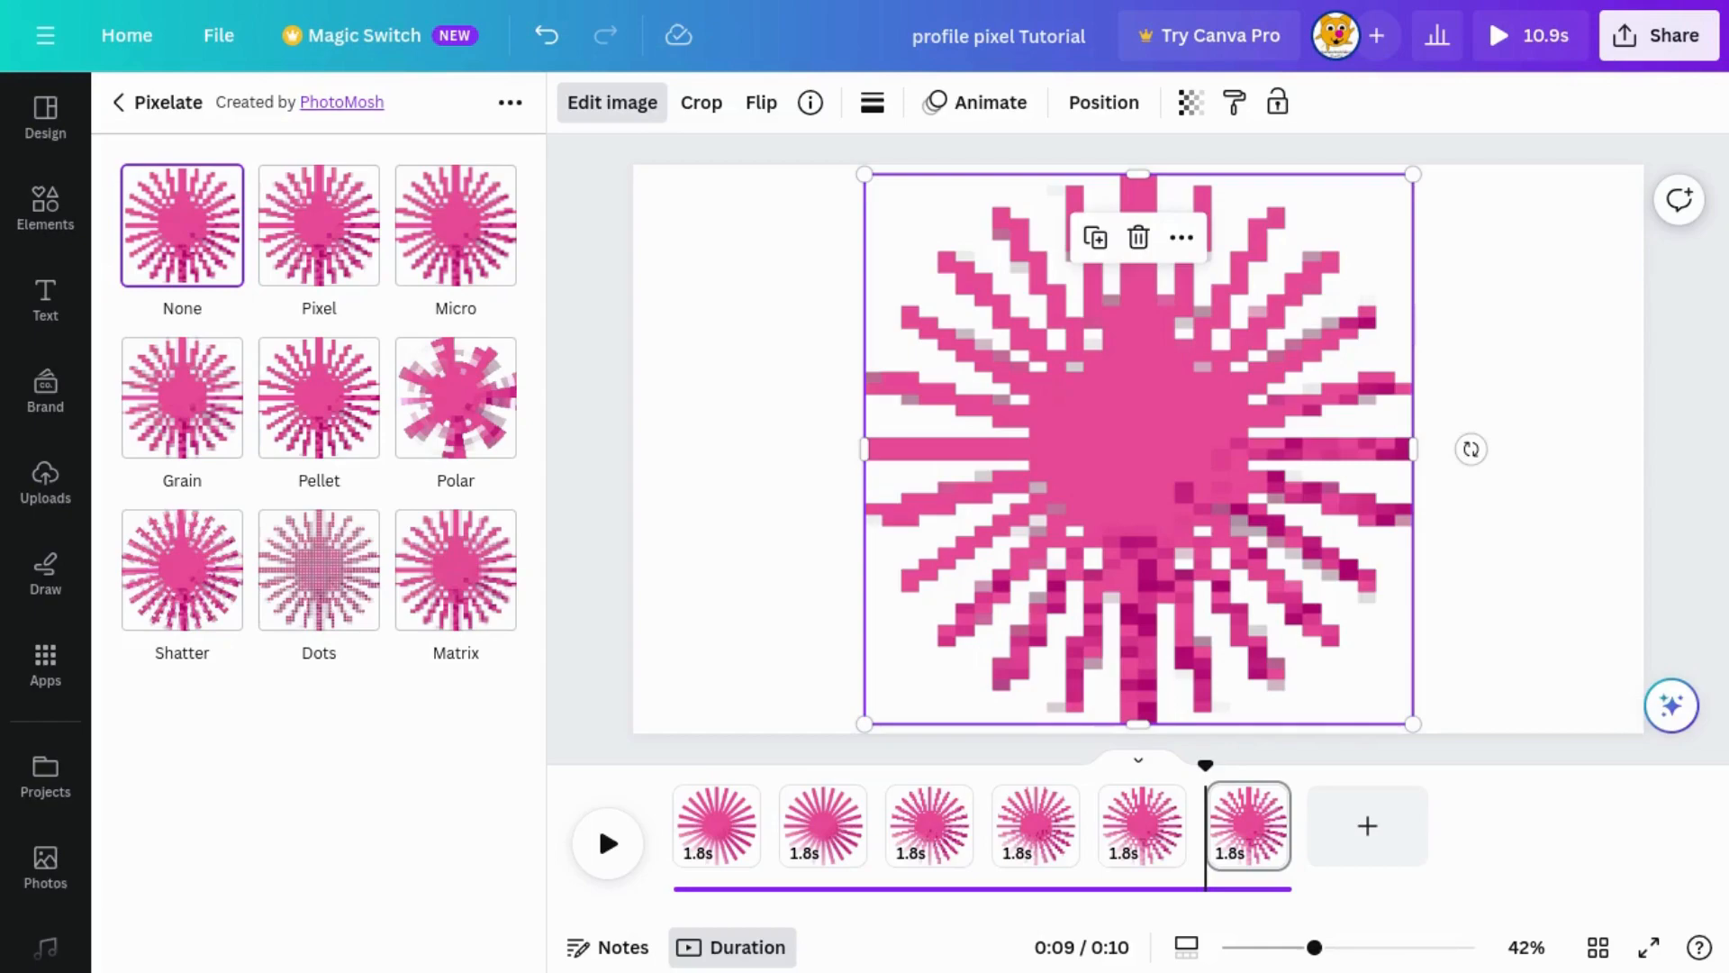
left_click(497, 560)
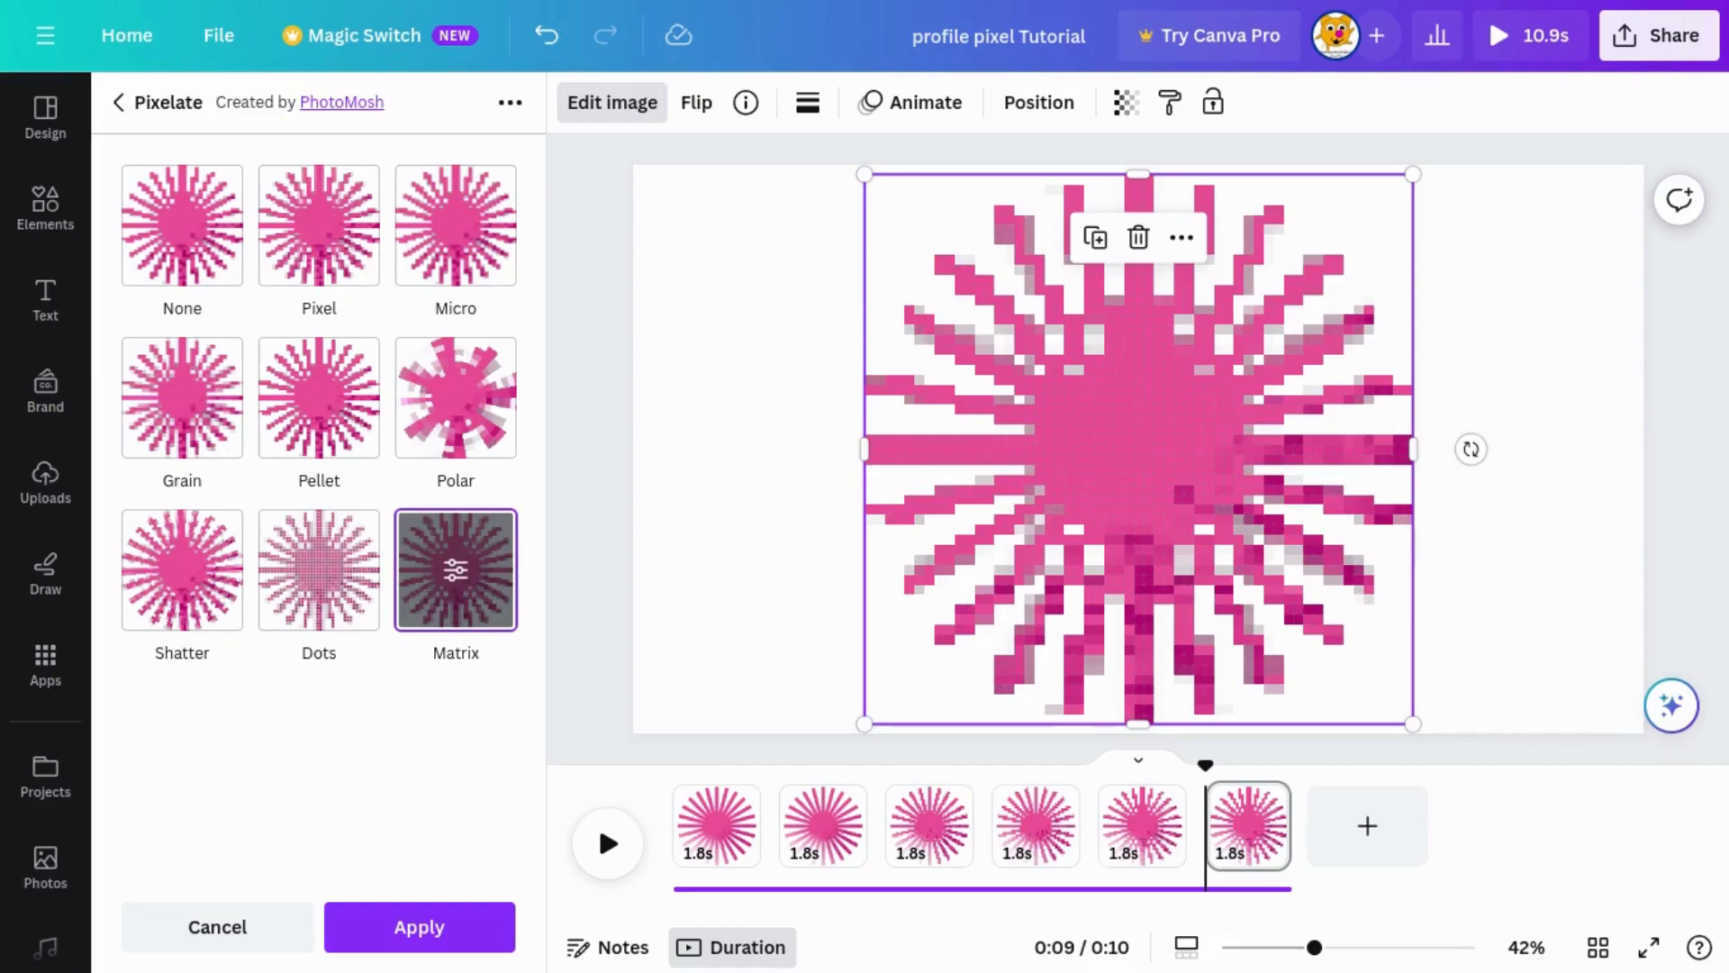
left_click(346, 562)
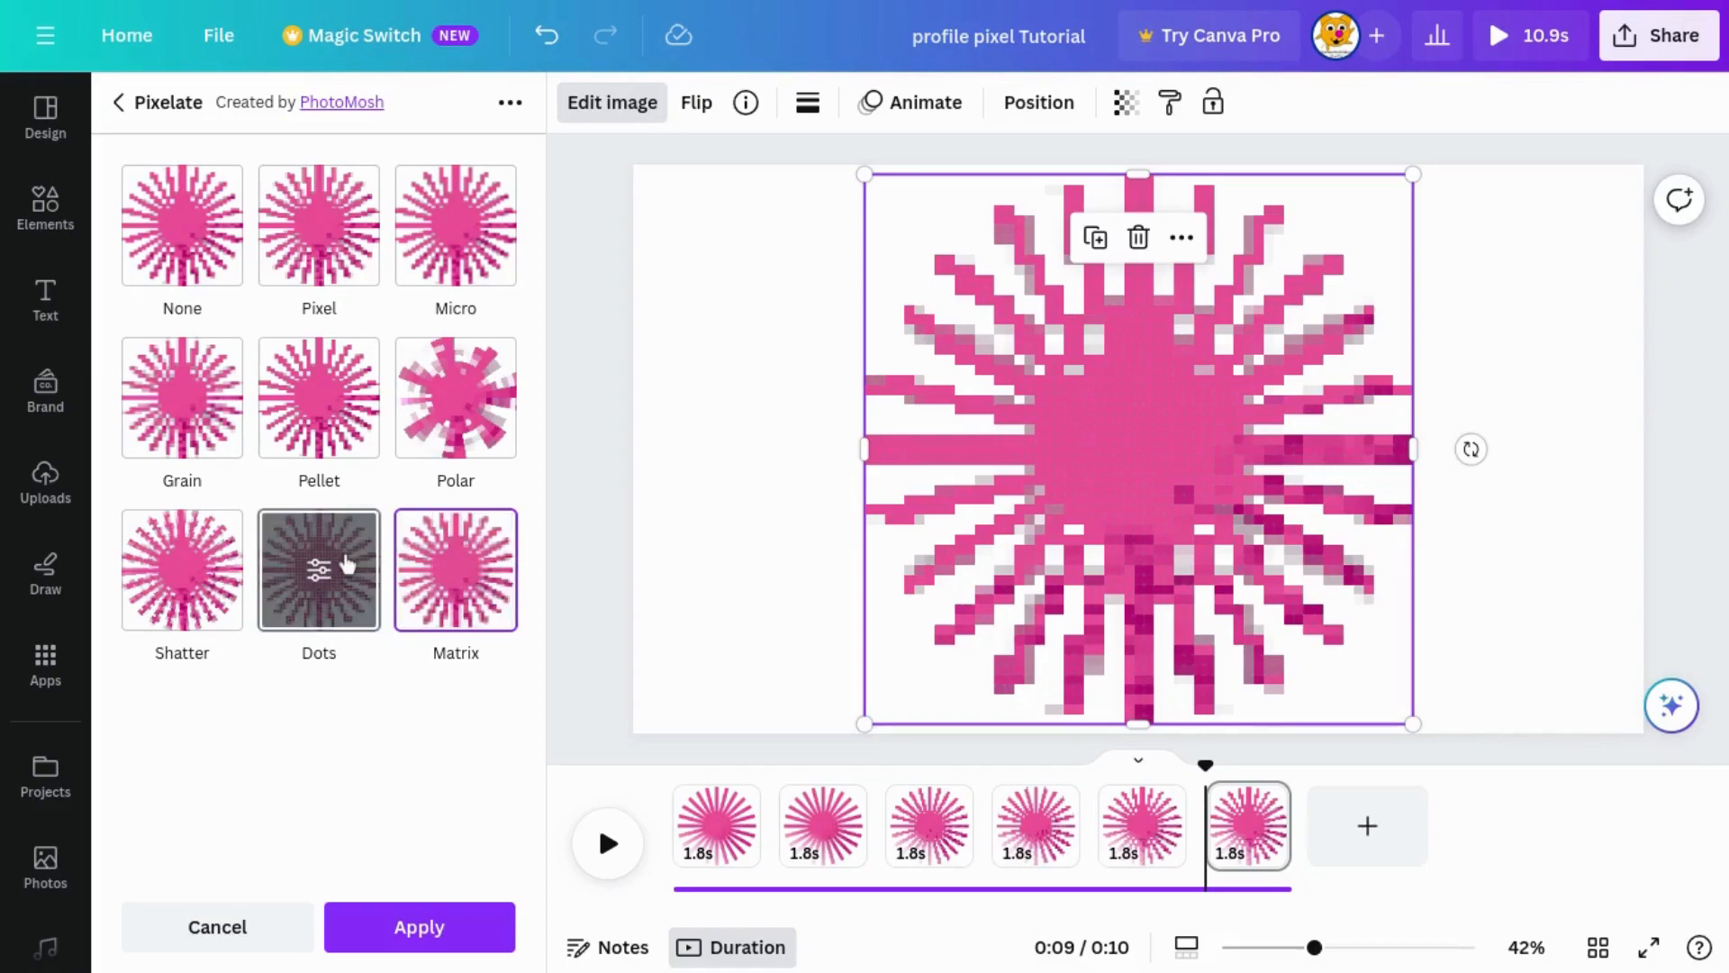
left_click(419, 926)
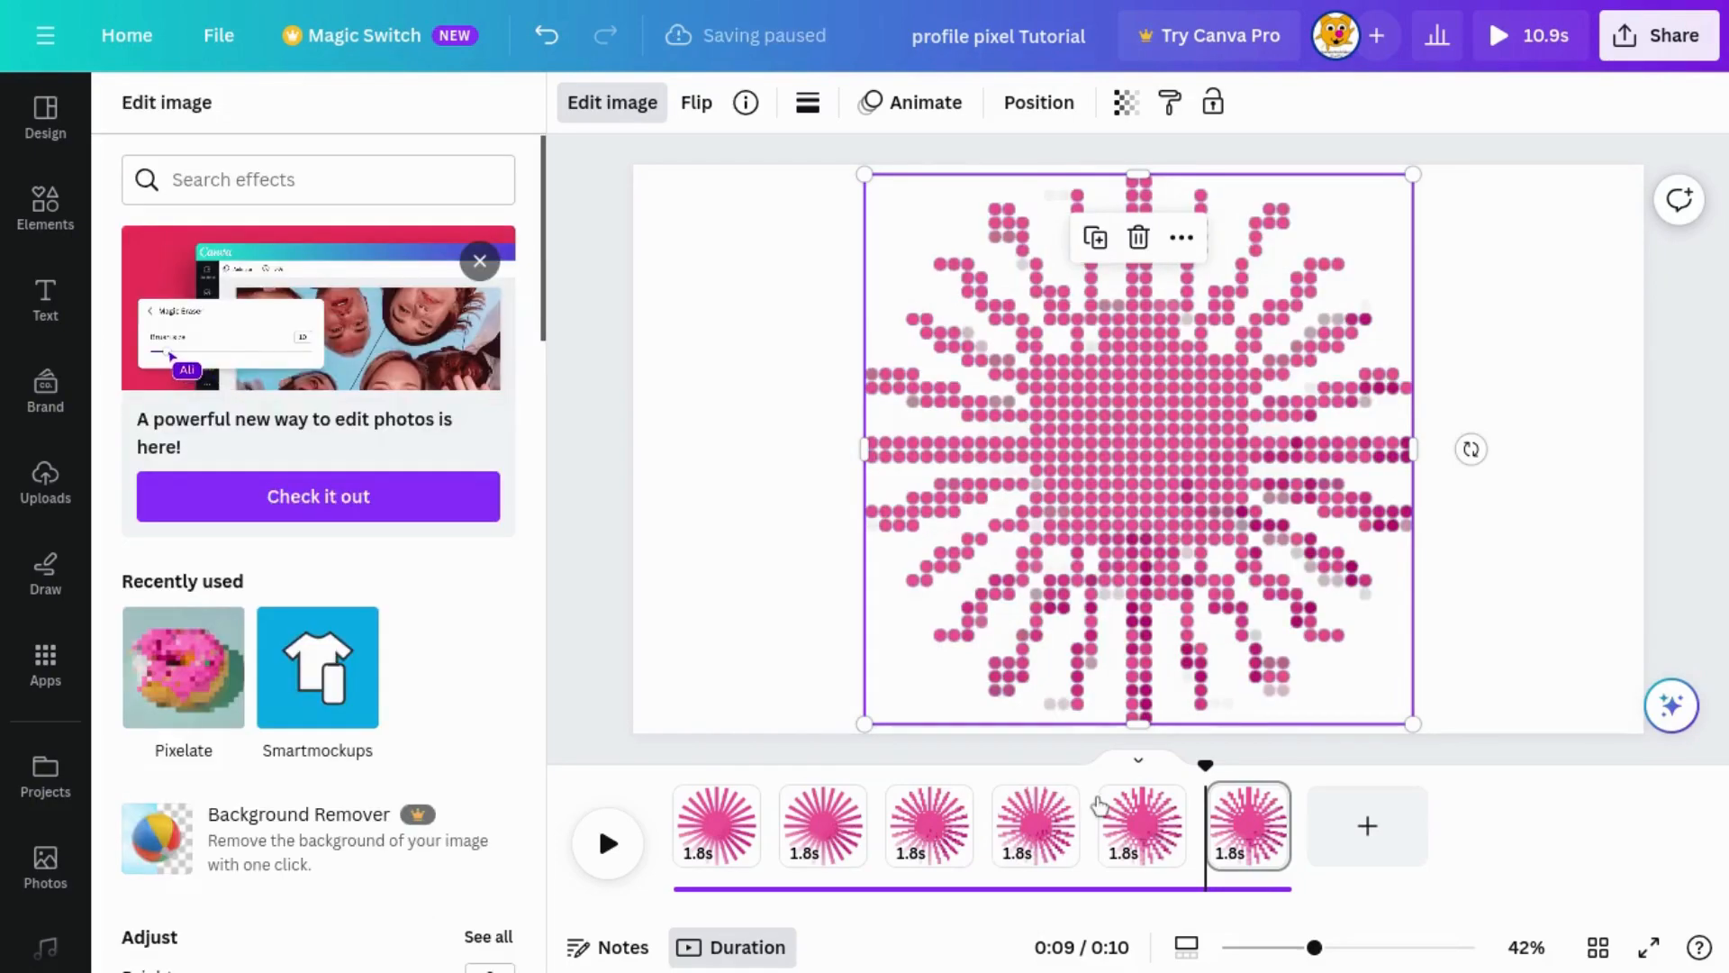
- Duplicate the sixth page, apply the Pixelate effect in the Polar style to the starburst on the copy, and deselect it
left_click(1270, 803)
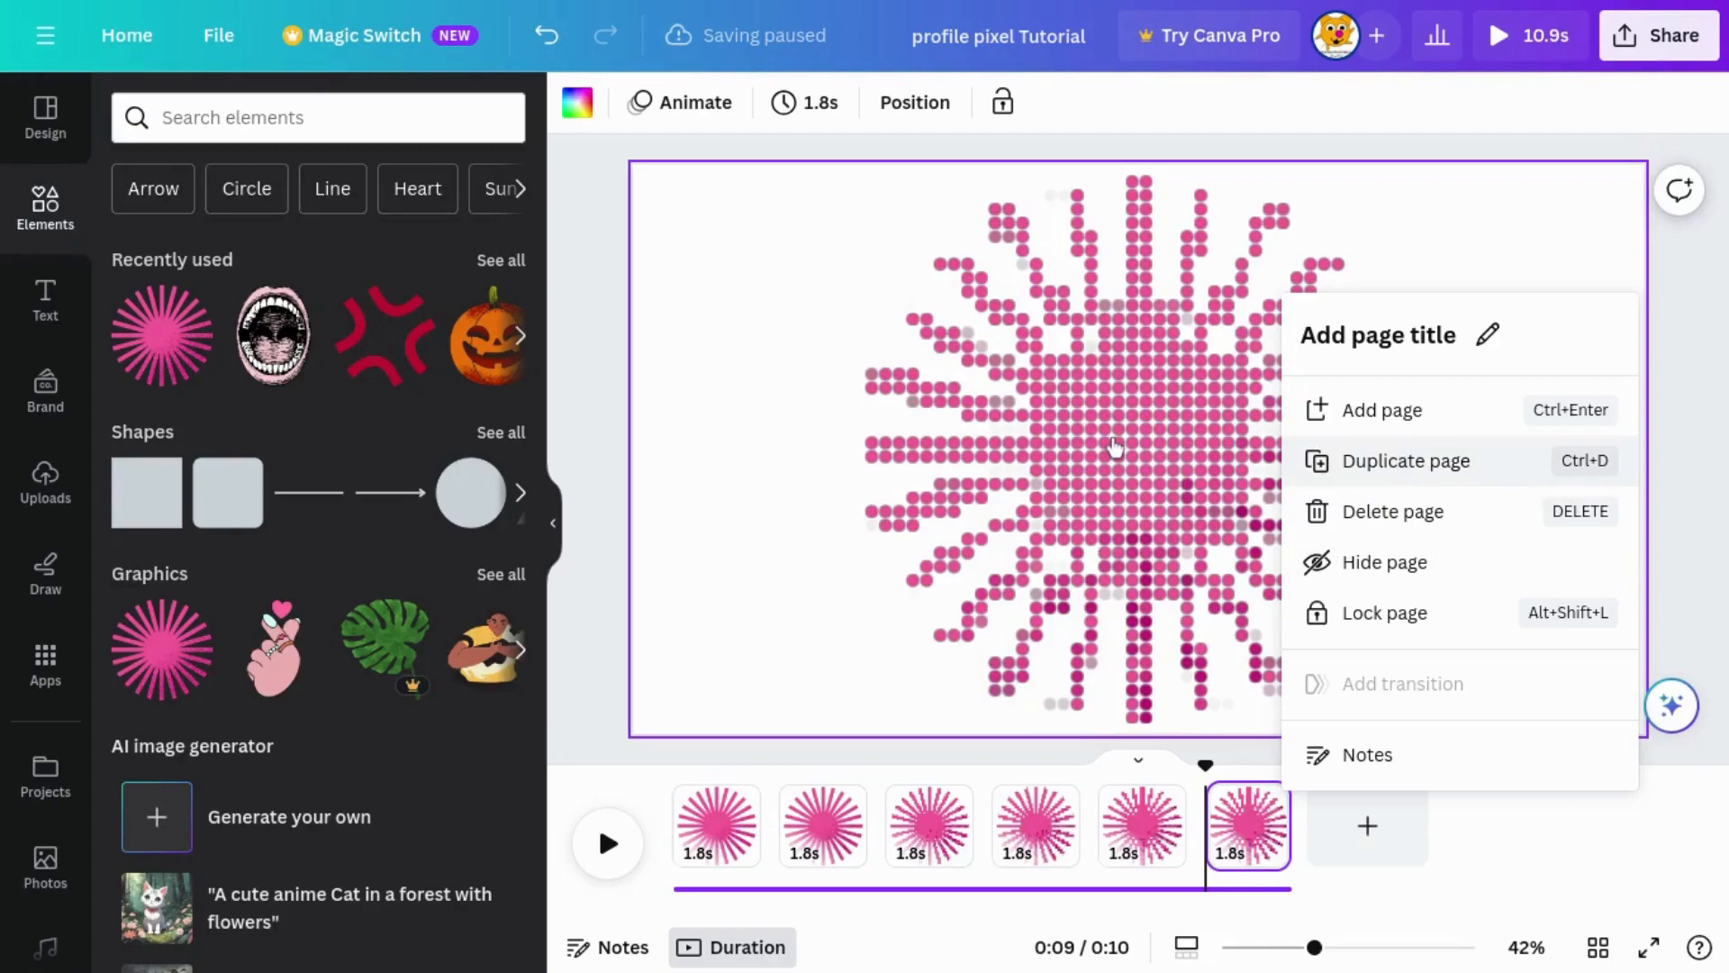
key("ctrl+d")
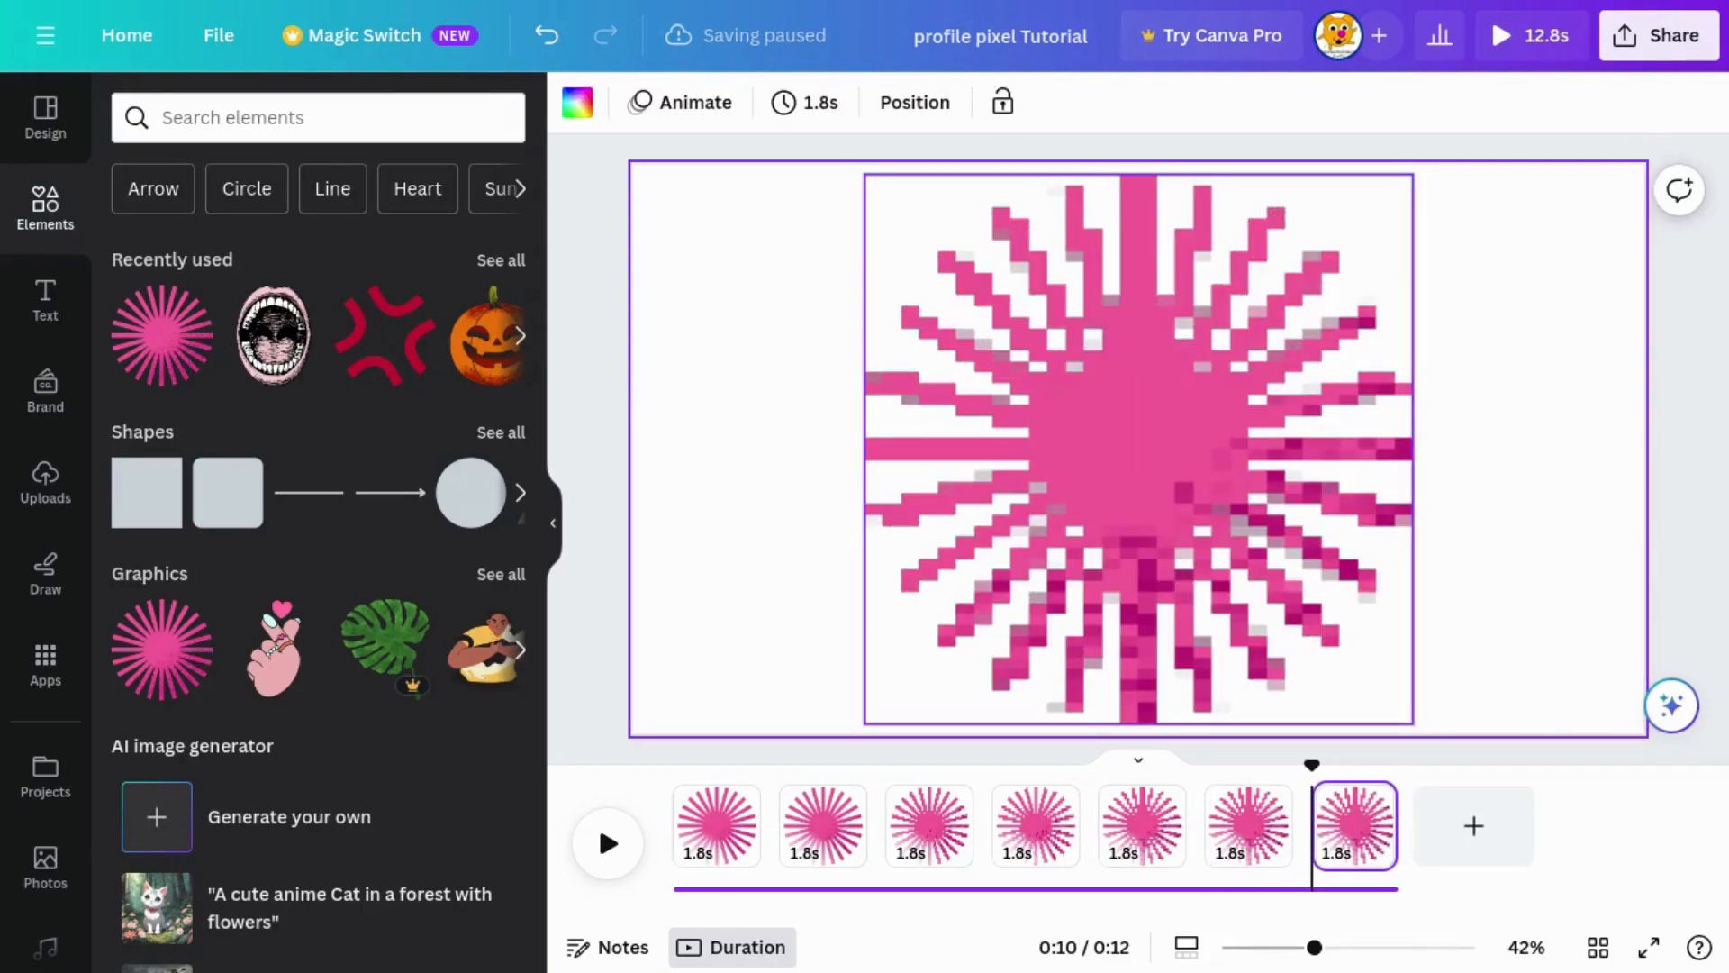
left_click(1111, 438)
left_click(645, 115)
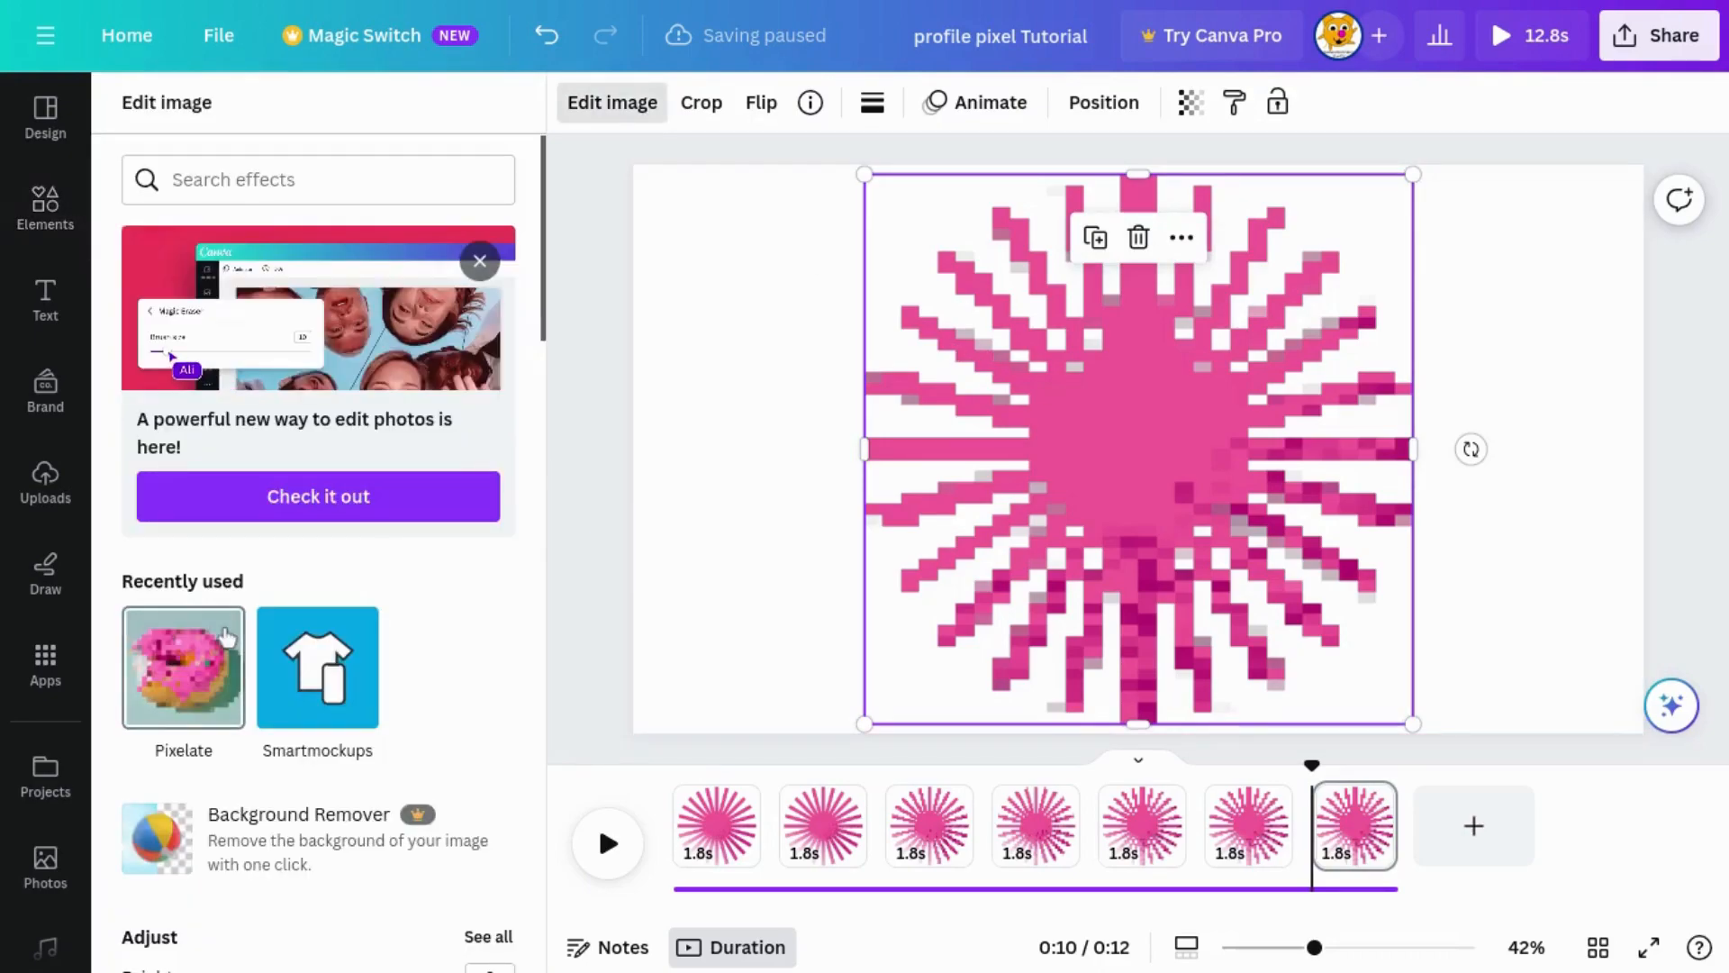
left_click(227, 638)
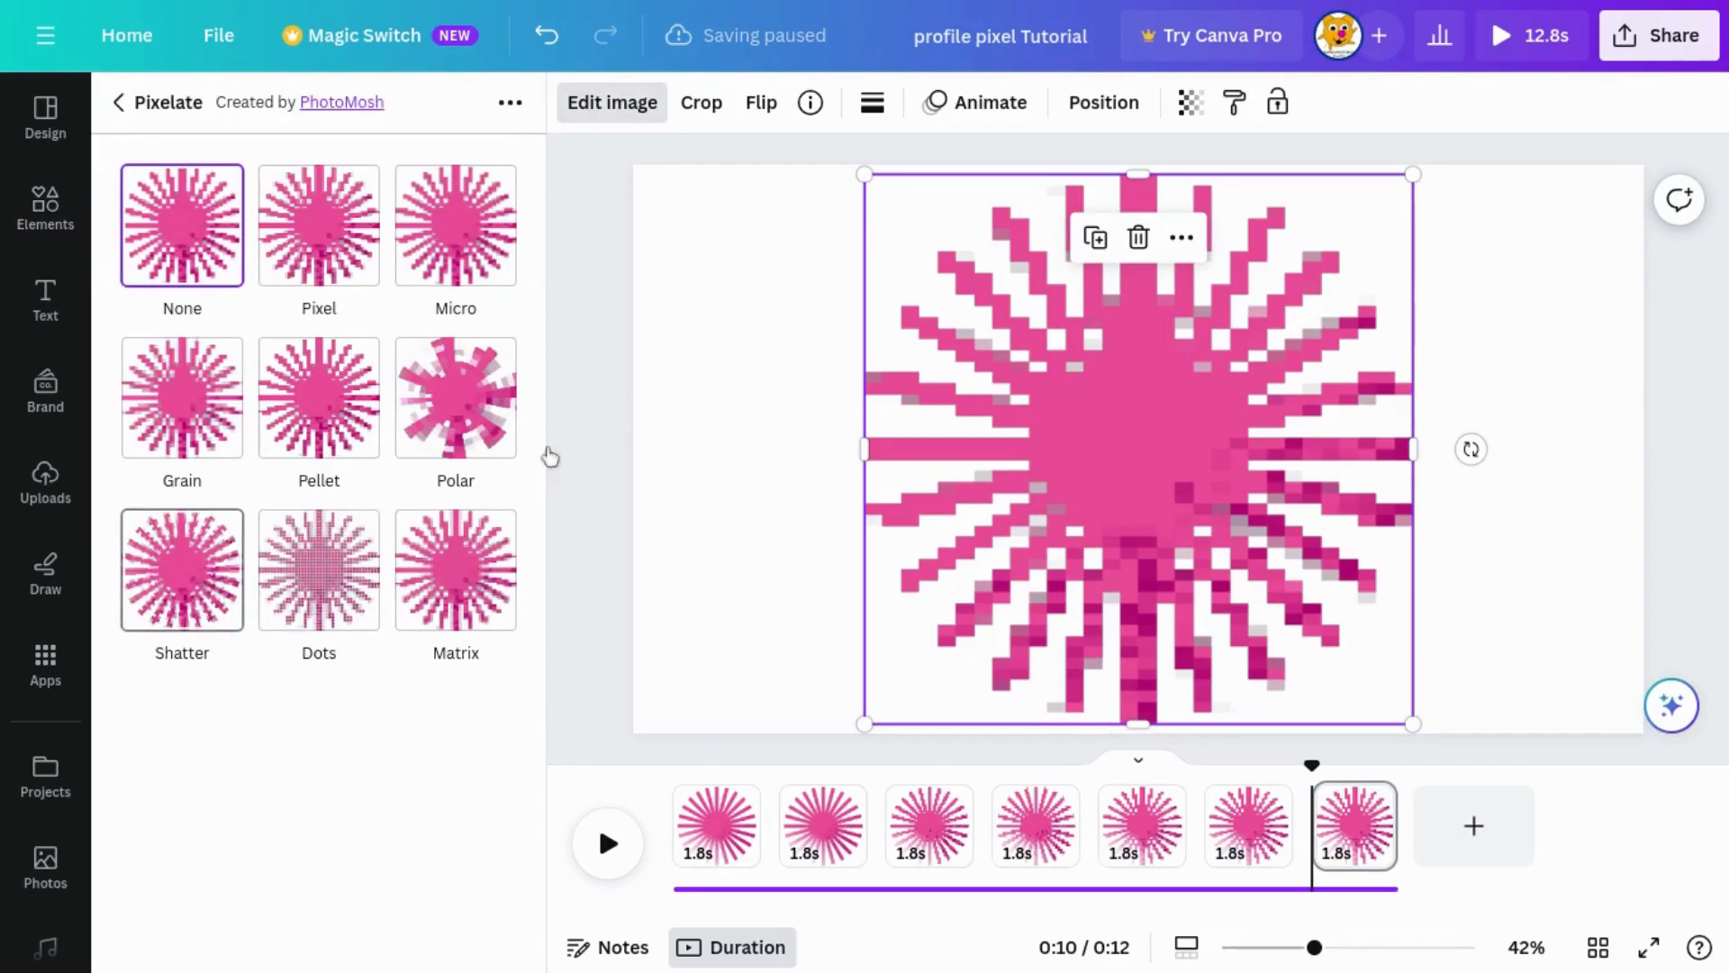
left_click(418, 416)
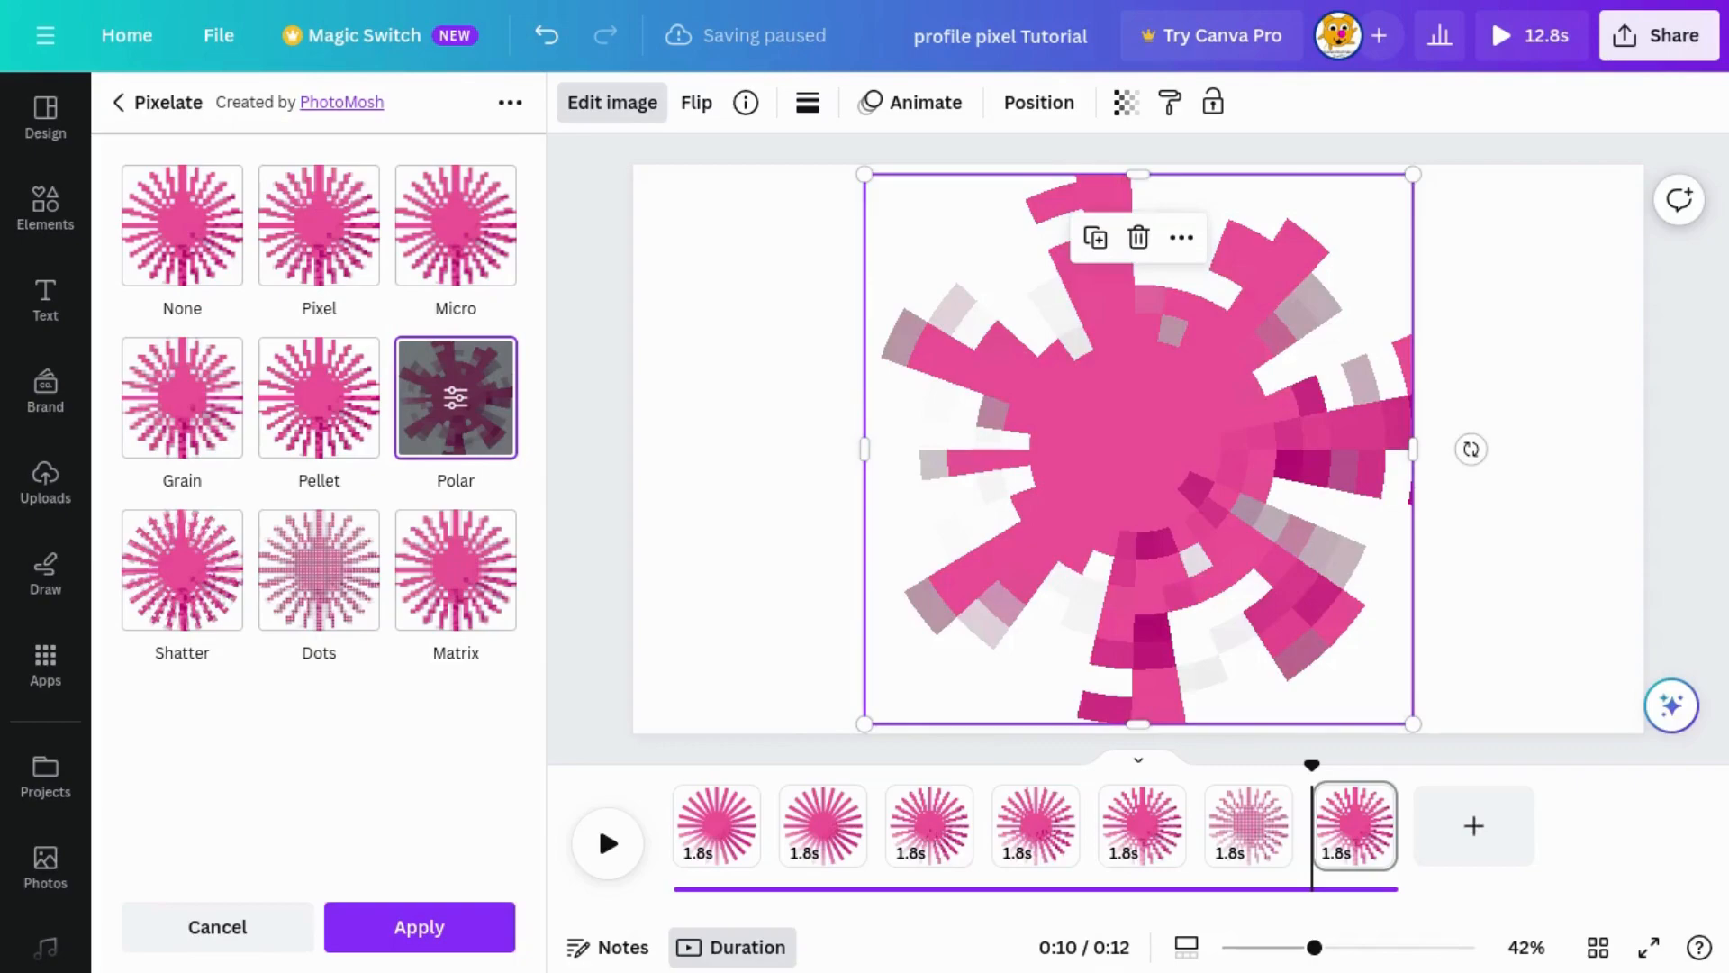
left_click(385, 941)
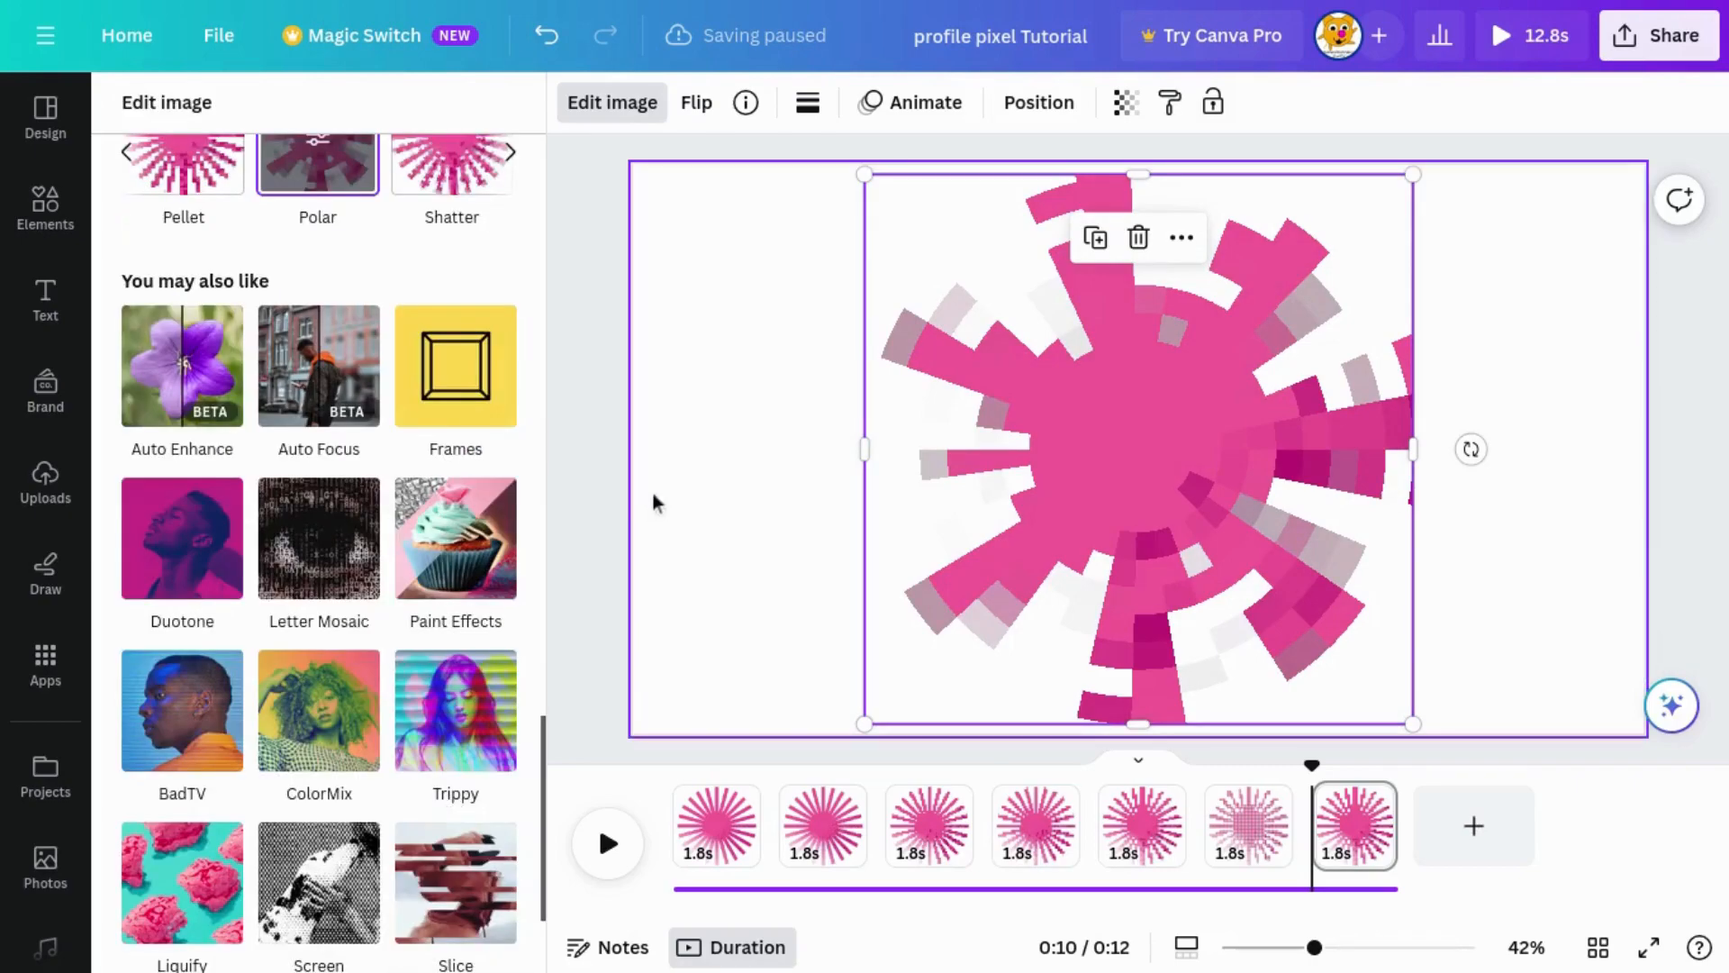
left_click(563, 524)
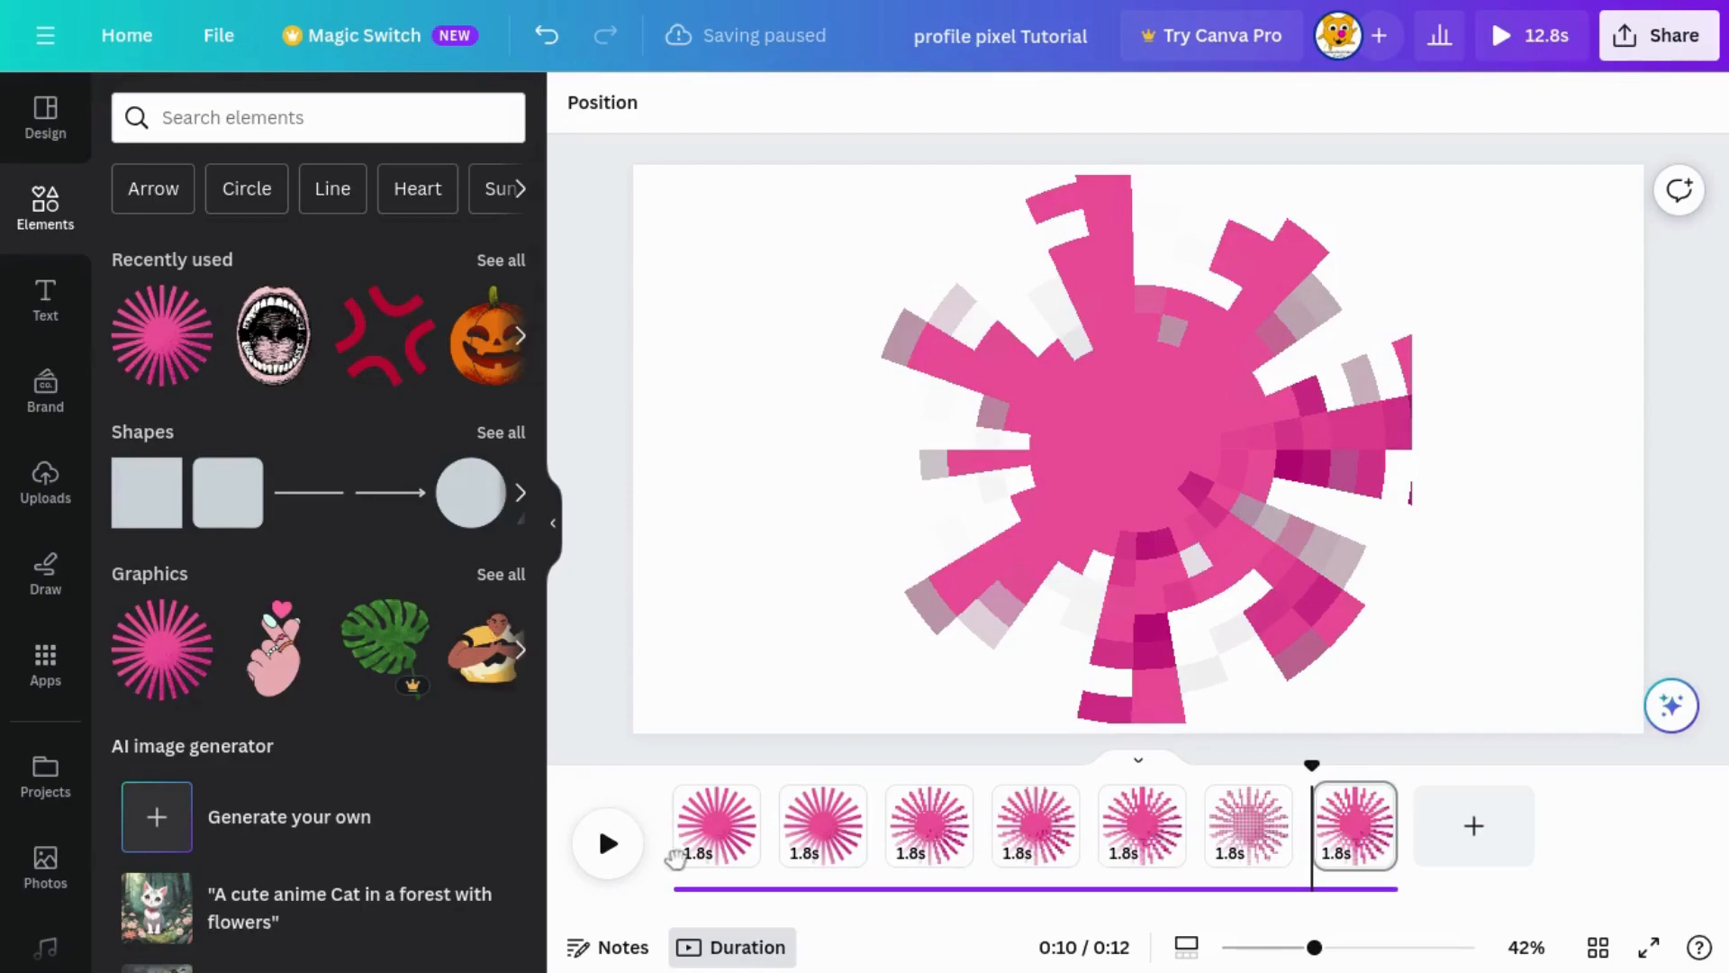
- Play back the seven-page video from its start in the timeline
key("space")
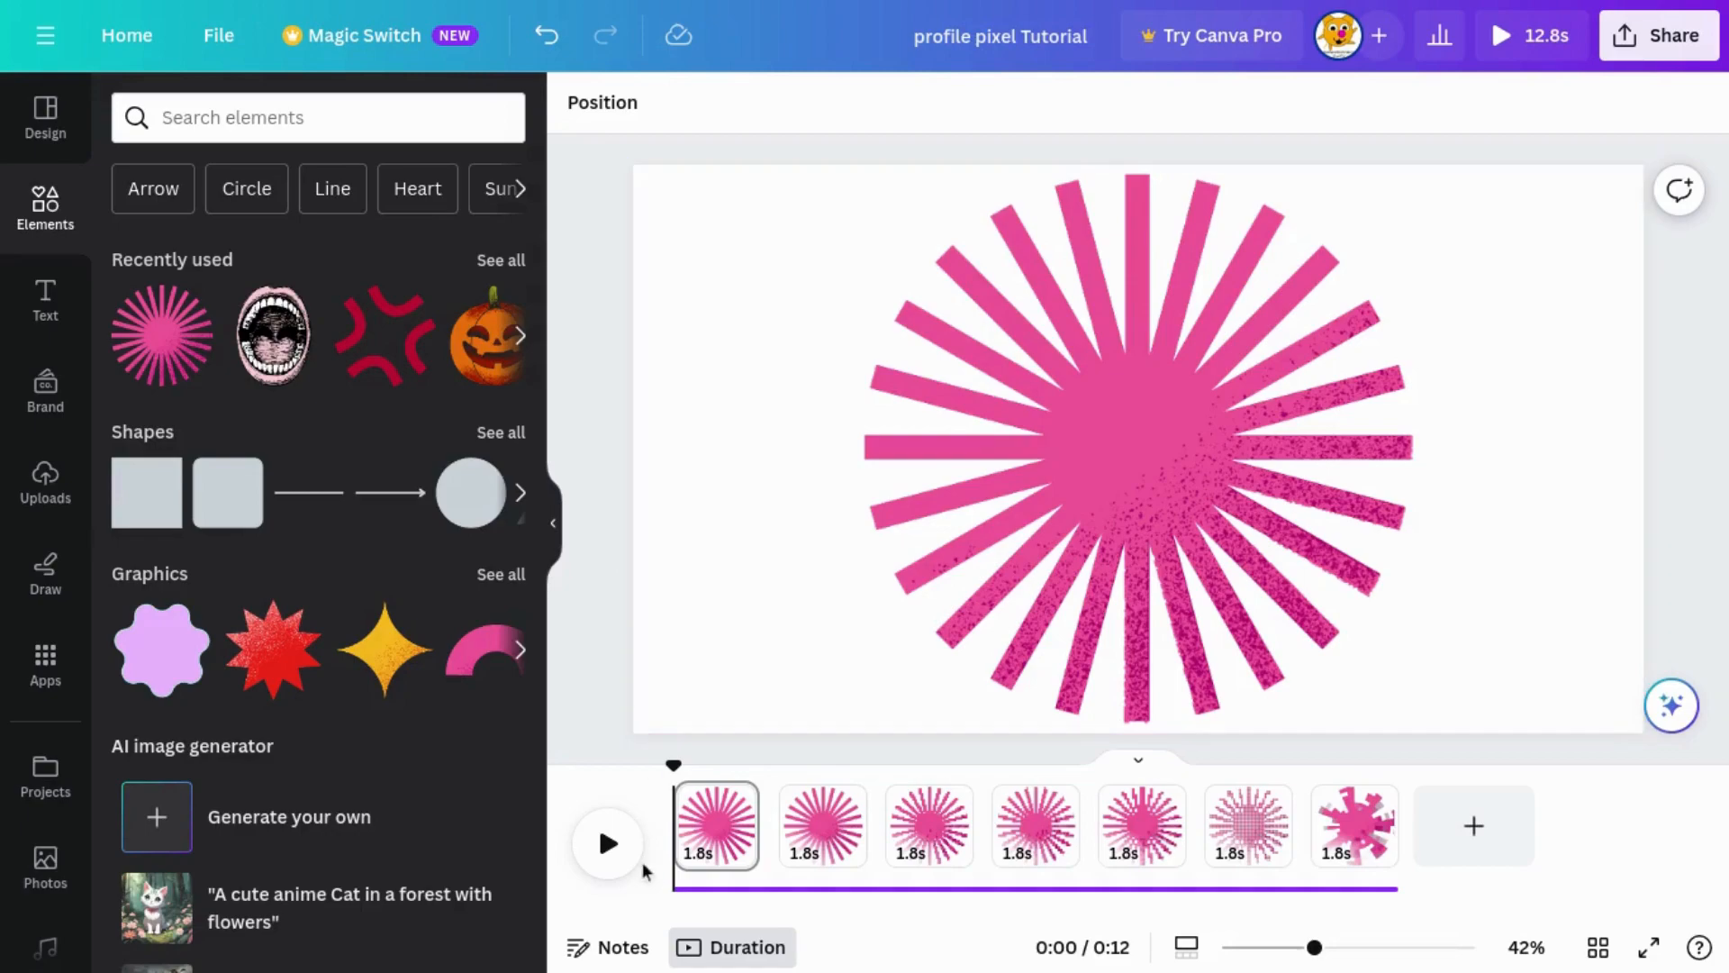
left_click(613, 846)
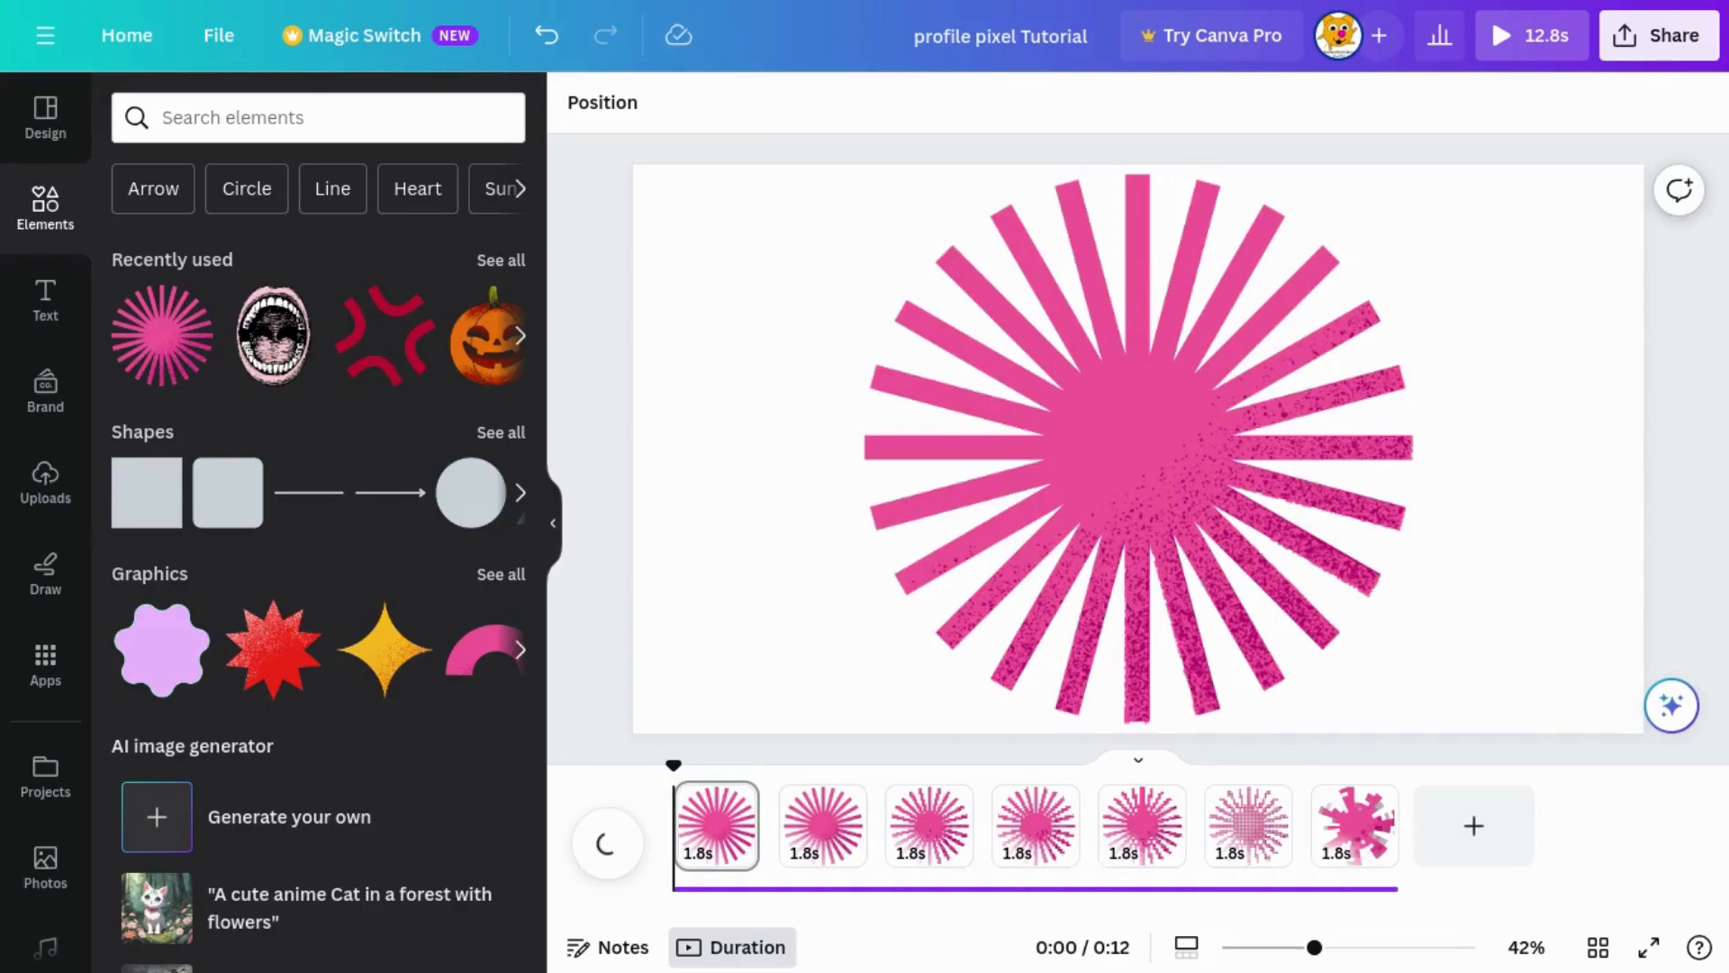
left_click(606, 847)
- Open the full video preview, reload the design page in the browser, and open the preview again
left_click(1500, 43)
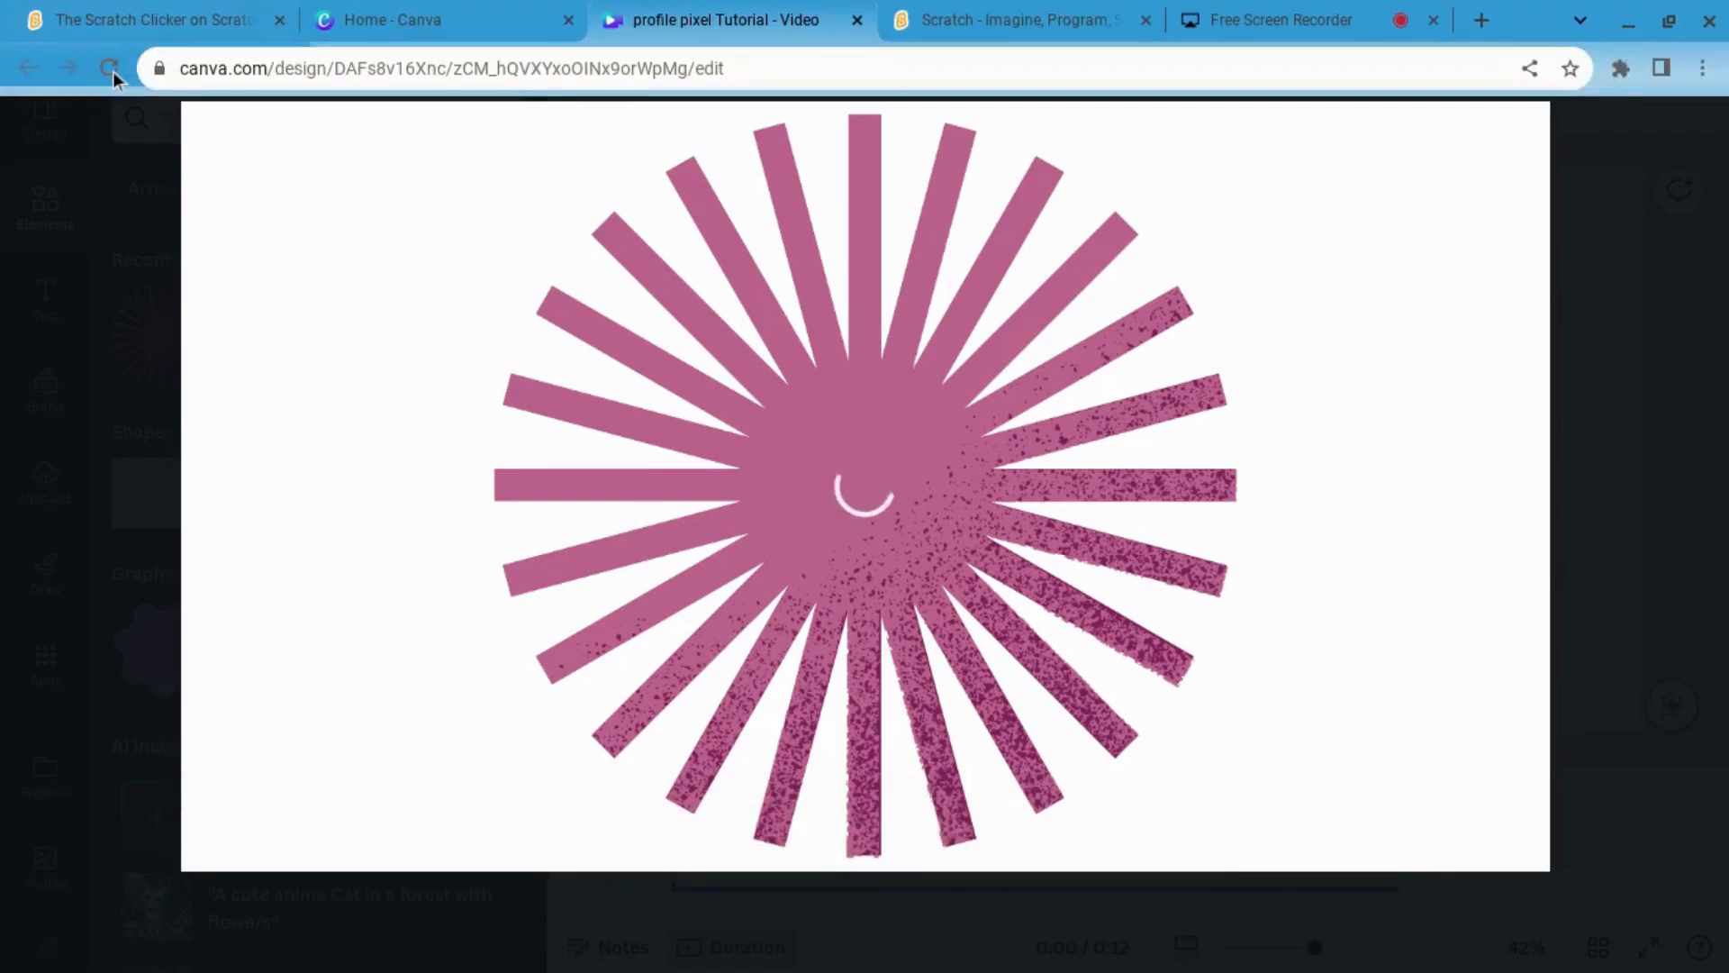
left_click(109, 69)
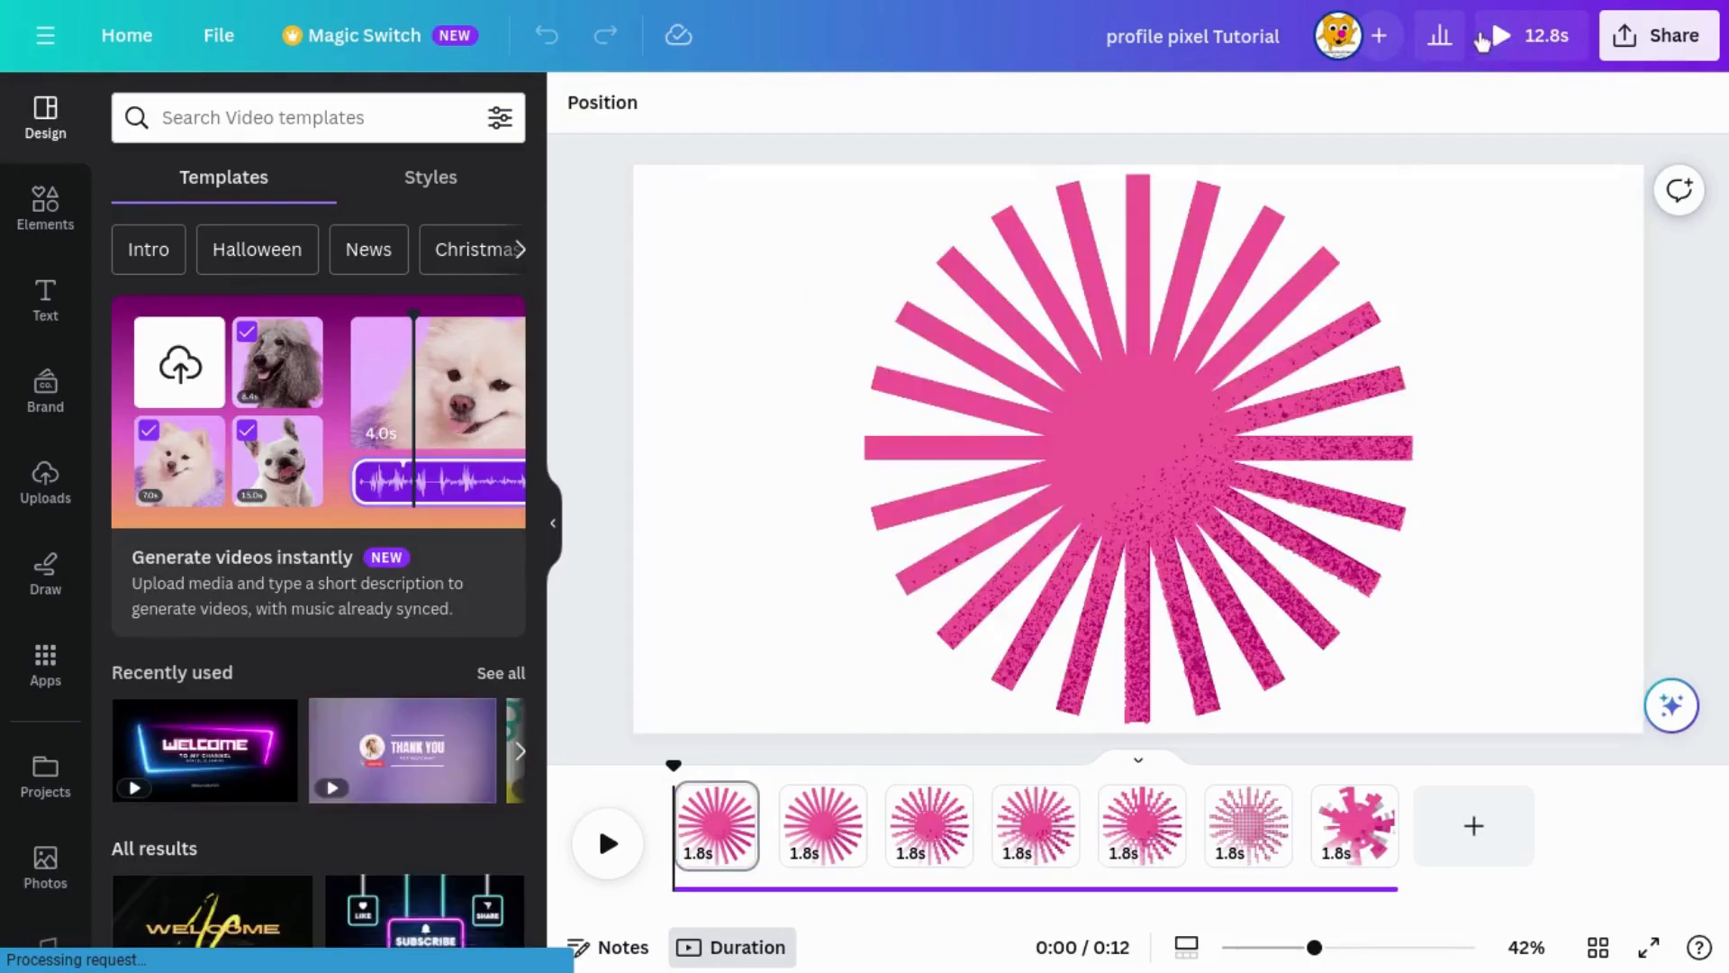
left_click(1482, 41)
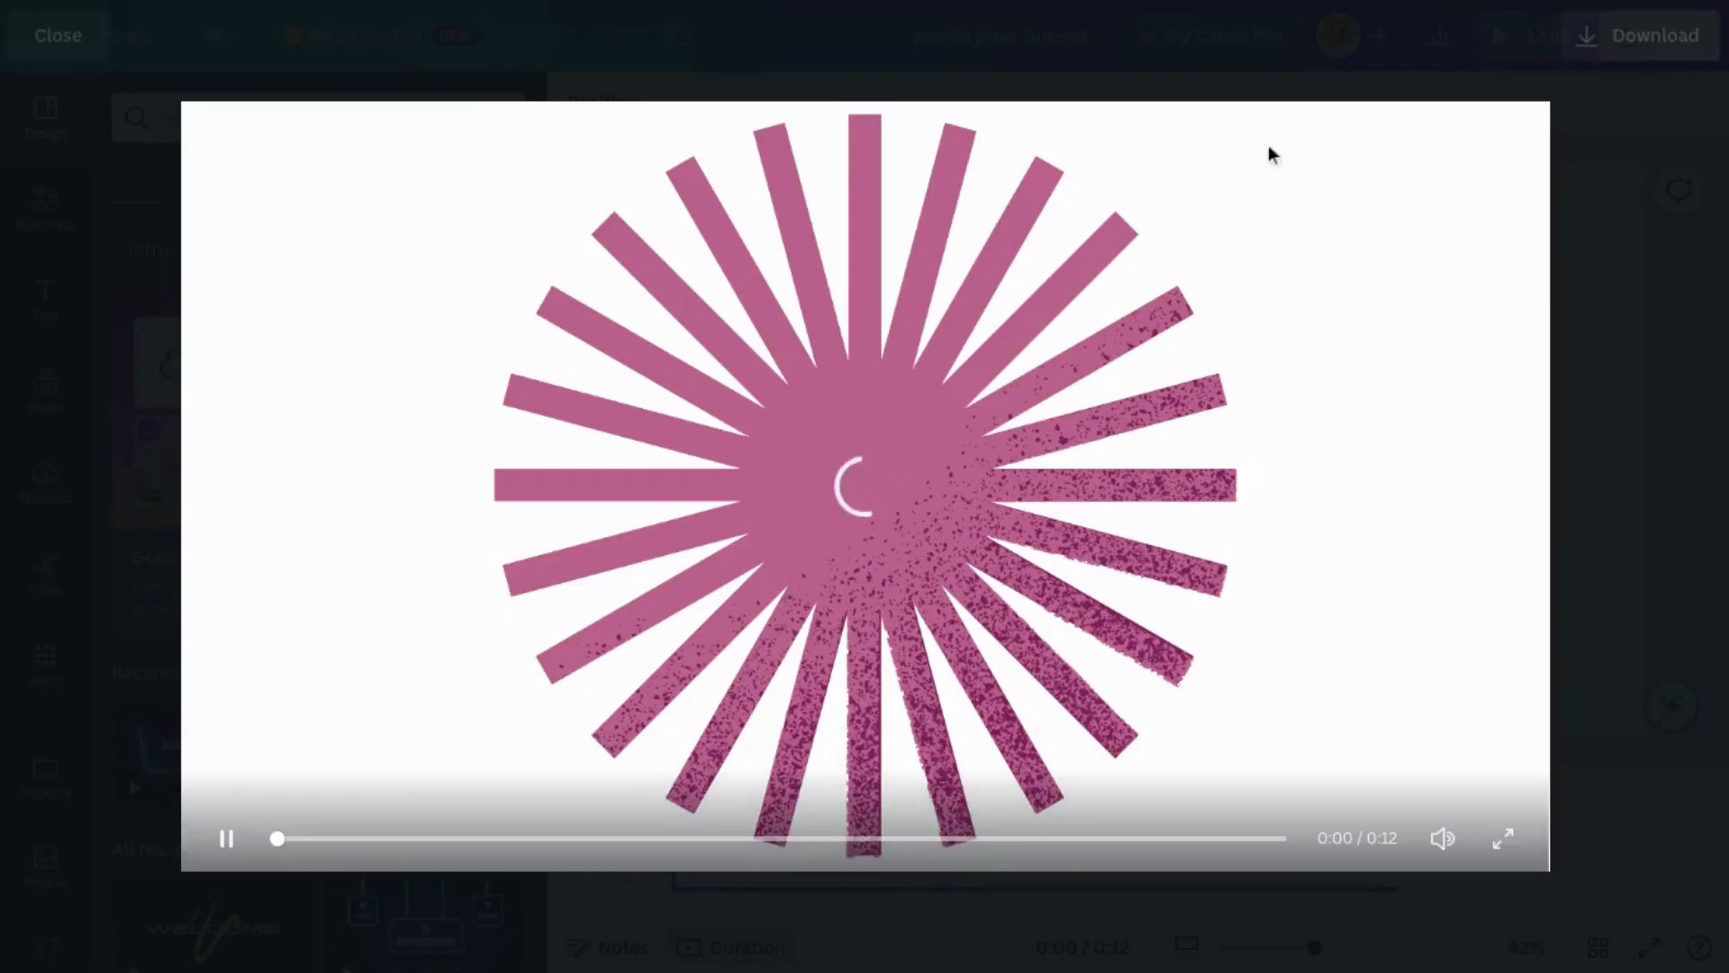
- Try to play the video preview from its start in full screen, and pause it
left_click(1504, 839)
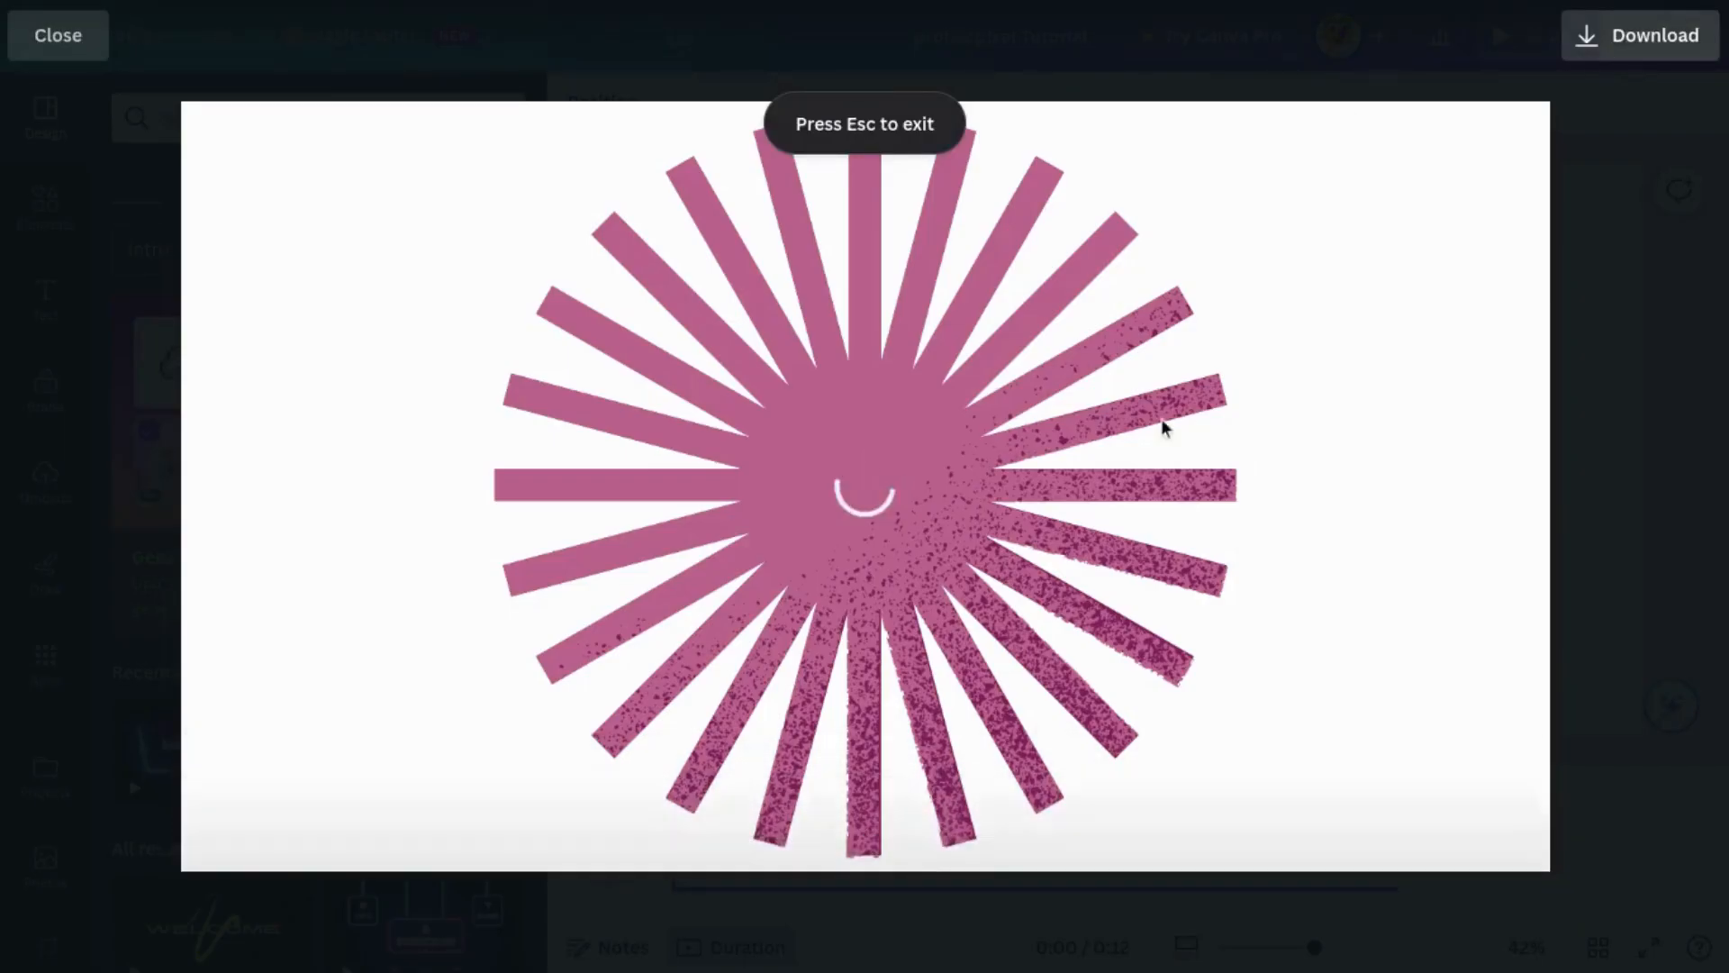
mouse_move(279, 839)
left_mouse_down()
mouse_move(529, 837)
mouse_move(277, 838)
left_mouse_up()
left_click(225, 839)
left_click(225, 840)
left_click(227, 840)
left_click(227, 839)
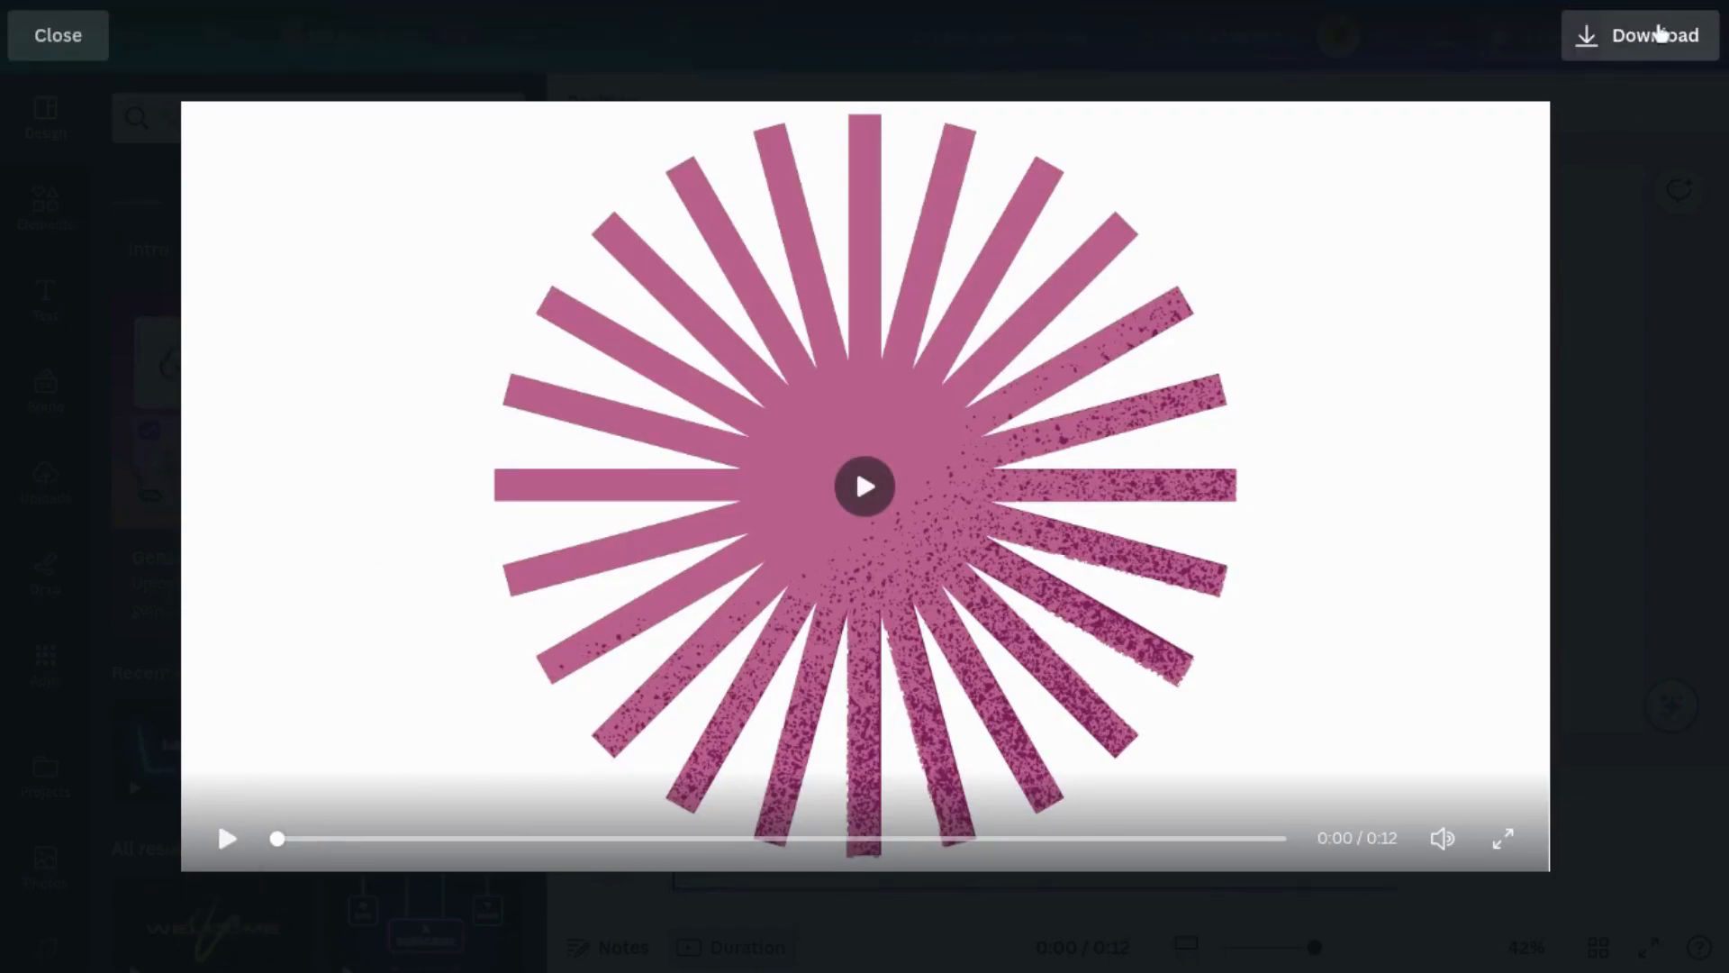
- Download all seven pages of the design as one MP4 video at 1080p (HD) quality
left_click(1659, 38)
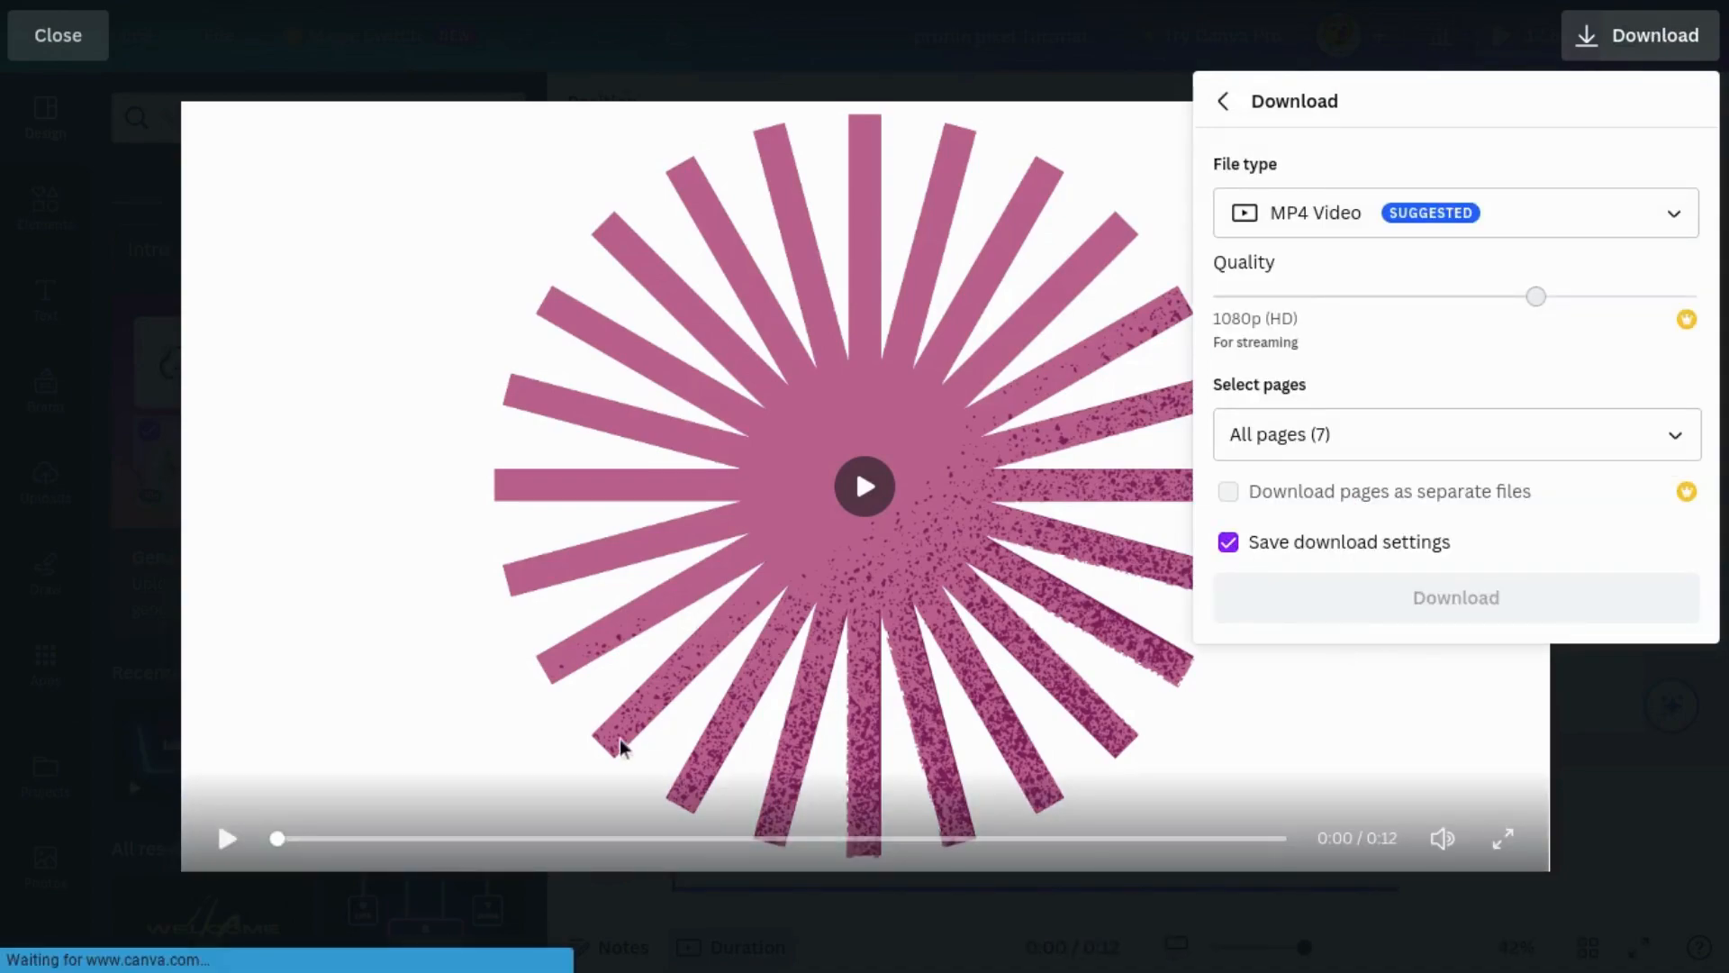
left_click(227, 838)
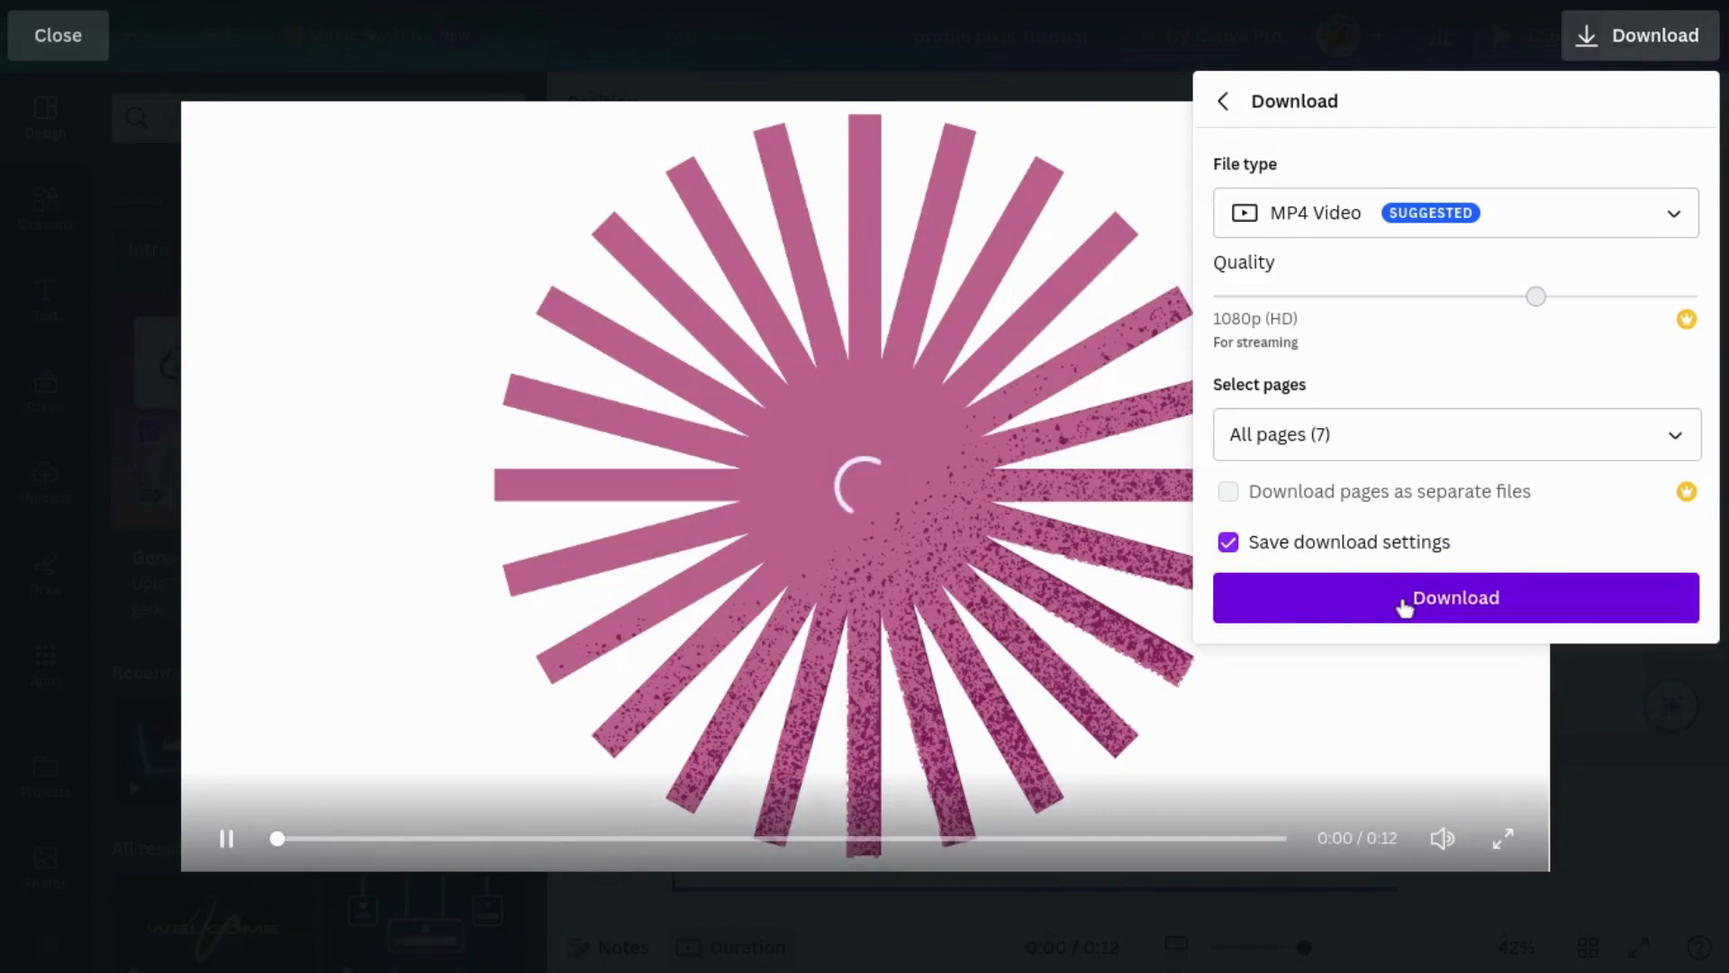
left_click(1405, 601)
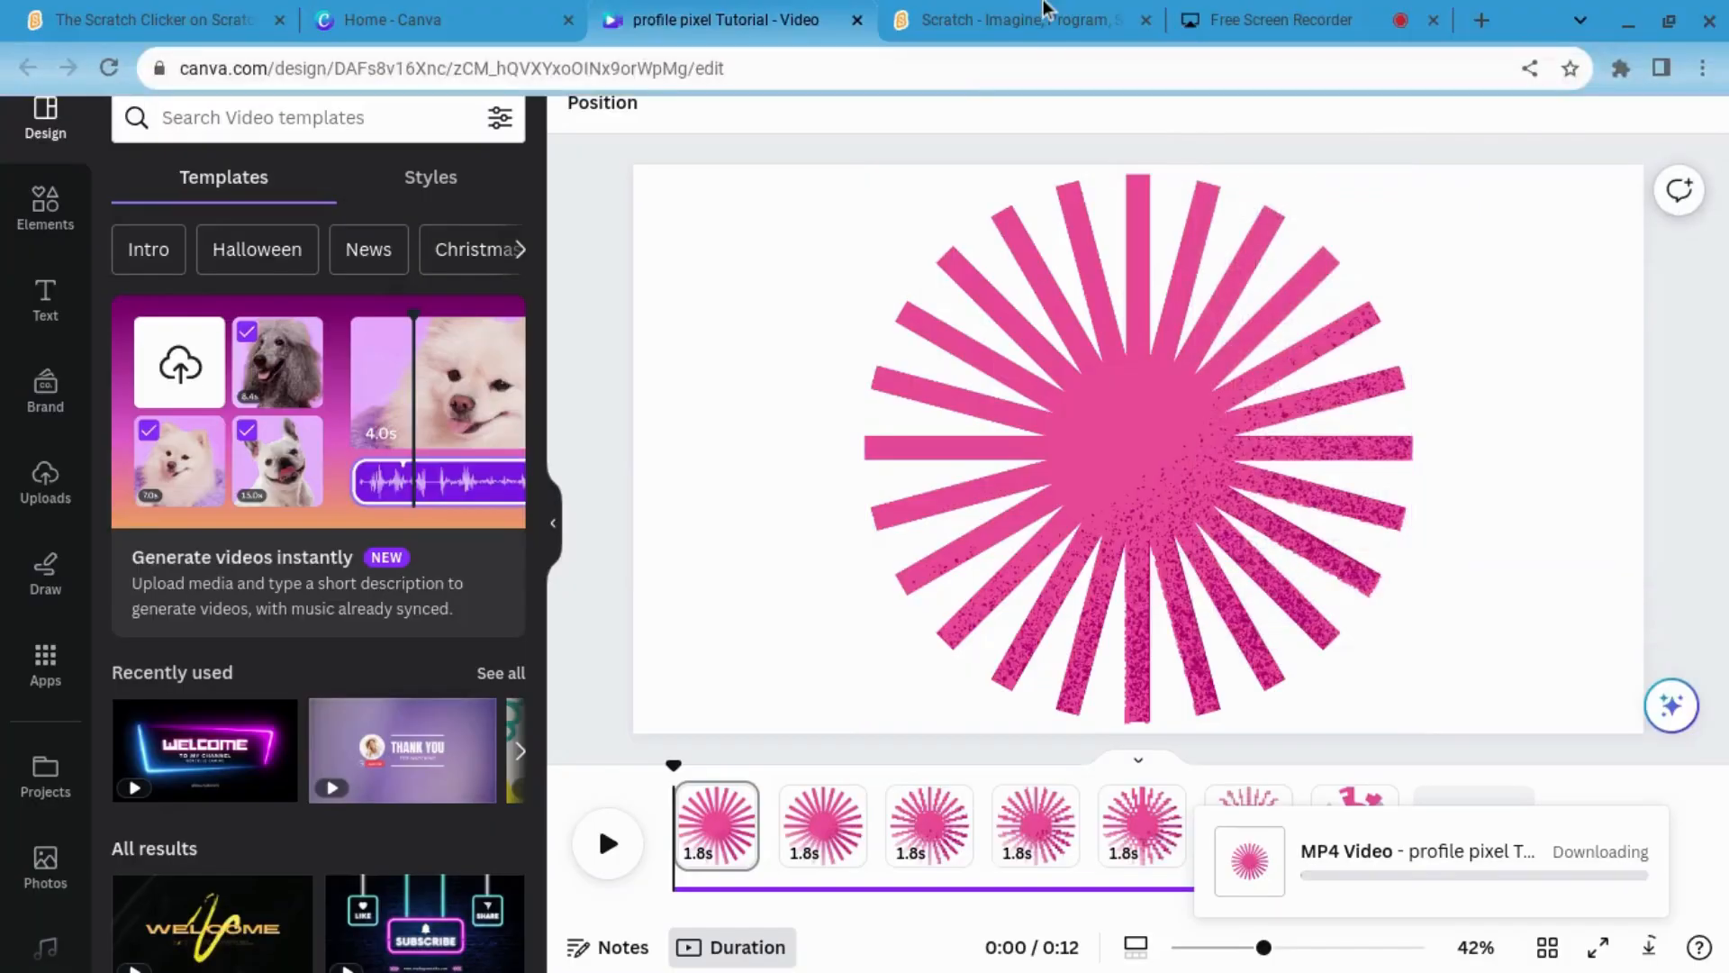
left_click(1260, 20)
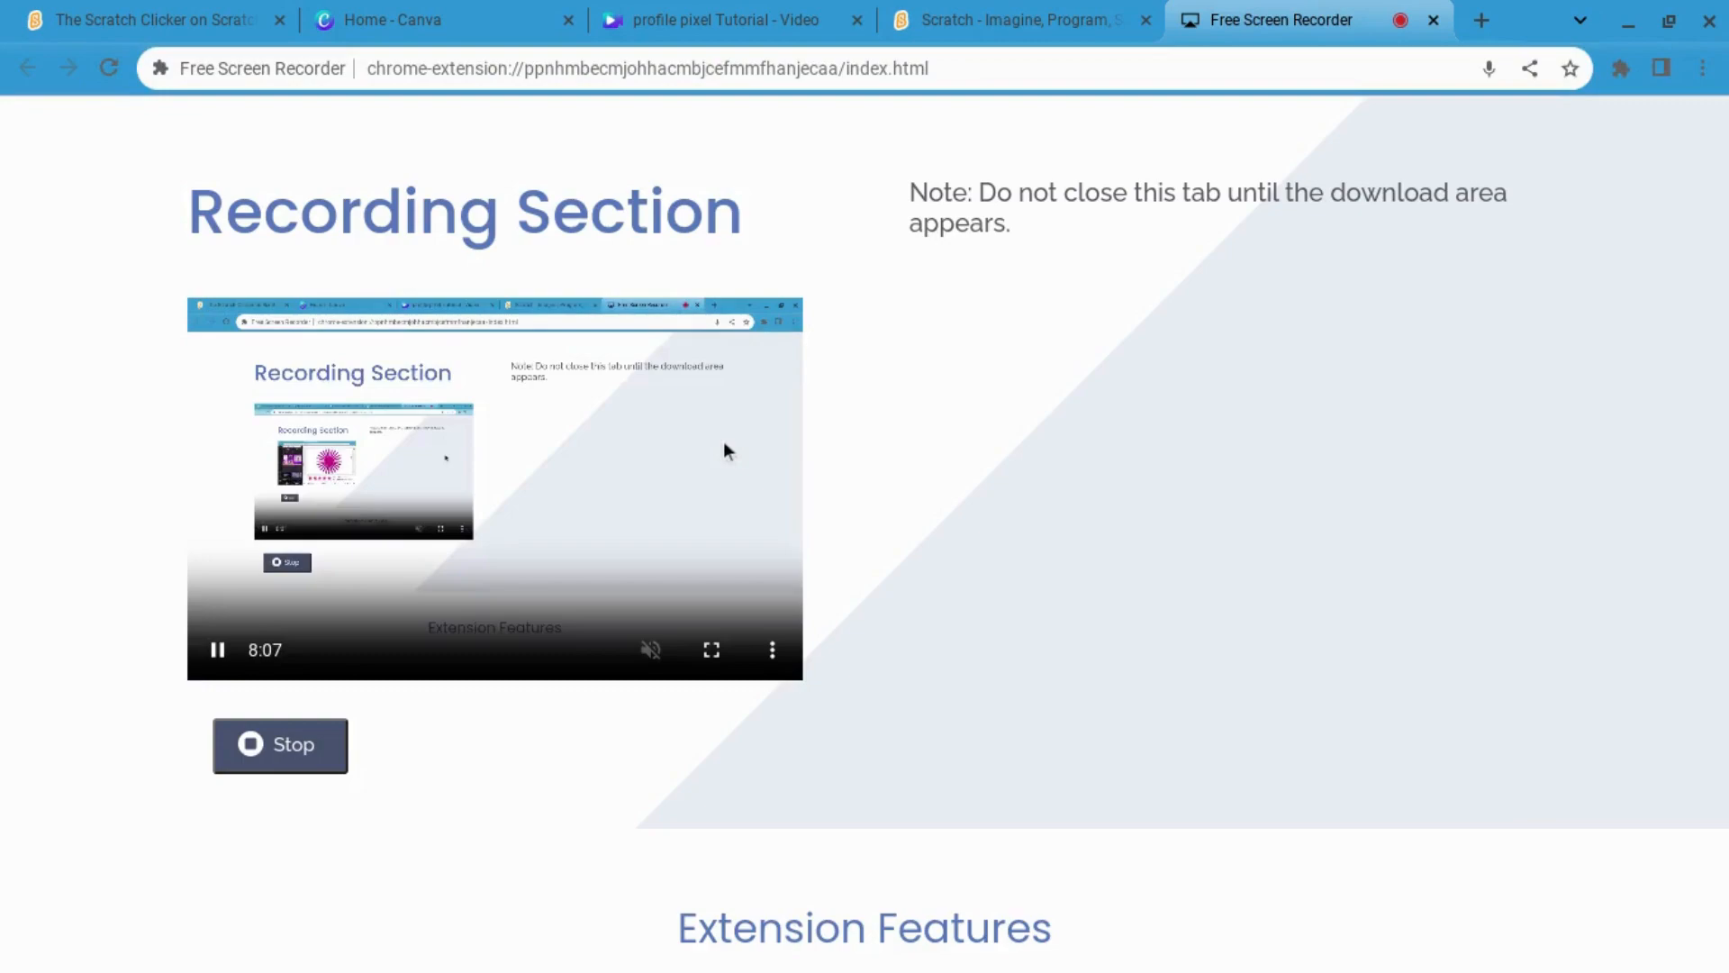